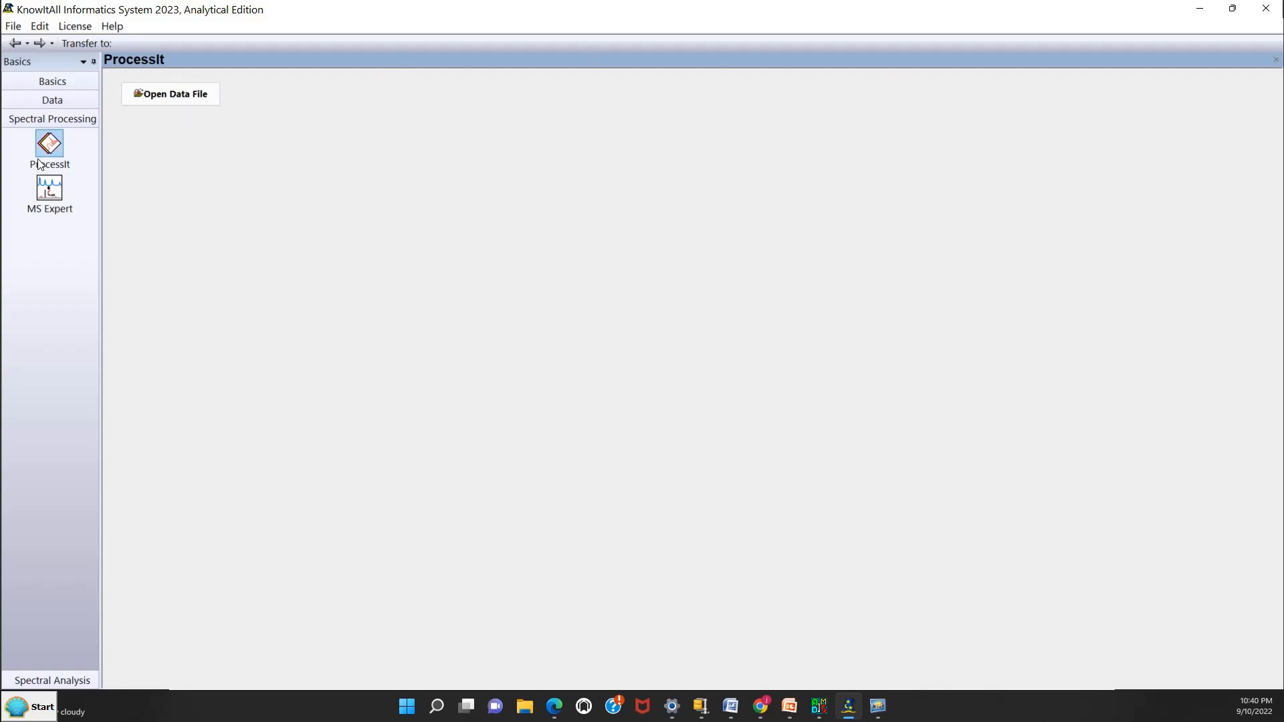
- Open the V50 .cdf data file from the MS Expert samples folder
{"action": "left_click", "coordinate": [161, 96]}
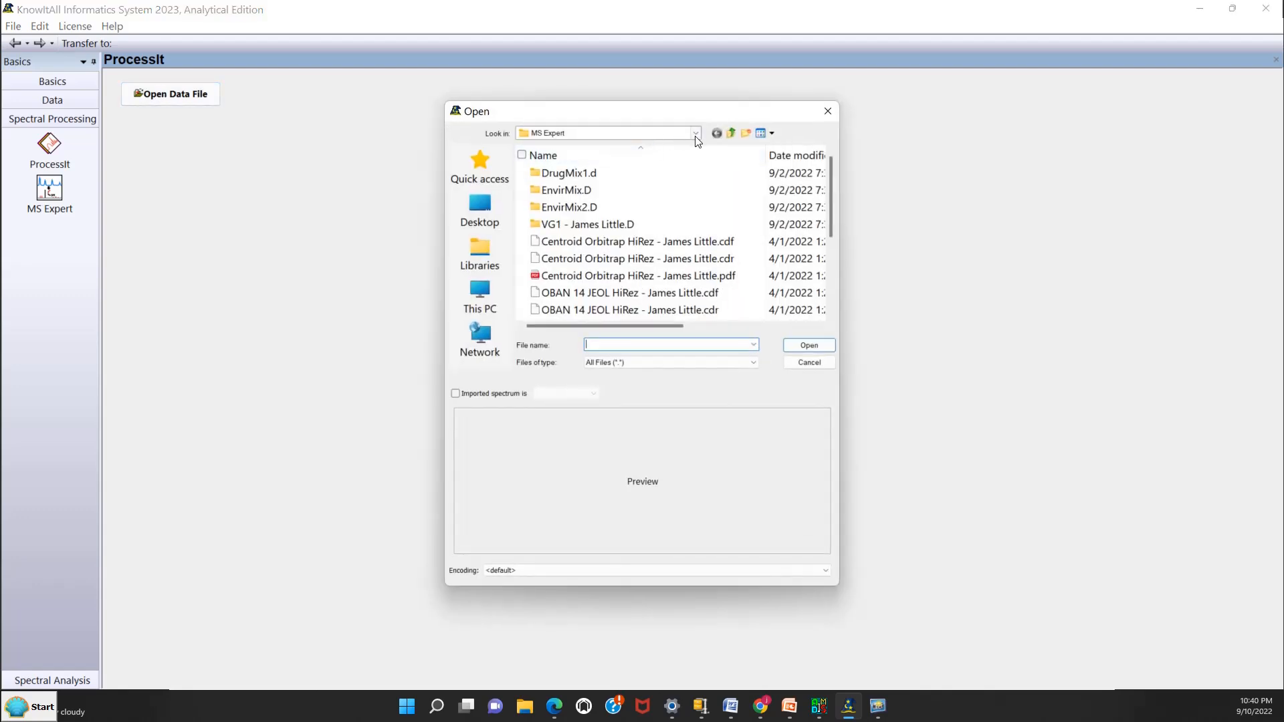
{"action": "left_click", "coordinate": [695, 135]}
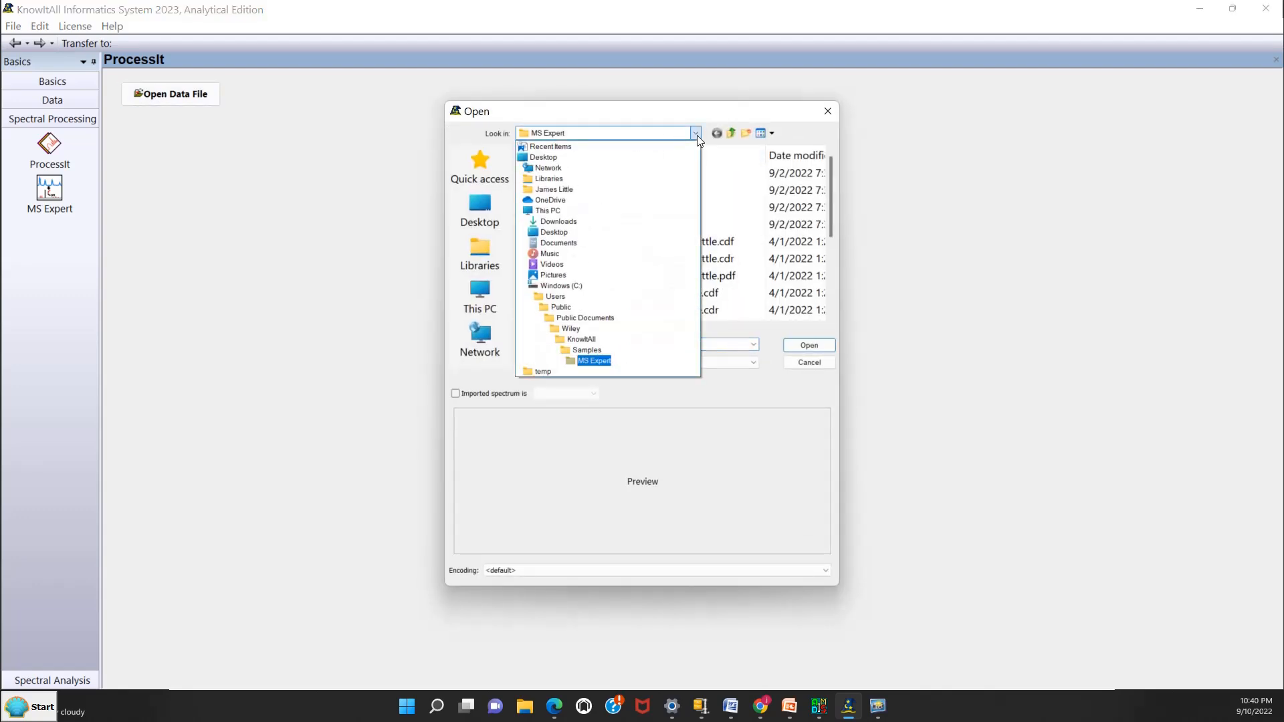
{"action": "left_click", "coordinate": [610, 360]}
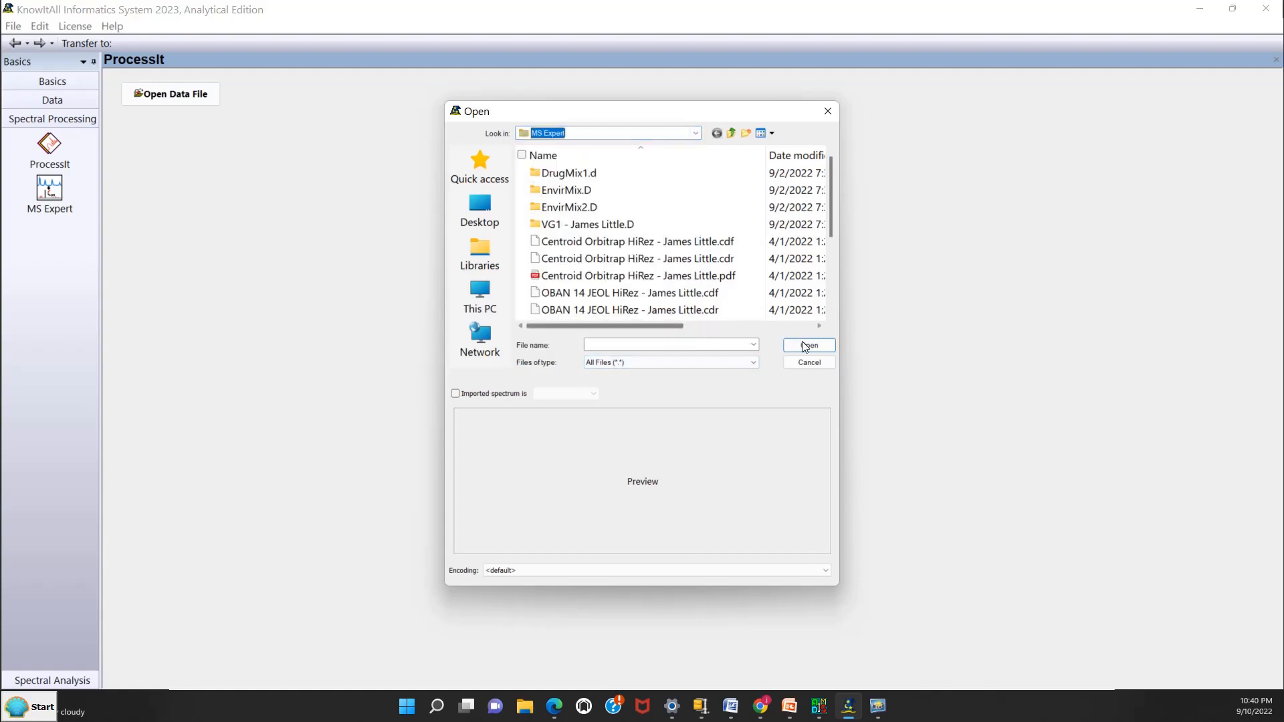
{"action": "scroll", "coordinate": [634, 291], "scroll_direction": "down", "scroll_amount": 1}
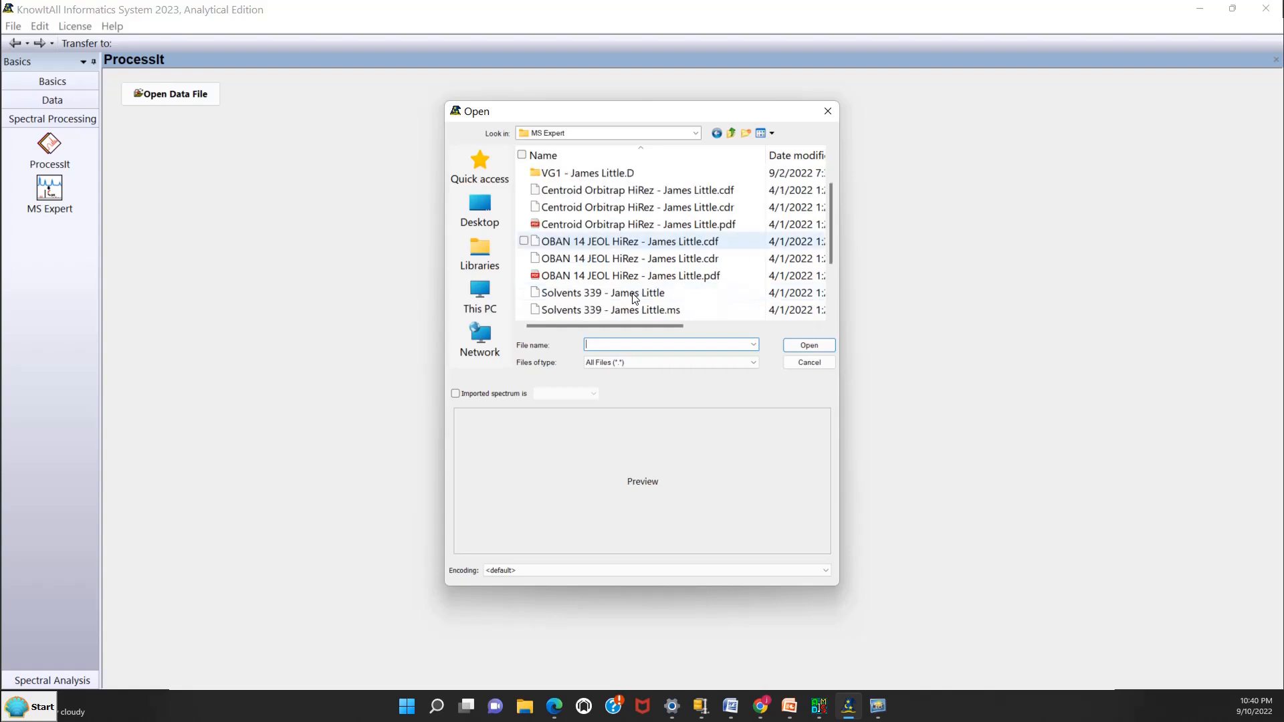
{"action": "scroll", "coordinate": [622, 295], "scroll_direction": "down", "scroll_amount": 1}
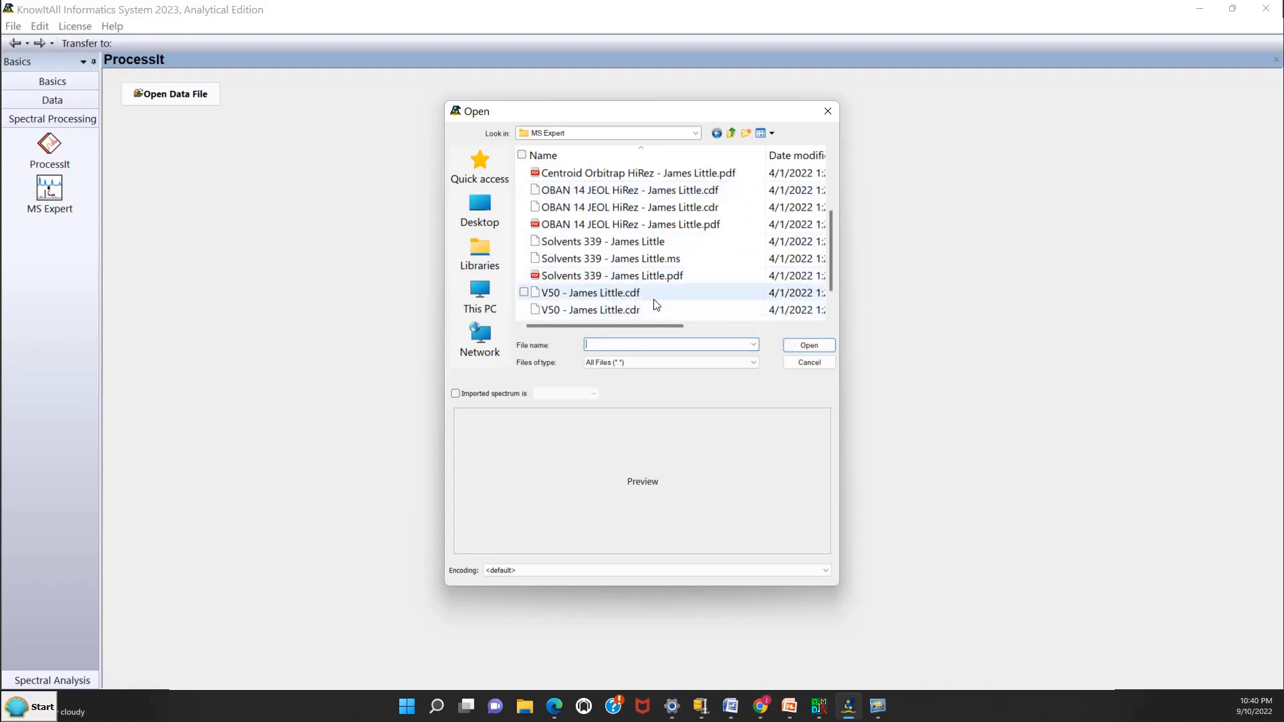
{"action": "left_click", "coordinate": [653, 301]}
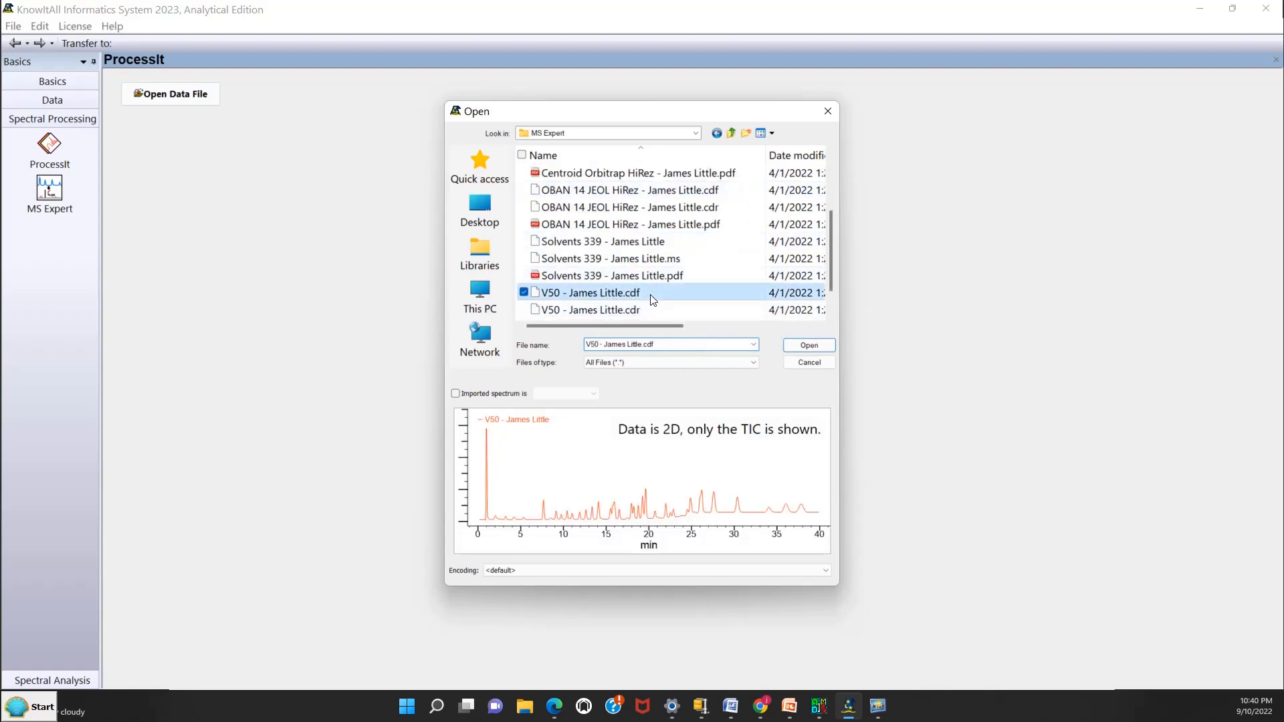
{"action": "left_click", "coordinate": [788, 346]}
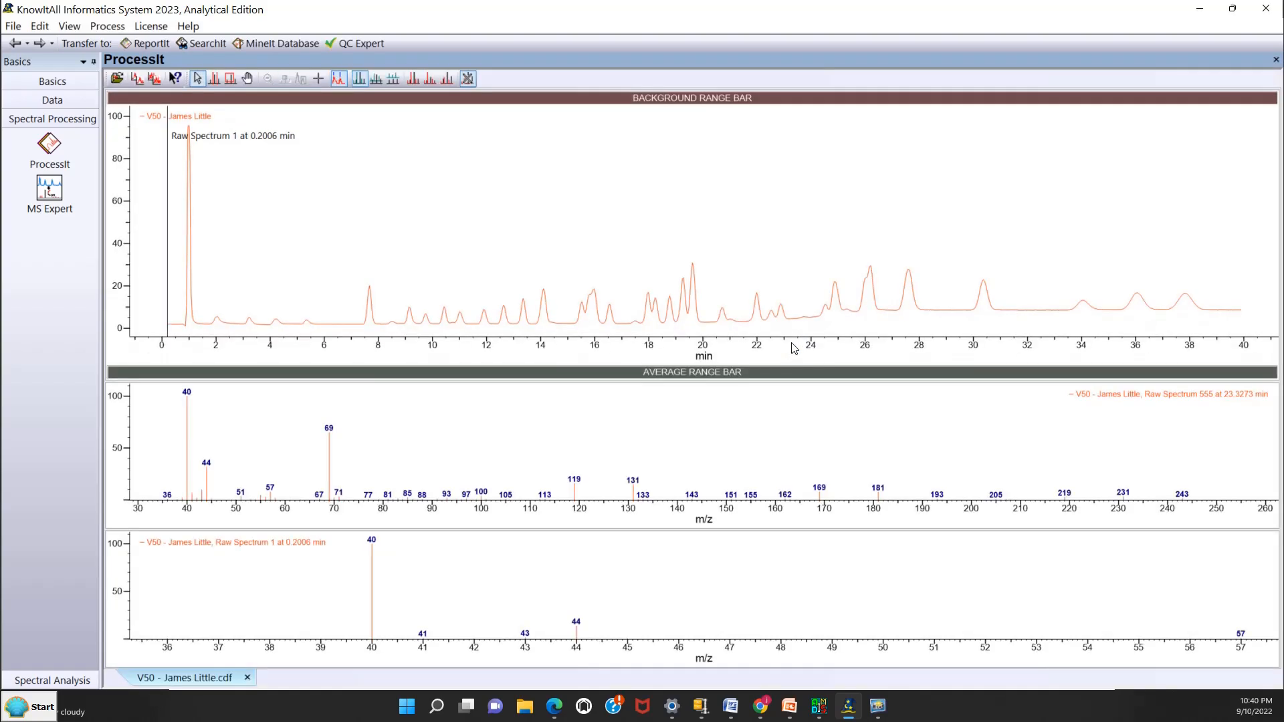
{"action": "left_click", "coordinate": [790, 343]}
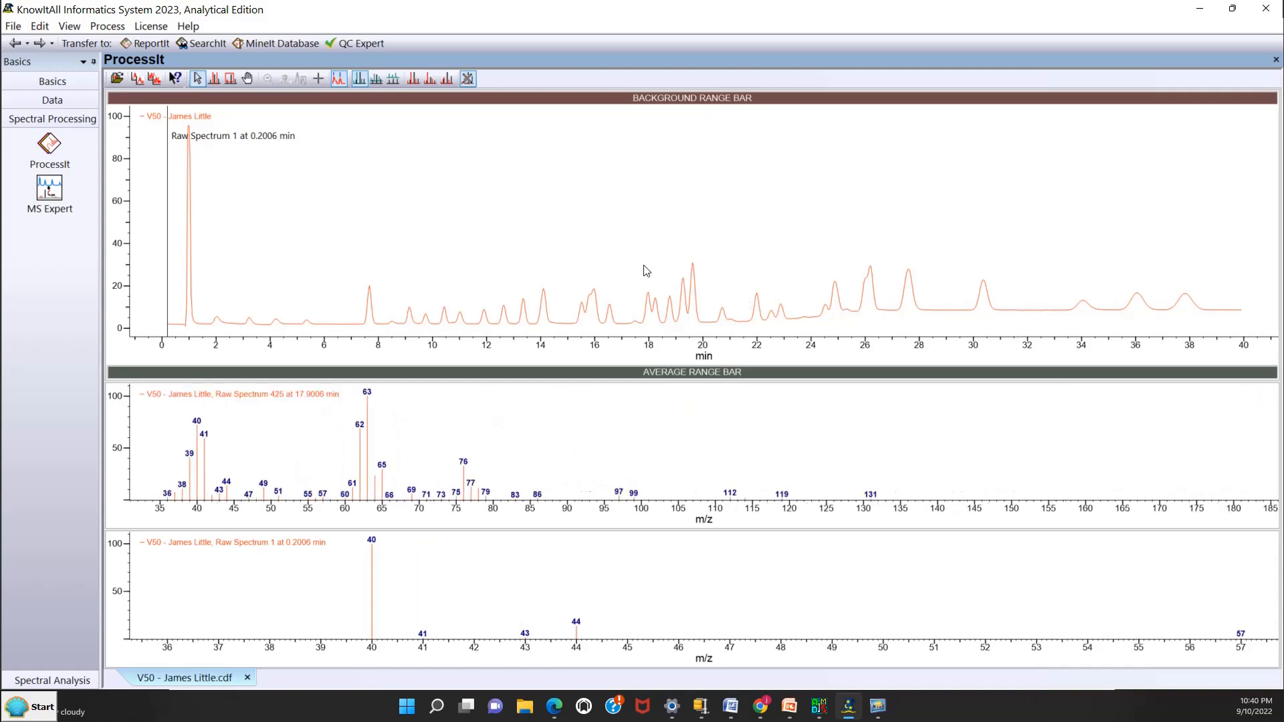
- Average the spectra from about 17.83 to 17.89 min and subtract the background from about 17.72 to 17.75 min
{"action": "right_click", "coordinate": [622, 228]}
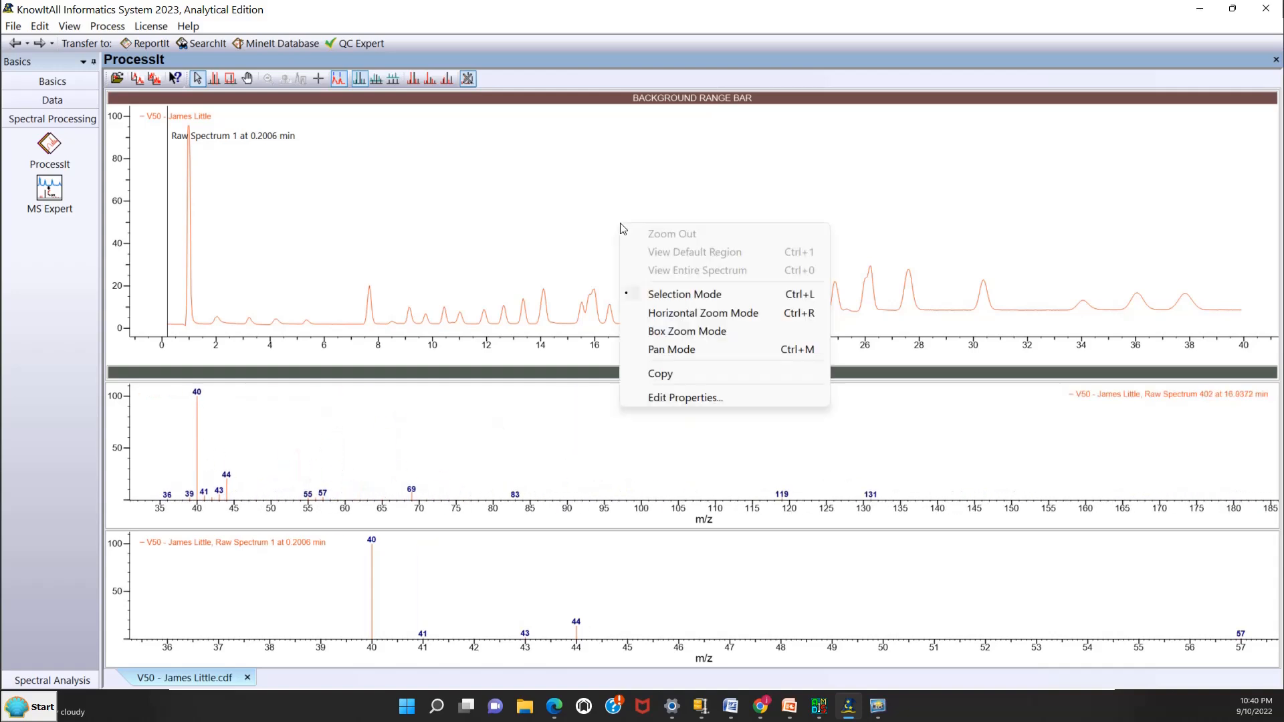
{"action": "left_click", "coordinate": [687, 331]}
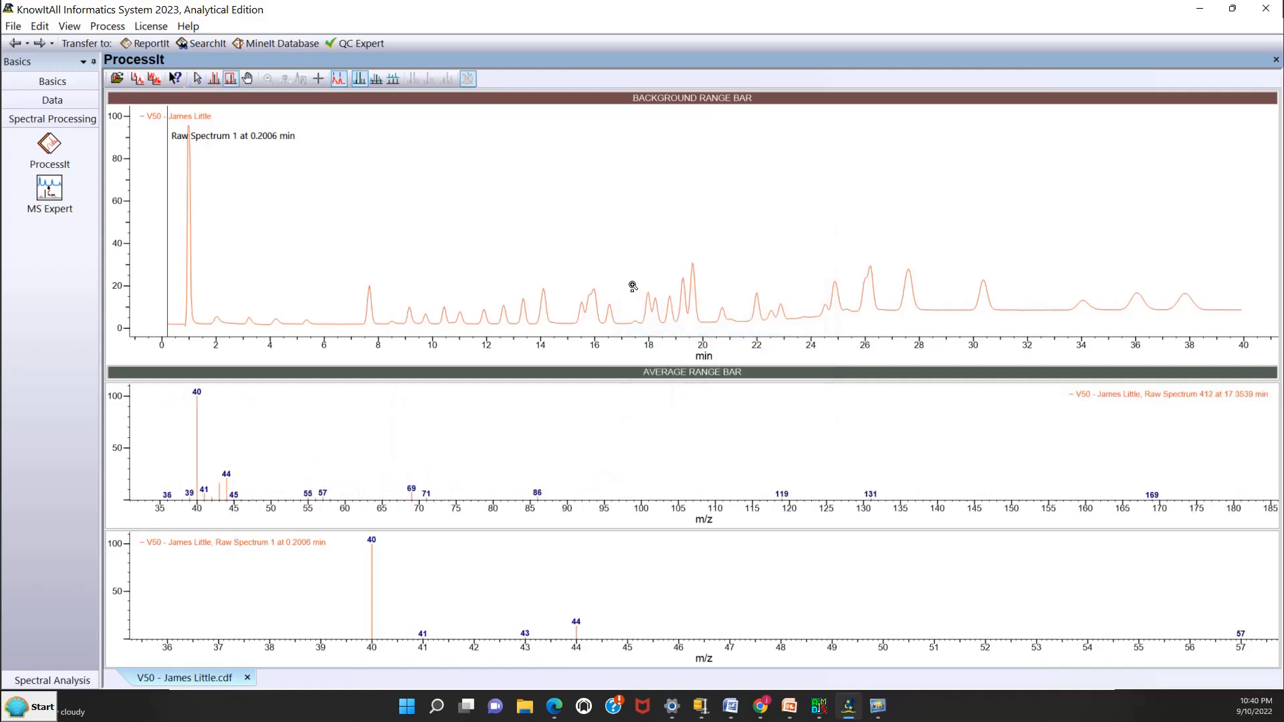
{"action": "left_click_drag", "start_coordinate": [631, 285], "coordinate": [670, 330]}
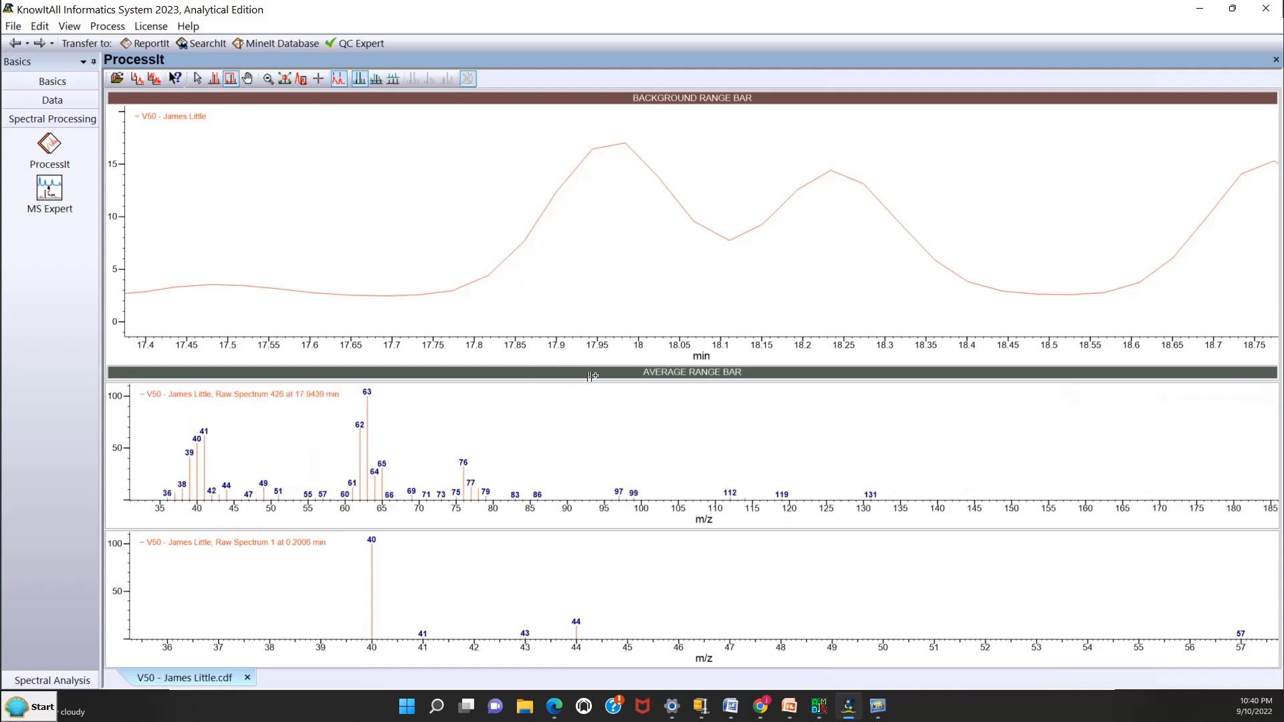
{"action": "left_click_drag", "start_coordinate": [503, 373], "coordinate": [547, 377]}
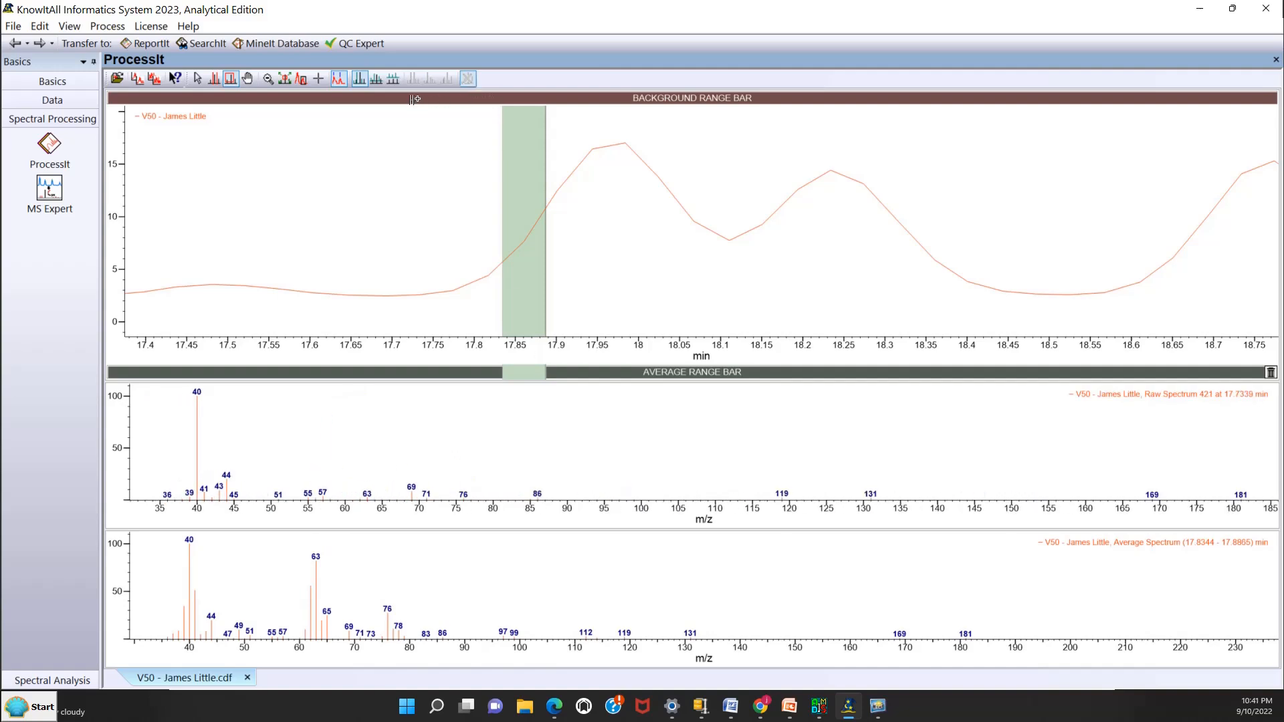
{"action": "left_click_drag", "start_coordinate": [411, 101], "coordinate": [433, 103]}
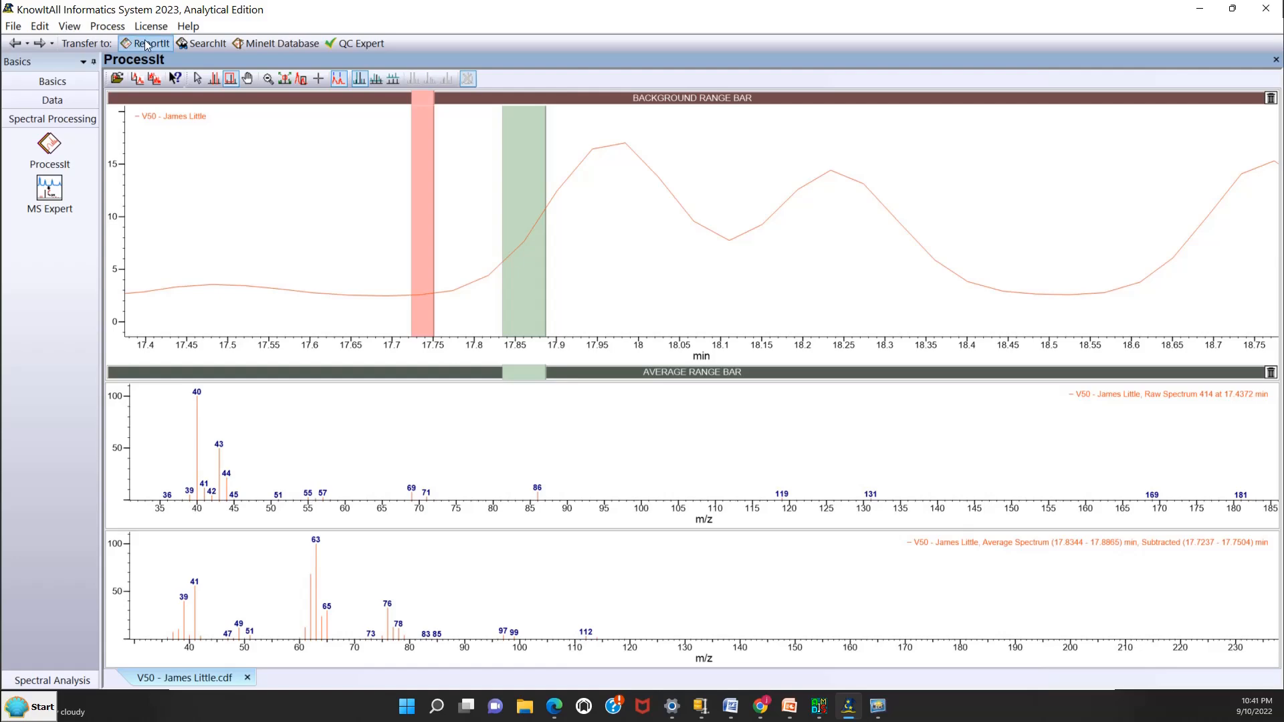
- Transfer the background-subtracted spectrum of the 18 min peak to SearchIt and run the library search
{"action": "left_click", "coordinate": [211, 45]}
{"action": "left_click", "coordinate": [124, 201]}
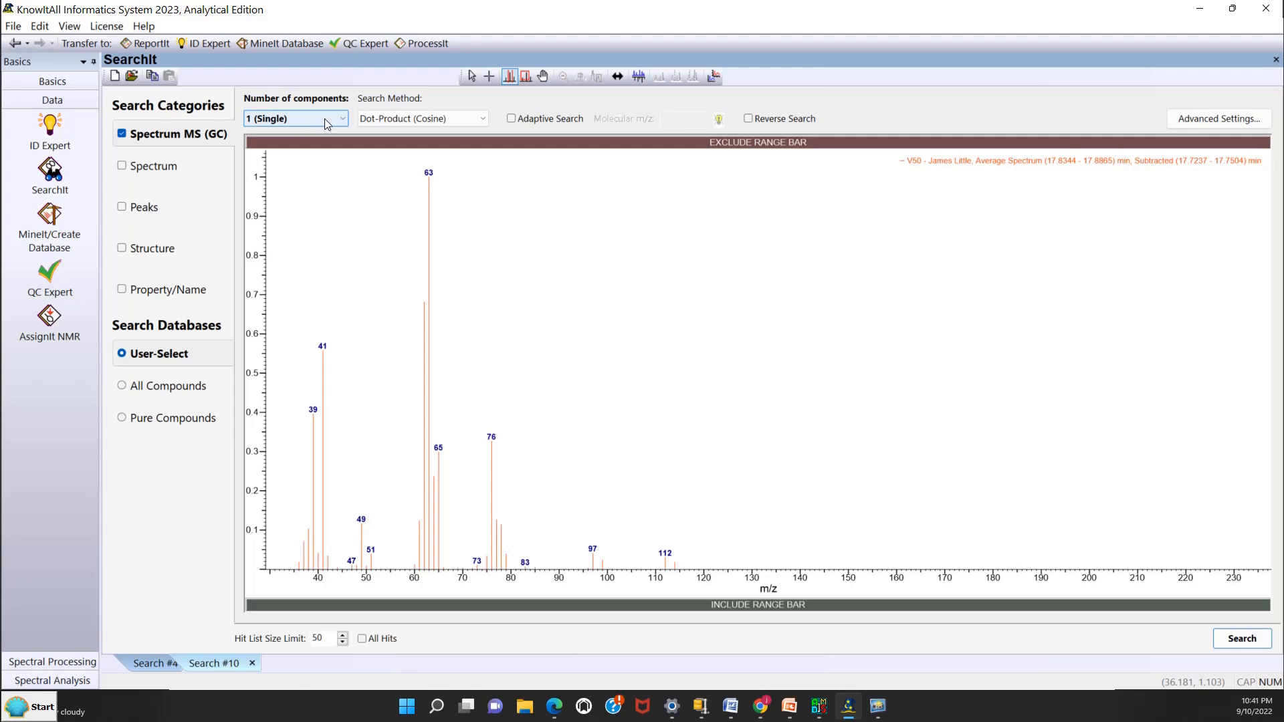
{"action": "left_click", "coordinate": [1254, 640]}
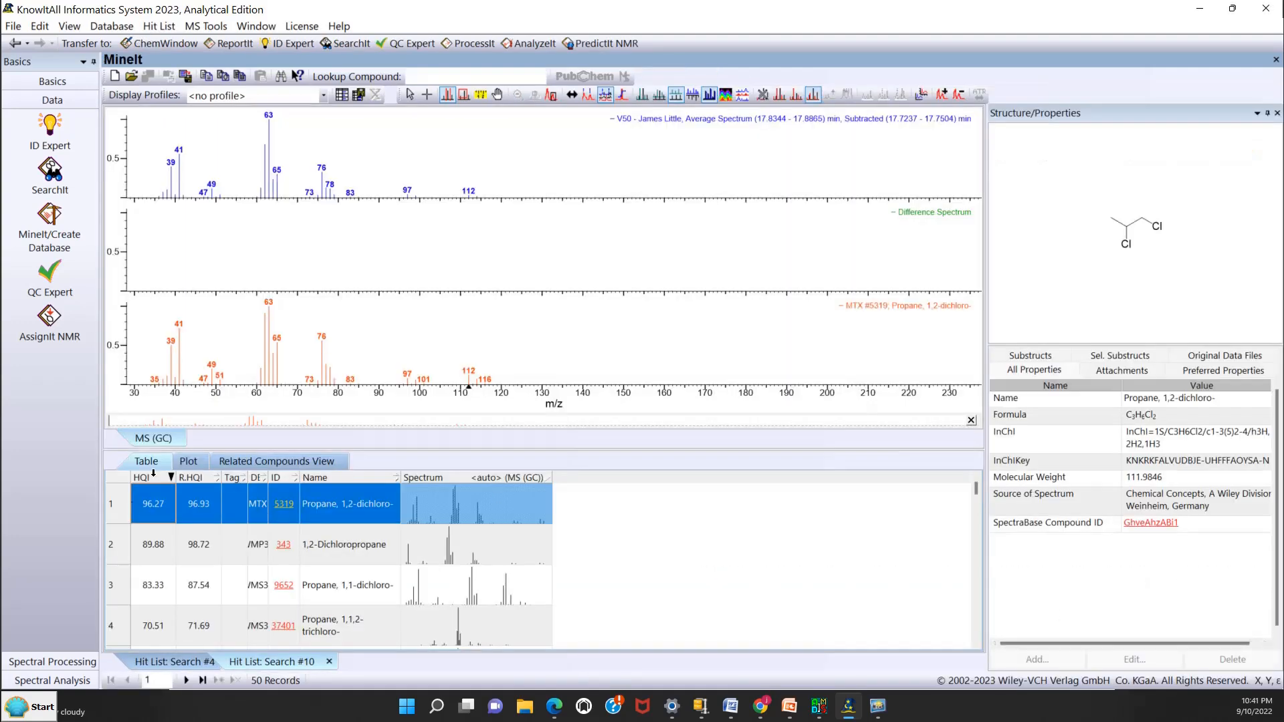
- Compare the query spectrum with the first two compounds in the hit list
{"action": "left_click", "coordinate": [160, 510]}
{"action": "left_click", "coordinate": [161, 510]}
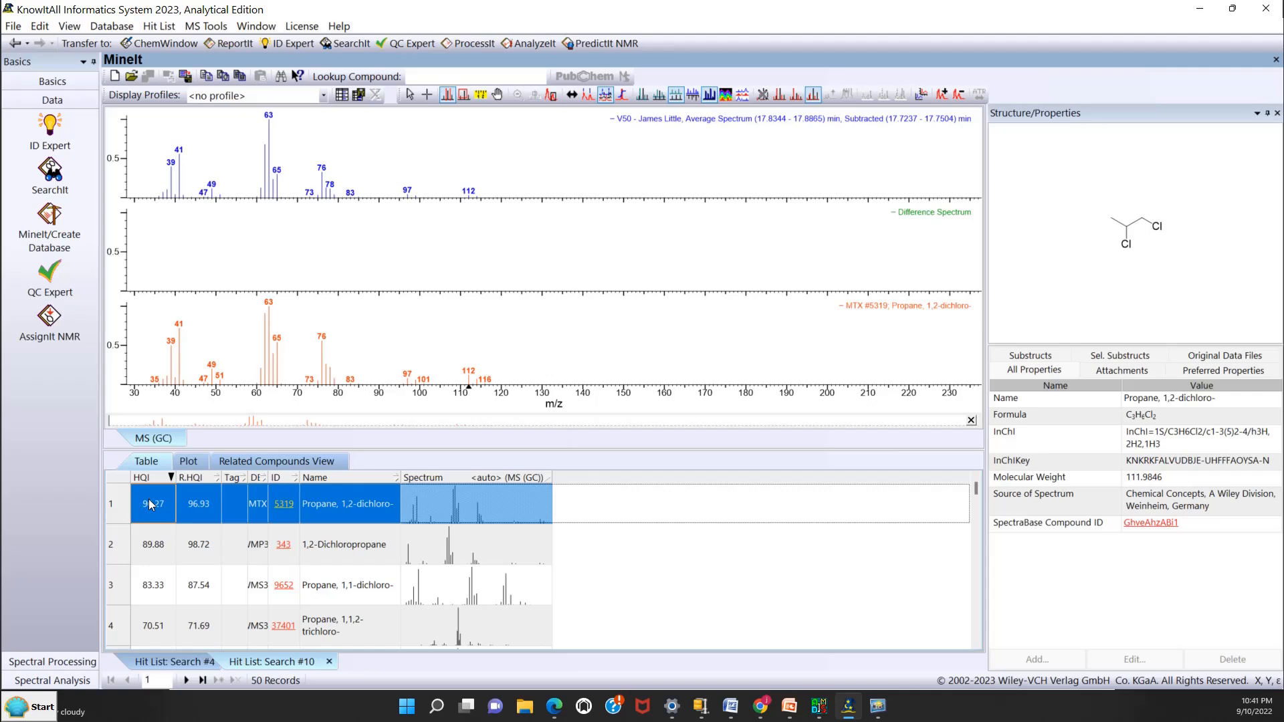
{"action": "key", "text": "Down"}
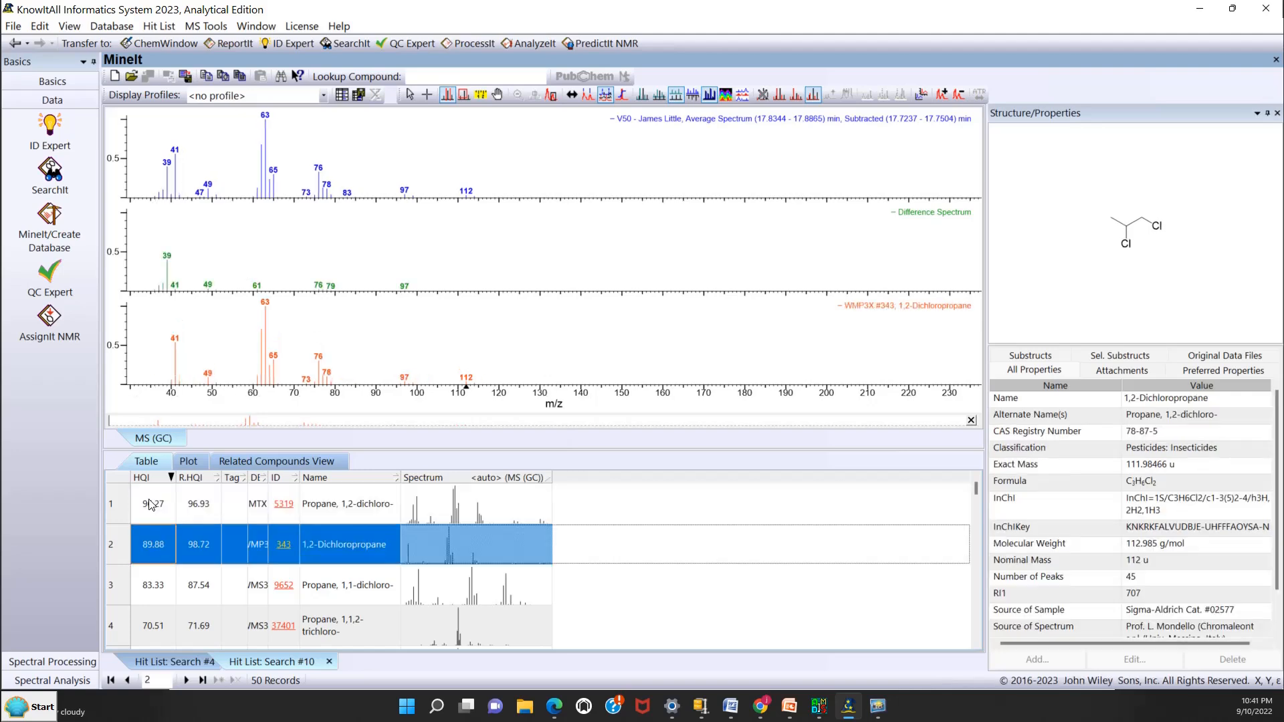
{"action": "key", "text": "Up"}
{"action": "key", "text": "Down"}
{"action": "key", "text": "Up"}
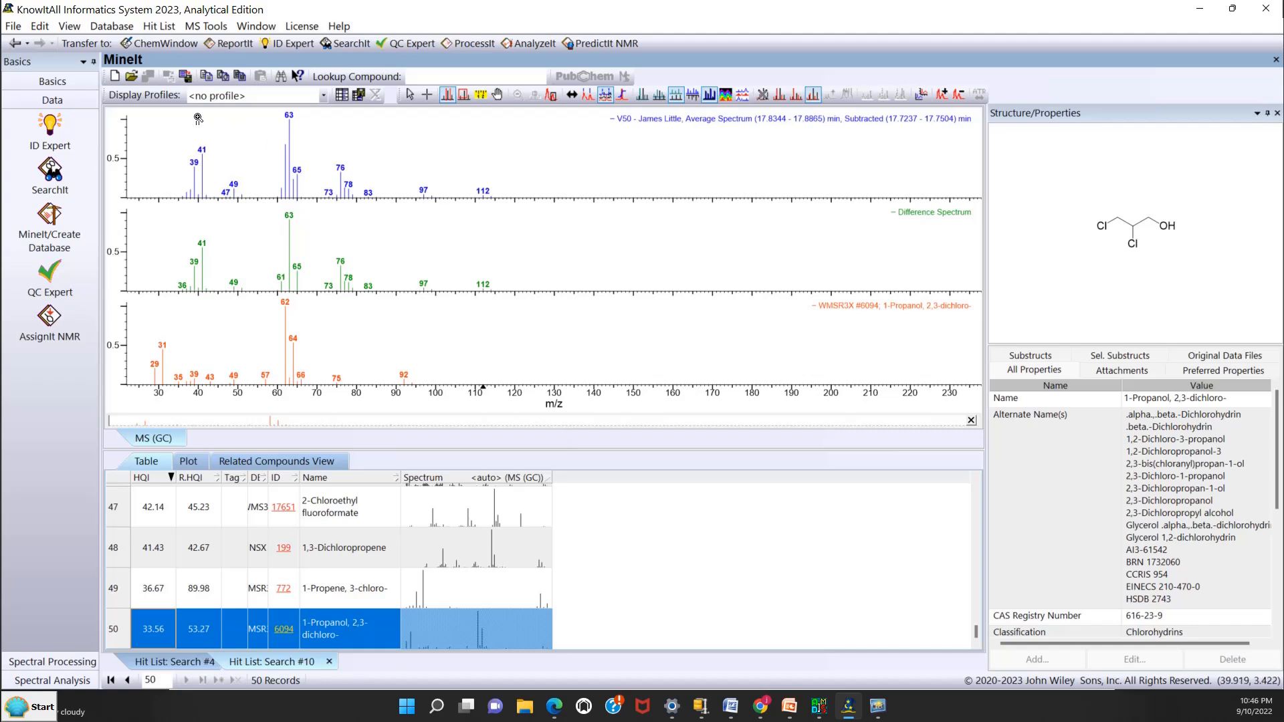
- Return to the V50 chromatogram in ProcessIt and clear its background and average ranges
{"action": "left_click", "coordinate": [27, 44]}
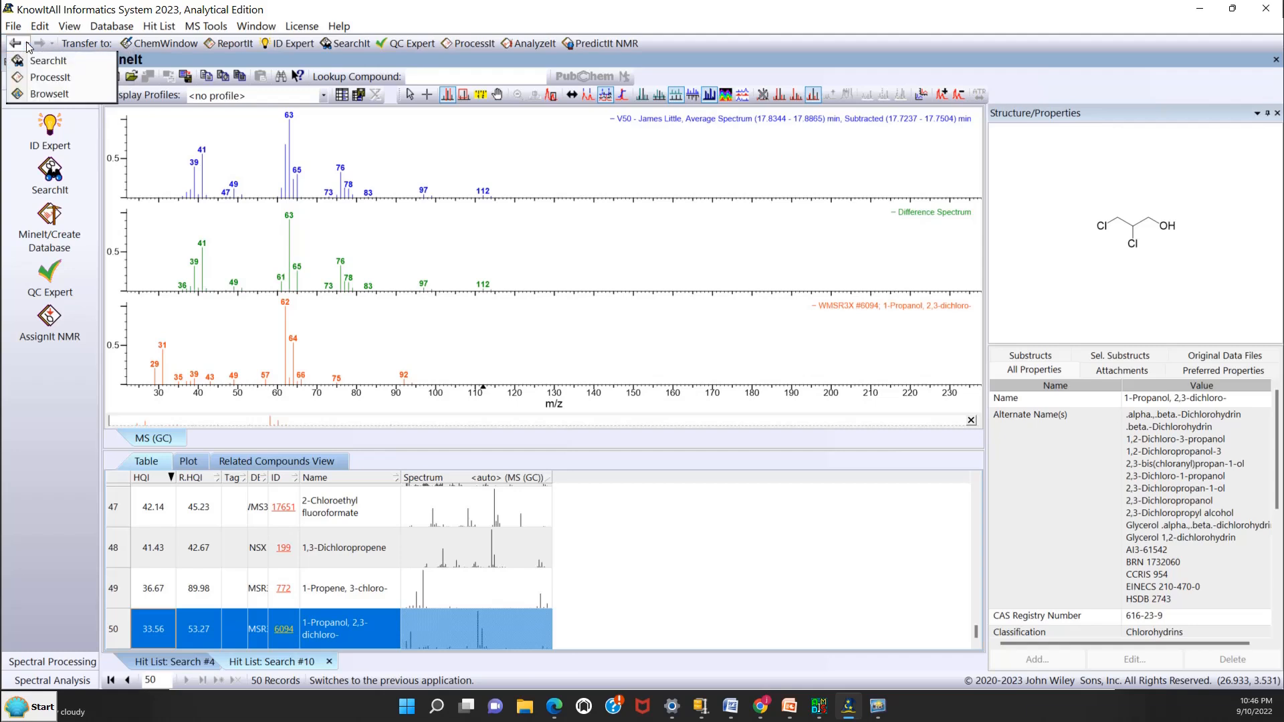
{"action": "left_click", "coordinate": [31, 78]}
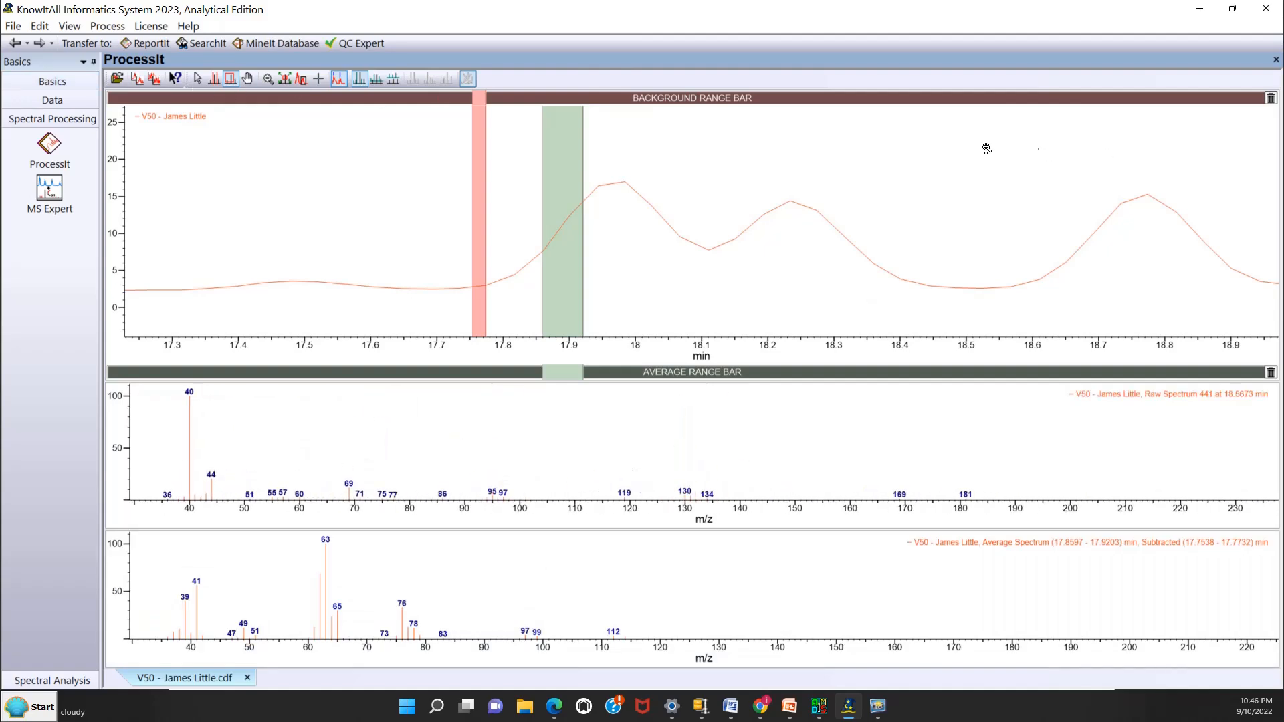
{"action": "right_click", "coordinate": [849, 142]}
{"action": "left_click", "coordinate": [876, 153]}
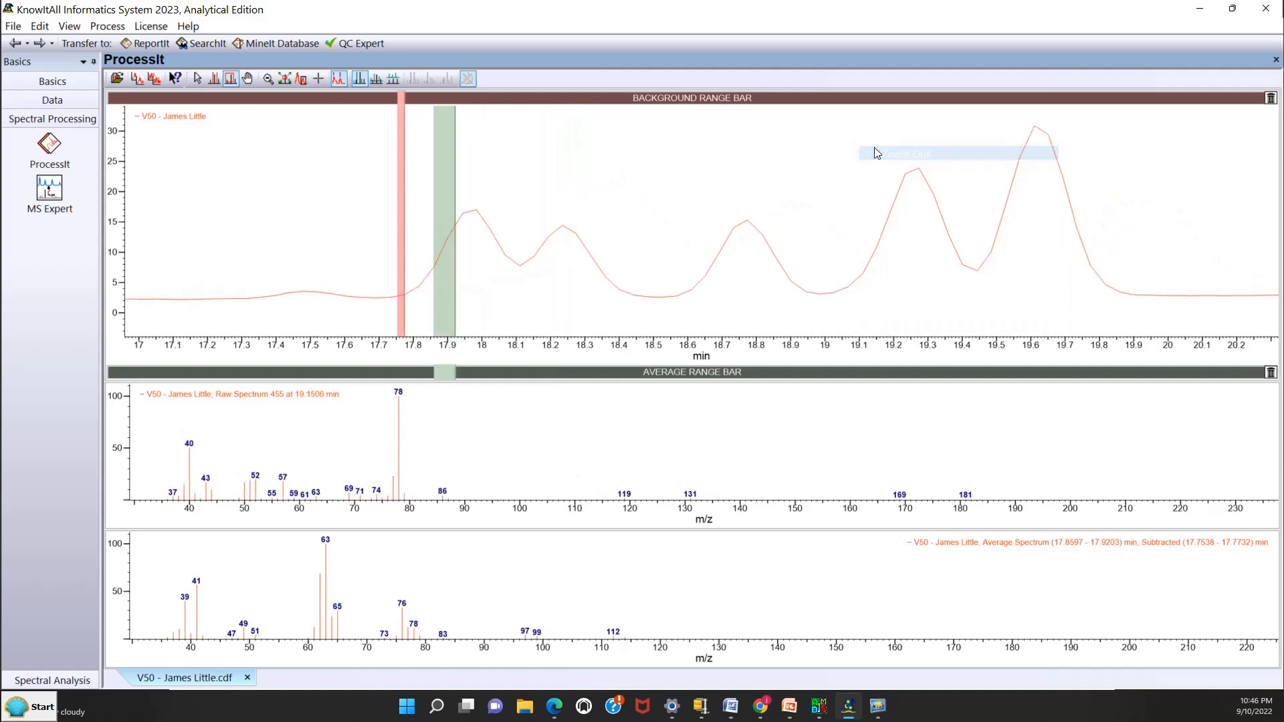
{"action": "right_click", "coordinate": [868, 146]}
{"action": "left_click", "coordinate": [883, 154]}
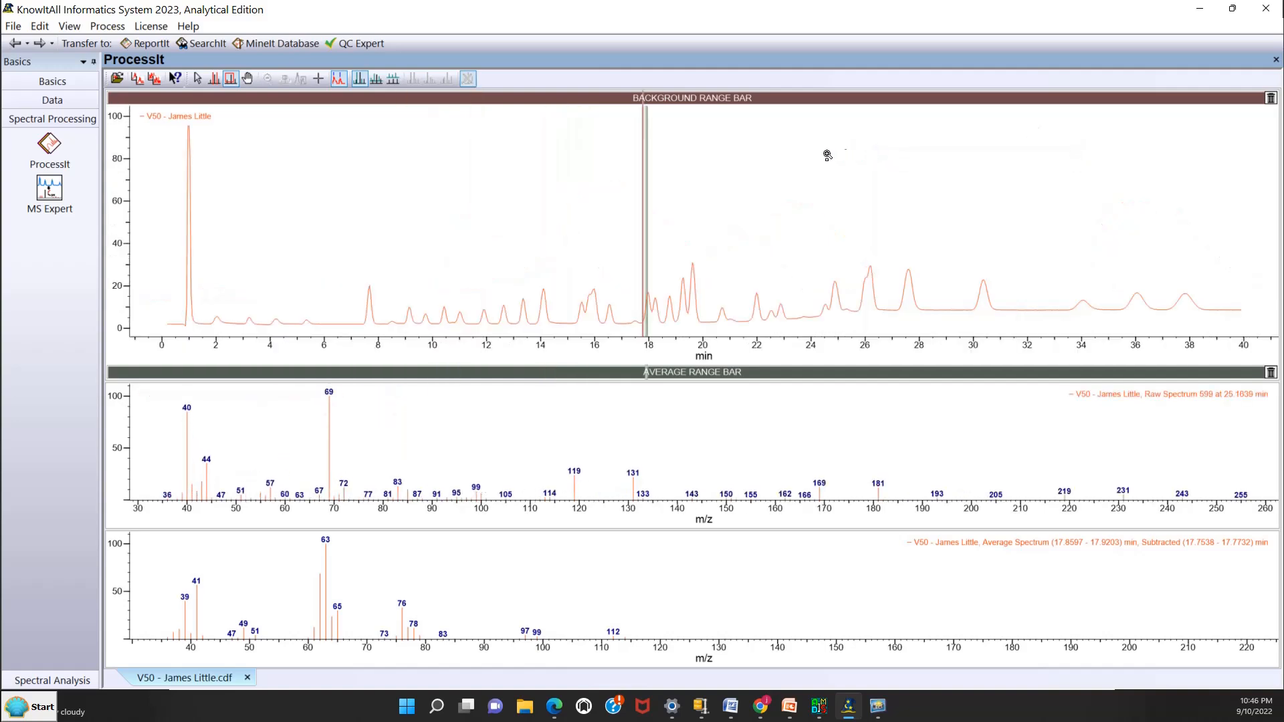
{"action": "left_click", "coordinate": [1270, 99]}
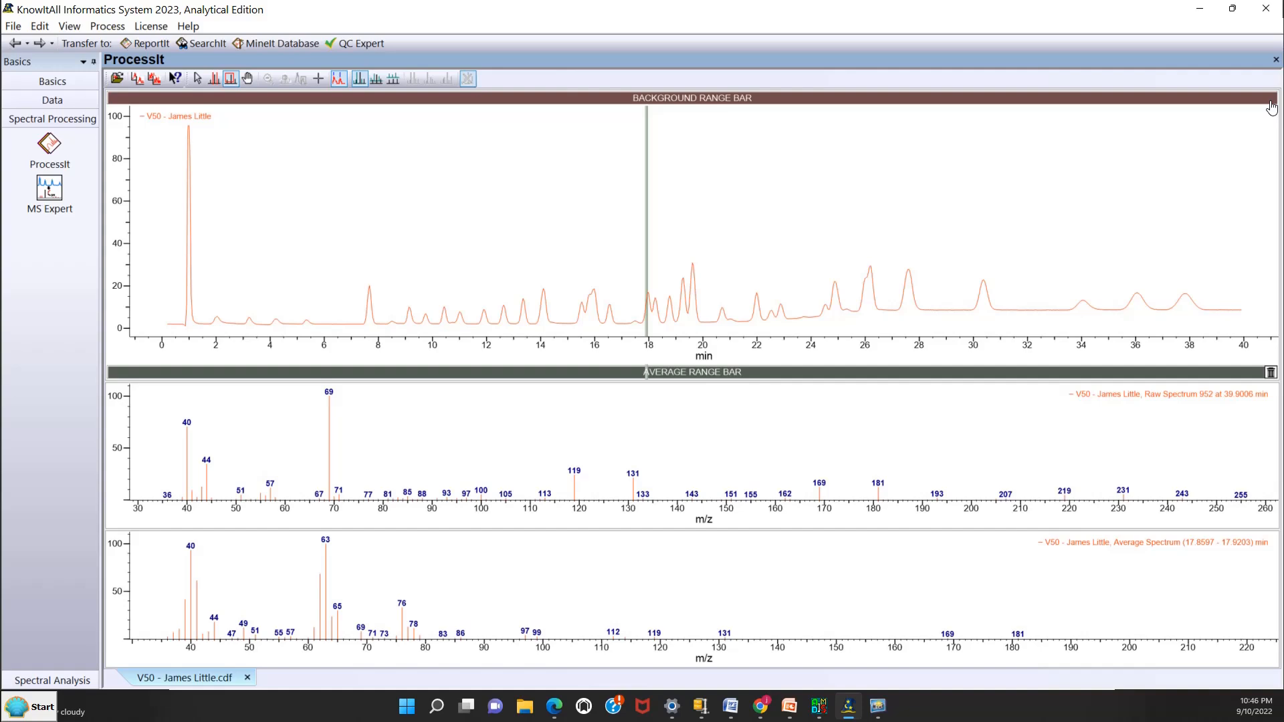
{"action": "left_click", "coordinate": [1270, 374]}
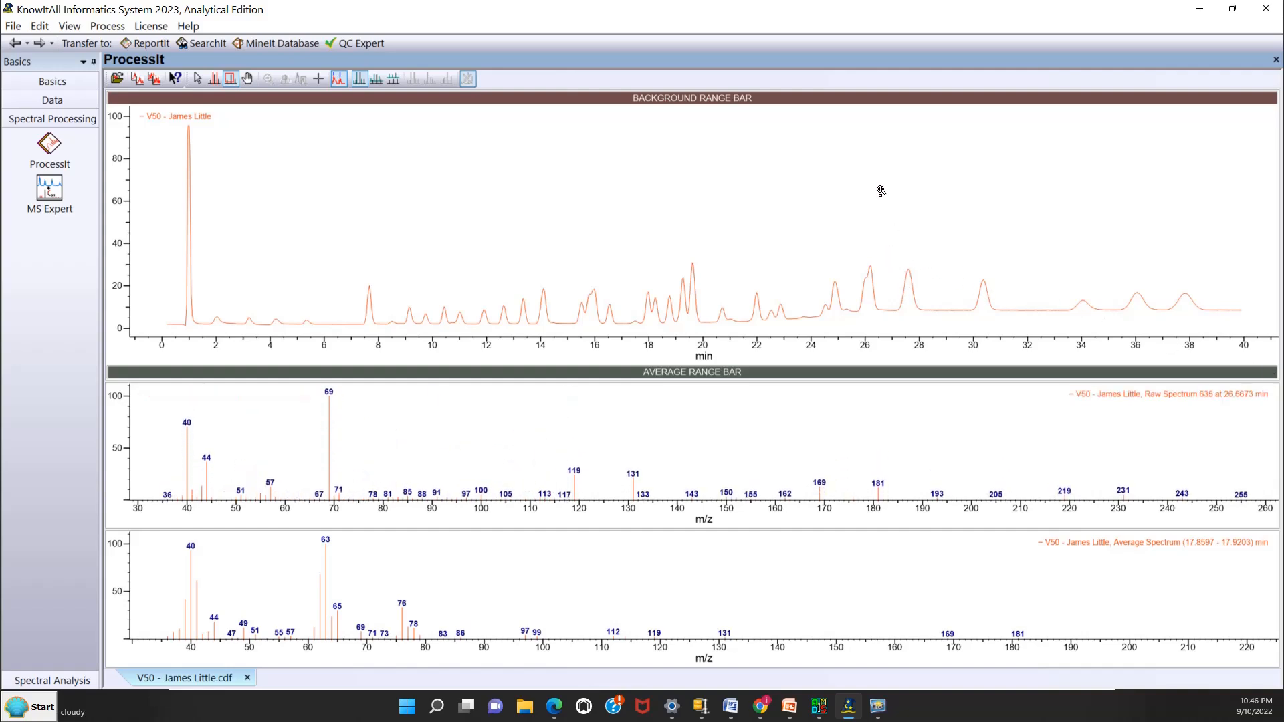
- Average the peak from about 27.25 to 27.96 min and subtract backgrounds from about 27.11 to 27.16 min and 28.14 to 28.19 min
{"action": "right_click", "coordinate": [880, 167]}
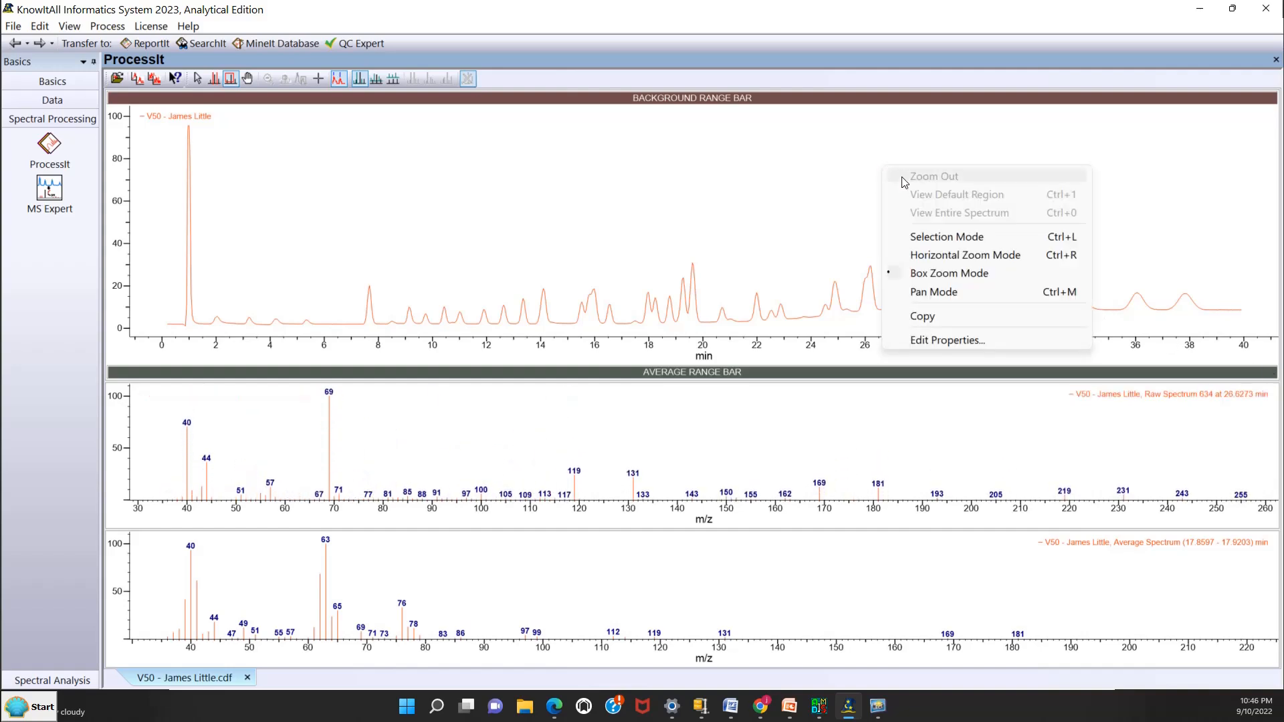
{"action": "left_click", "coordinate": [934, 275]}
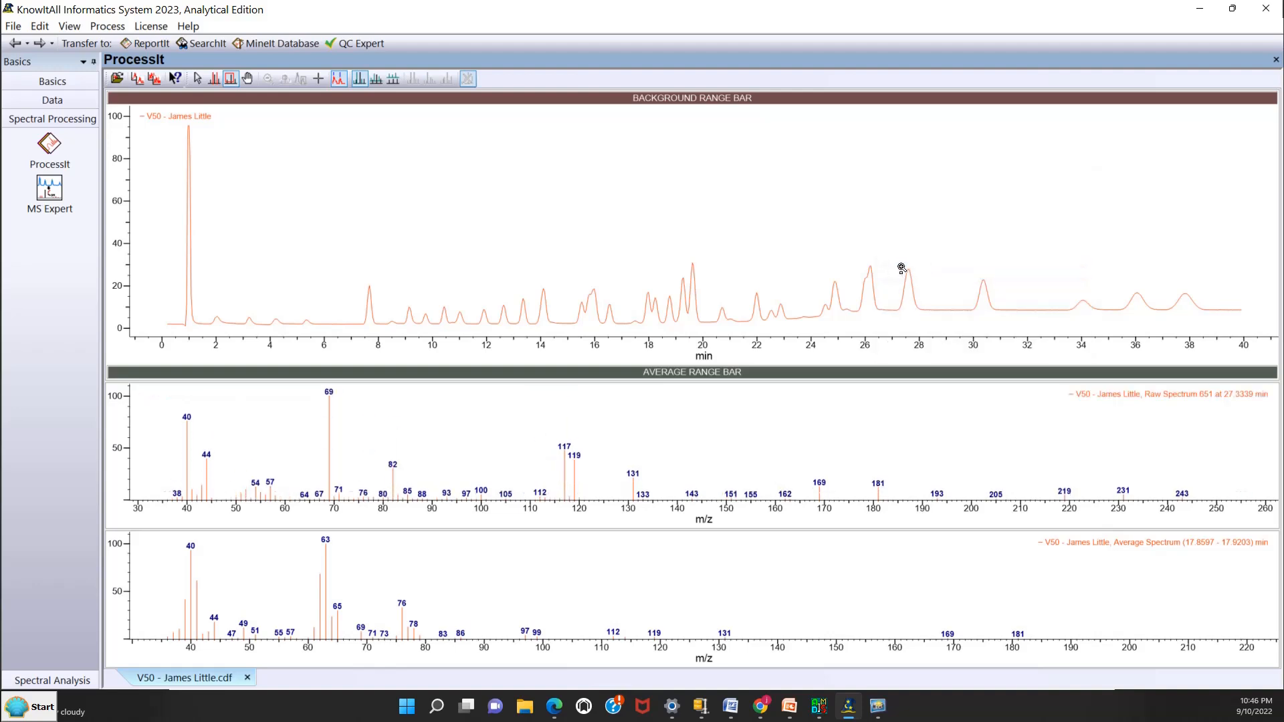
{"action": "left_click_drag", "start_coordinate": [882, 260], "coordinate": [942, 329]}
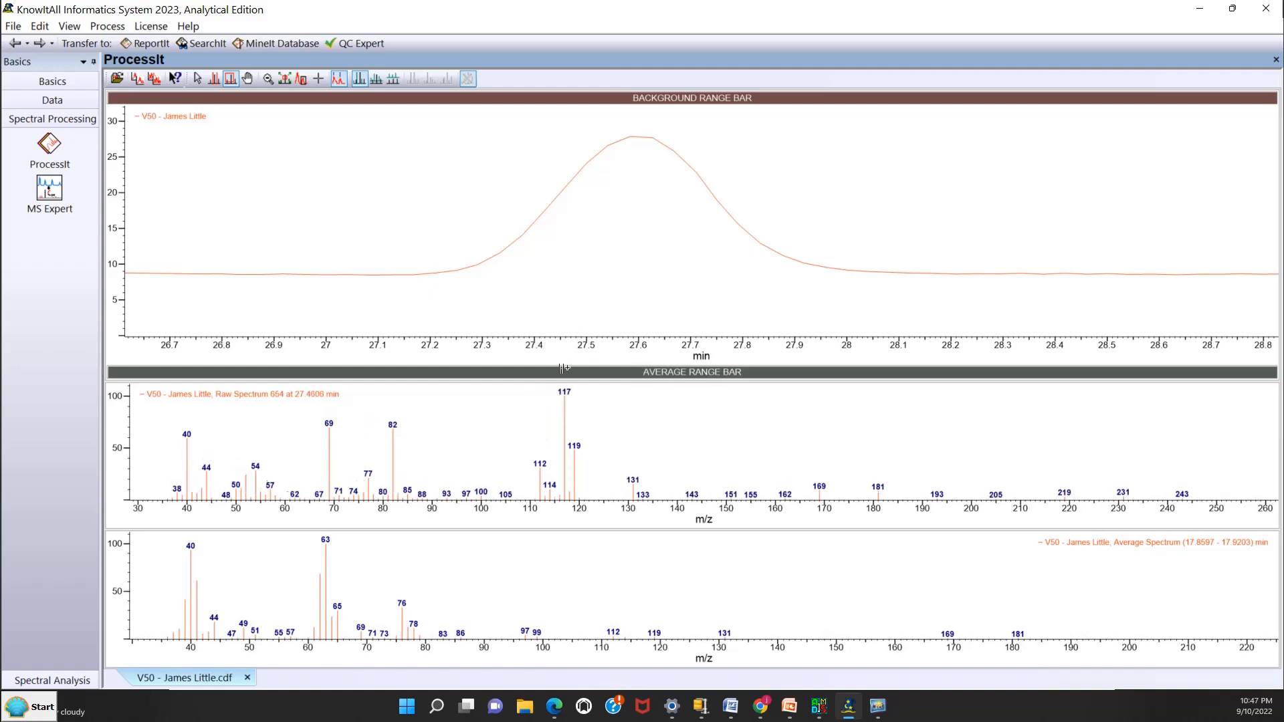
{"action": "left_click_drag", "start_coordinate": [459, 372], "coordinate": [828, 389]}
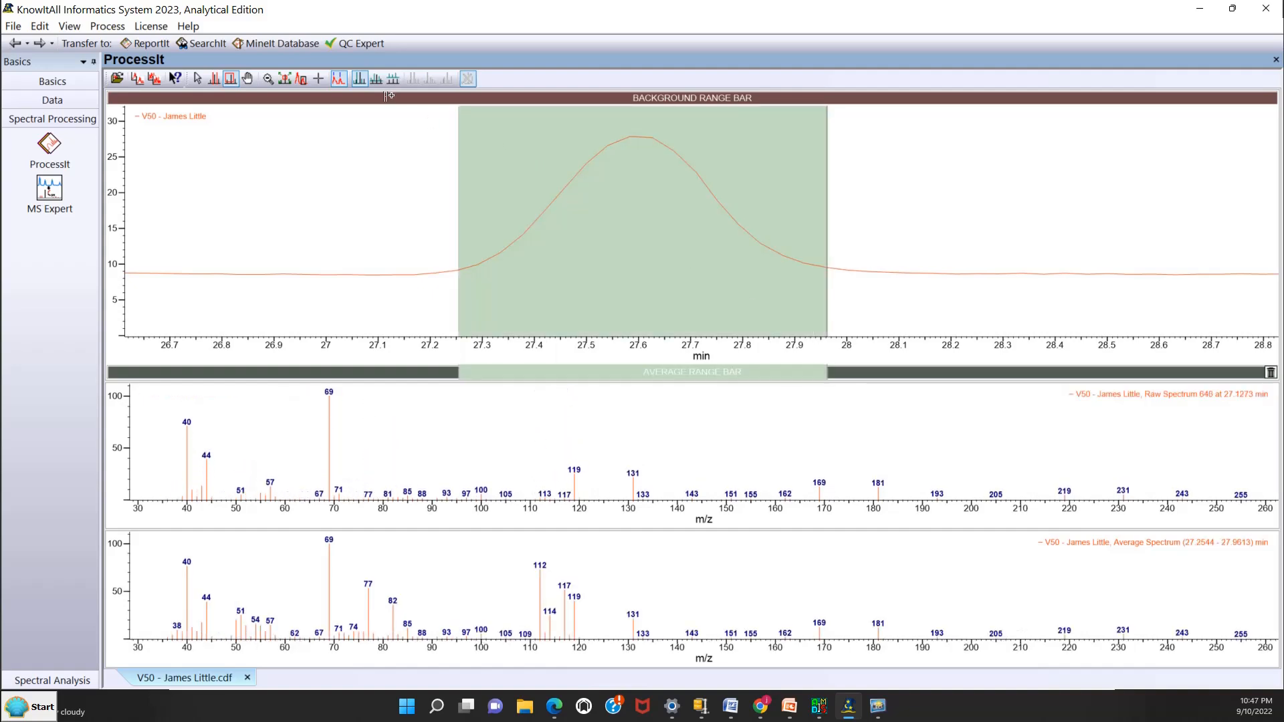
{"action": "left_click_drag", "start_coordinate": [388, 96], "coordinate": [412, 98]}
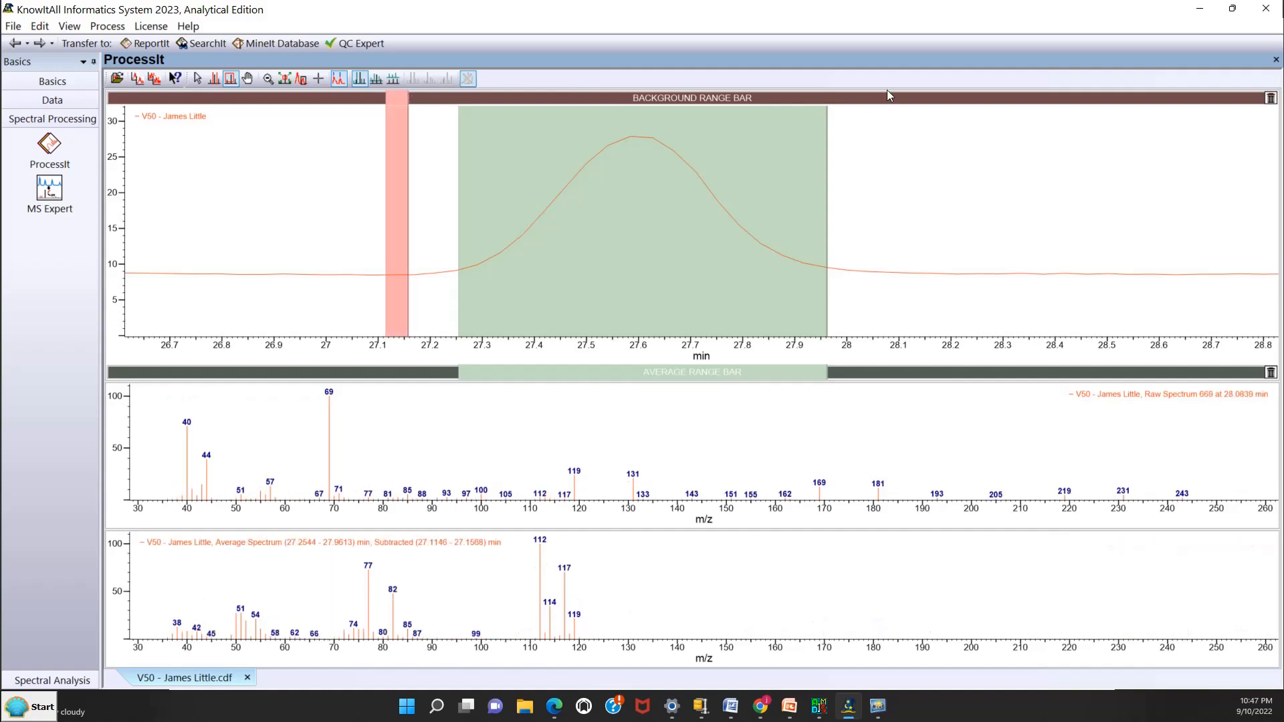
{"action": "left_click_drag", "start_coordinate": [918, 98], "coordinate": [947, 102]}
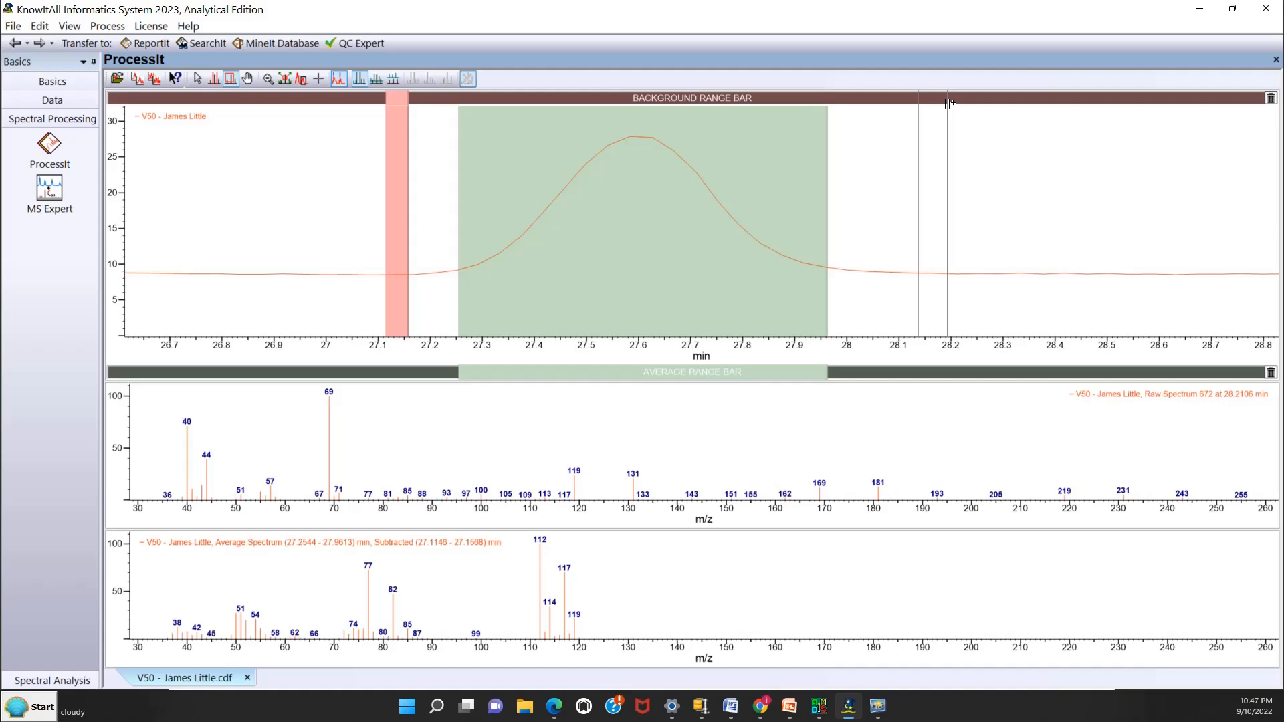
{"action": "left_click_drag", "start_coordinate": [946, 102], "coordinate": [948, 103]}
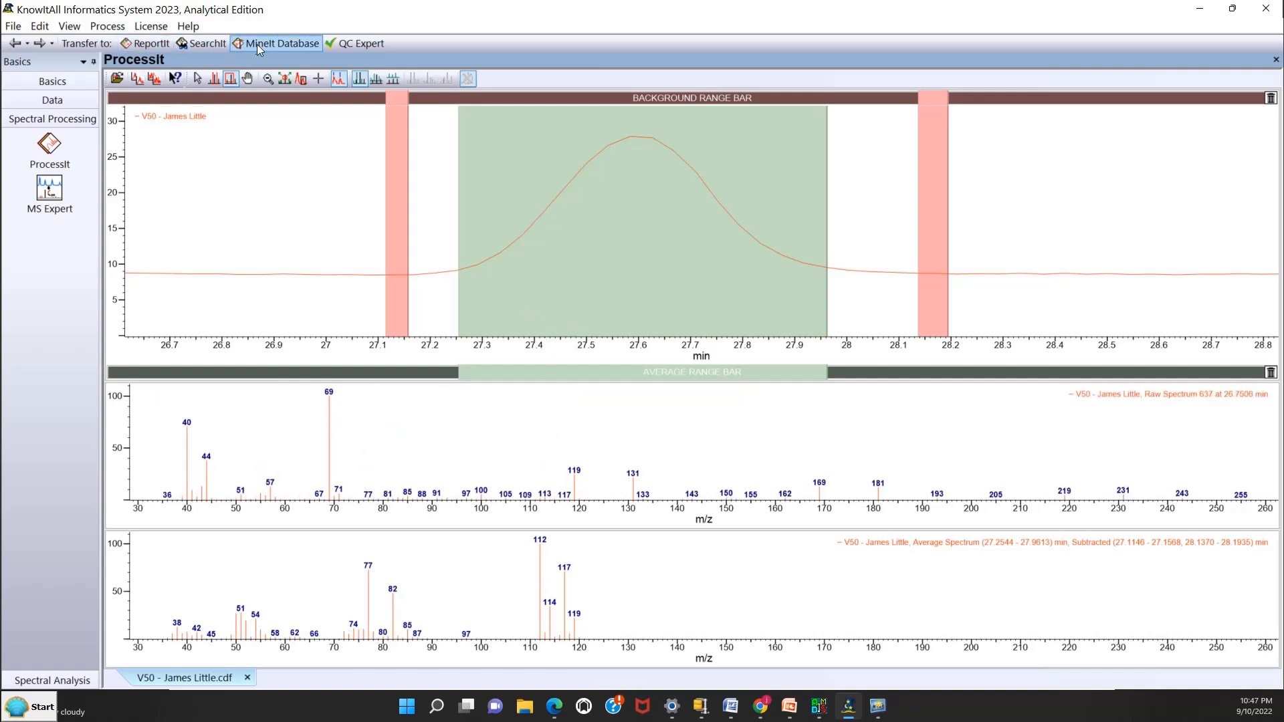
- Run a new SearchIt library search on the 27.6 min peak's background-subtracted spectrum and select the first hit
{"action": "left_click", "coordinate": [201, 43]}
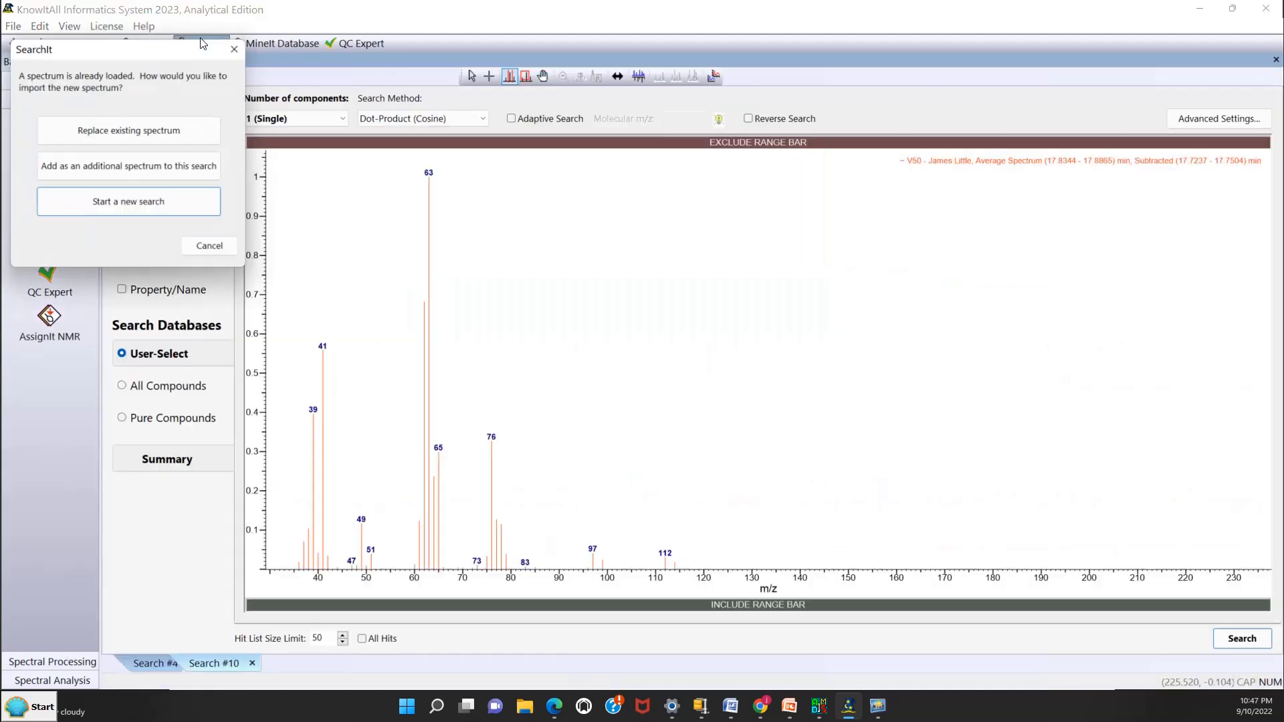
{"action": "left_click", "coordinate": [138, 201]}
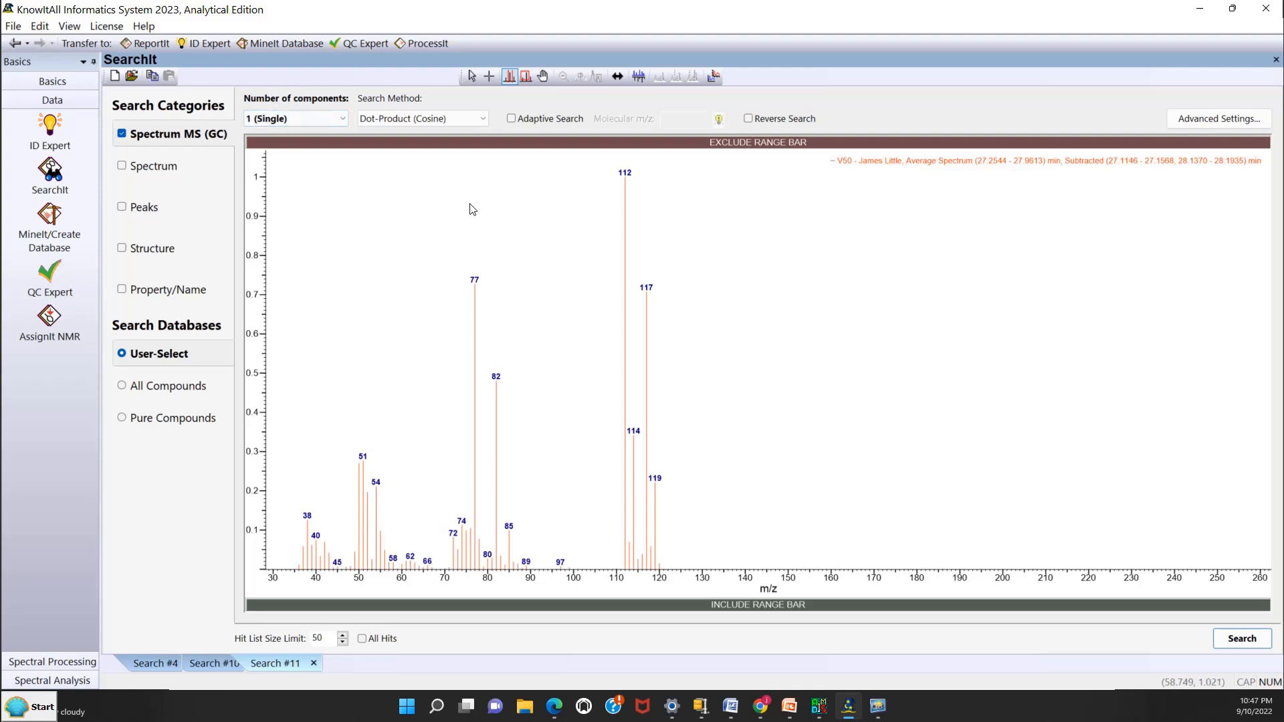
{"action": "left_click", "coordinate": [1242, 639]}
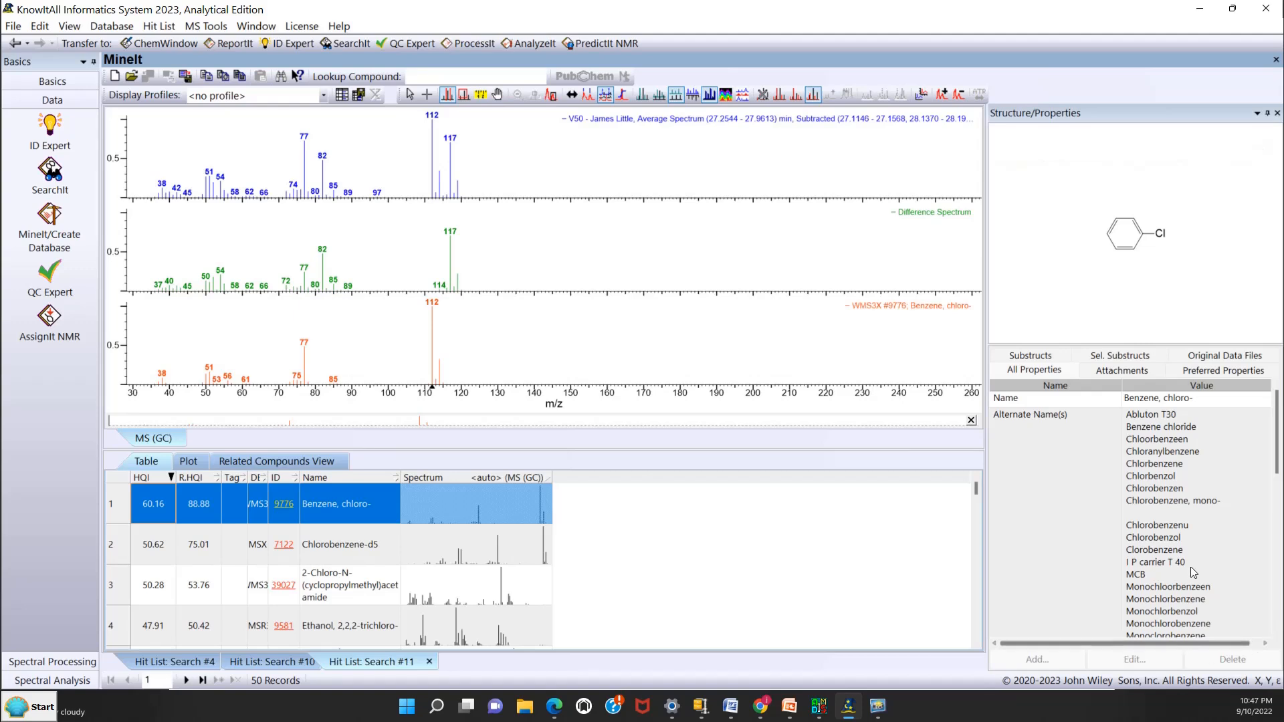
{"action": "left_click", "coordinate": [148, 509]}
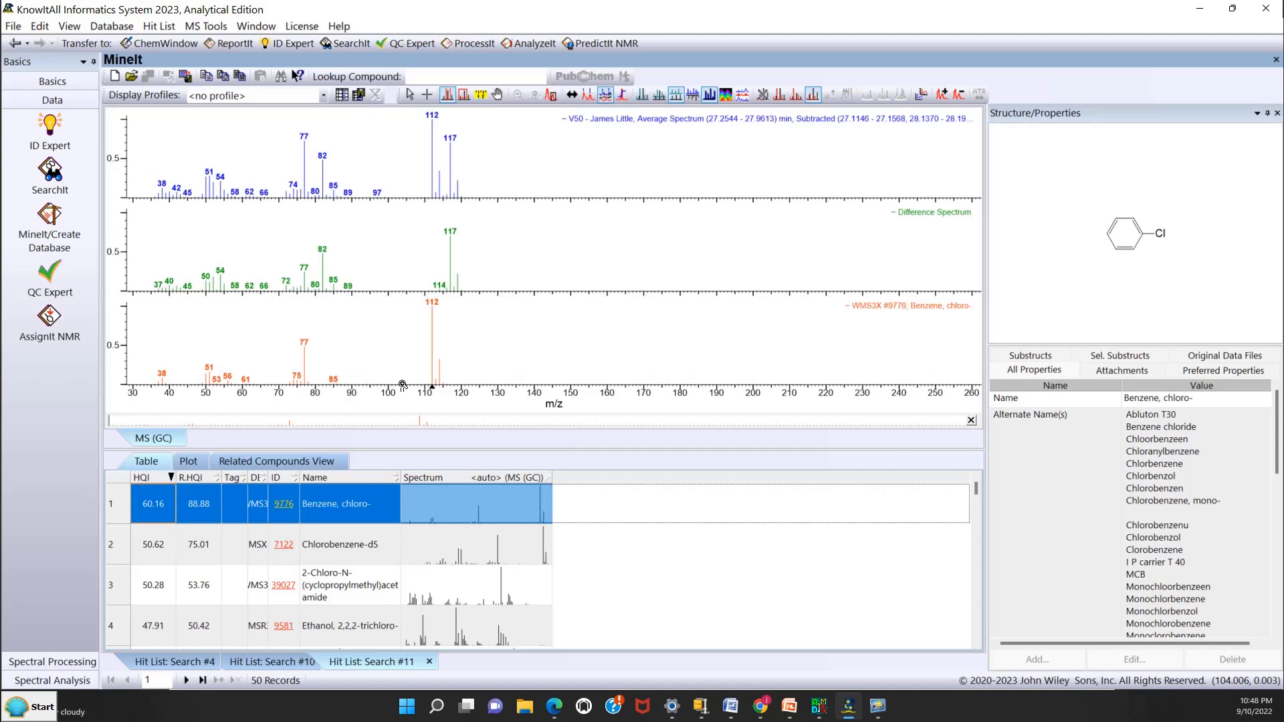
- Compare the query with the chlorobenzene hit head-to-tail and by subtraction, and transfer only the Difference Spectrum to SearchIt
{"action": "left_click", "coordinate": [691, 95]}
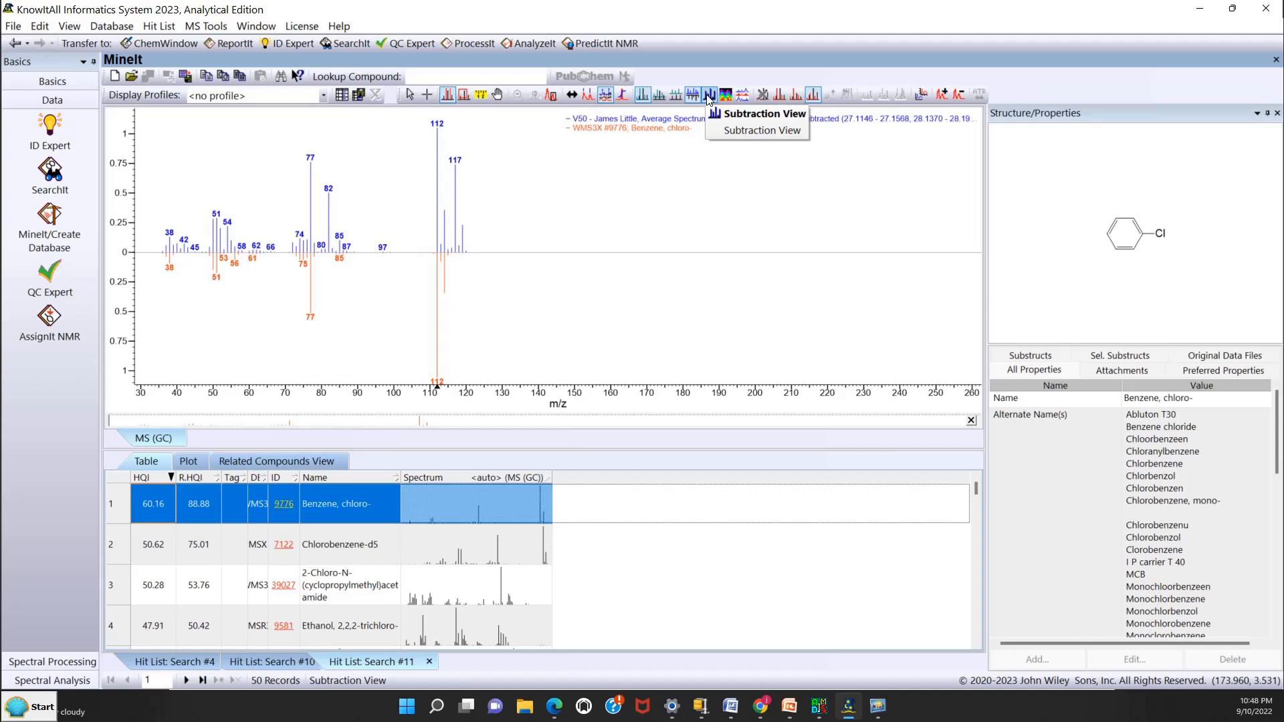
{"action": "left_click", "coordinate": [709, 97]}
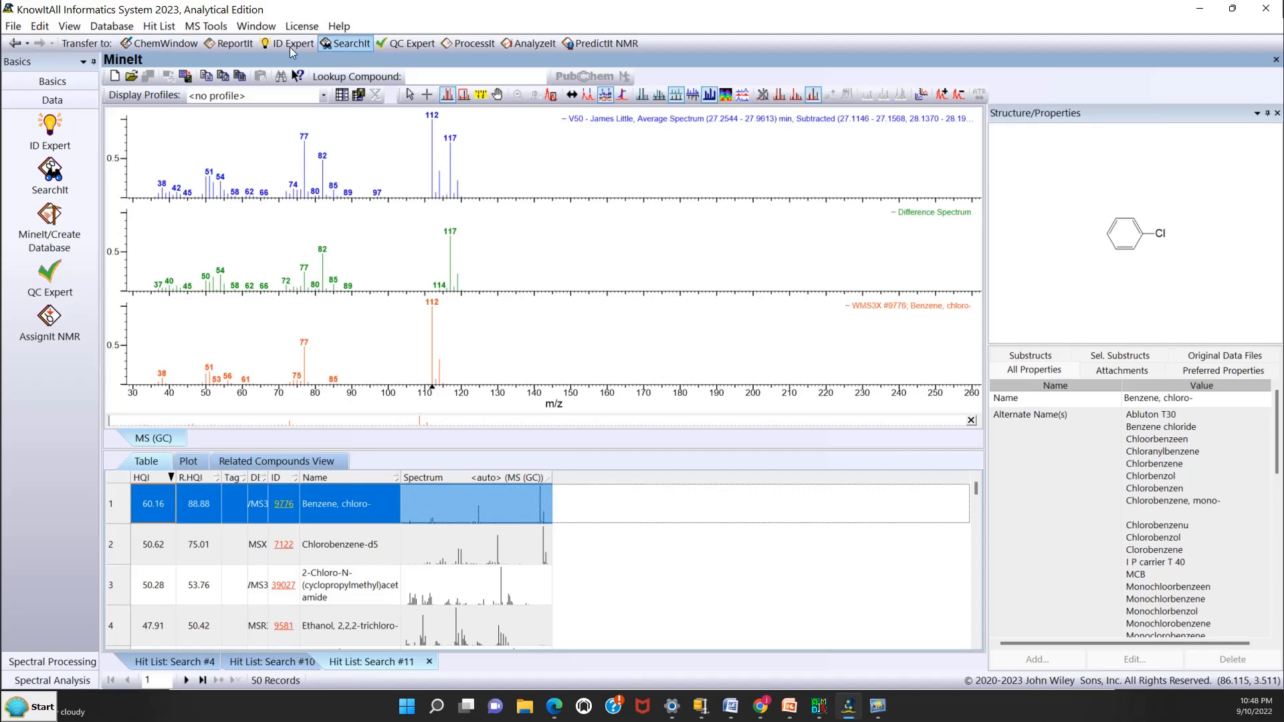
{"action": "left_click", "coordinate": [337, 47]}
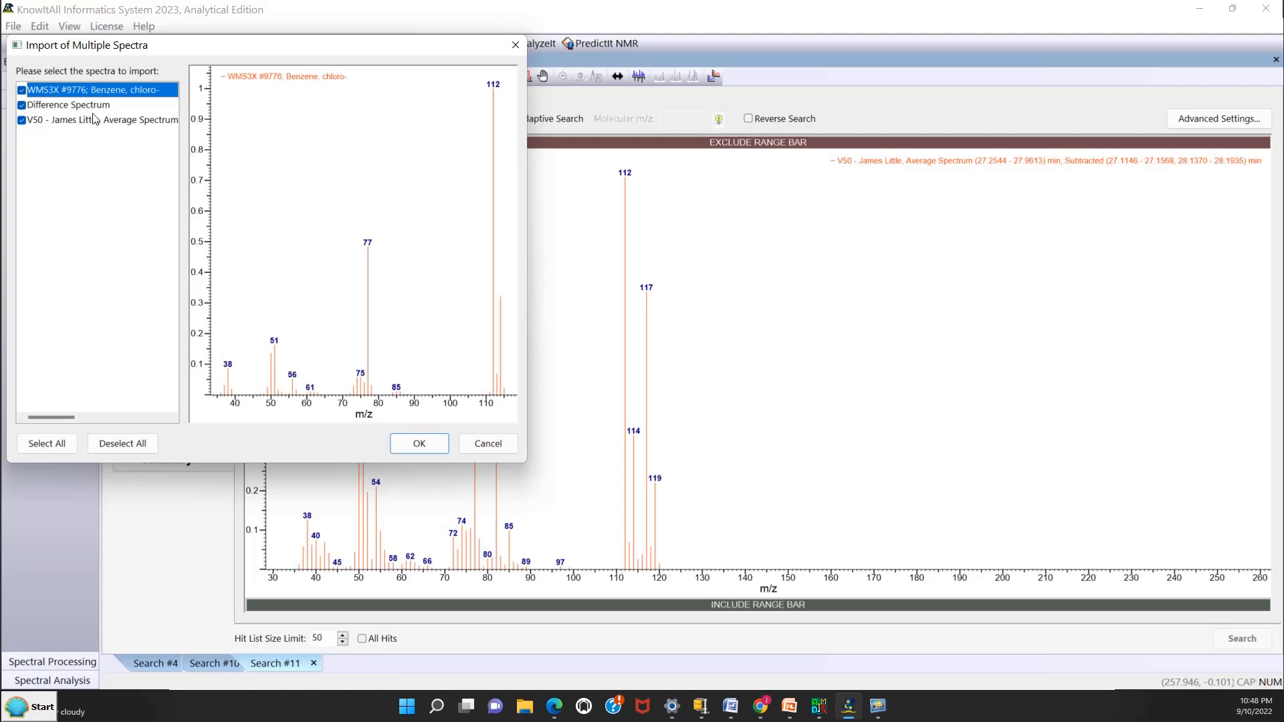
{"action": "left_click", "coordinate": [22, 91]}
{"action": "left_click", "coordinate": [23, 121]}
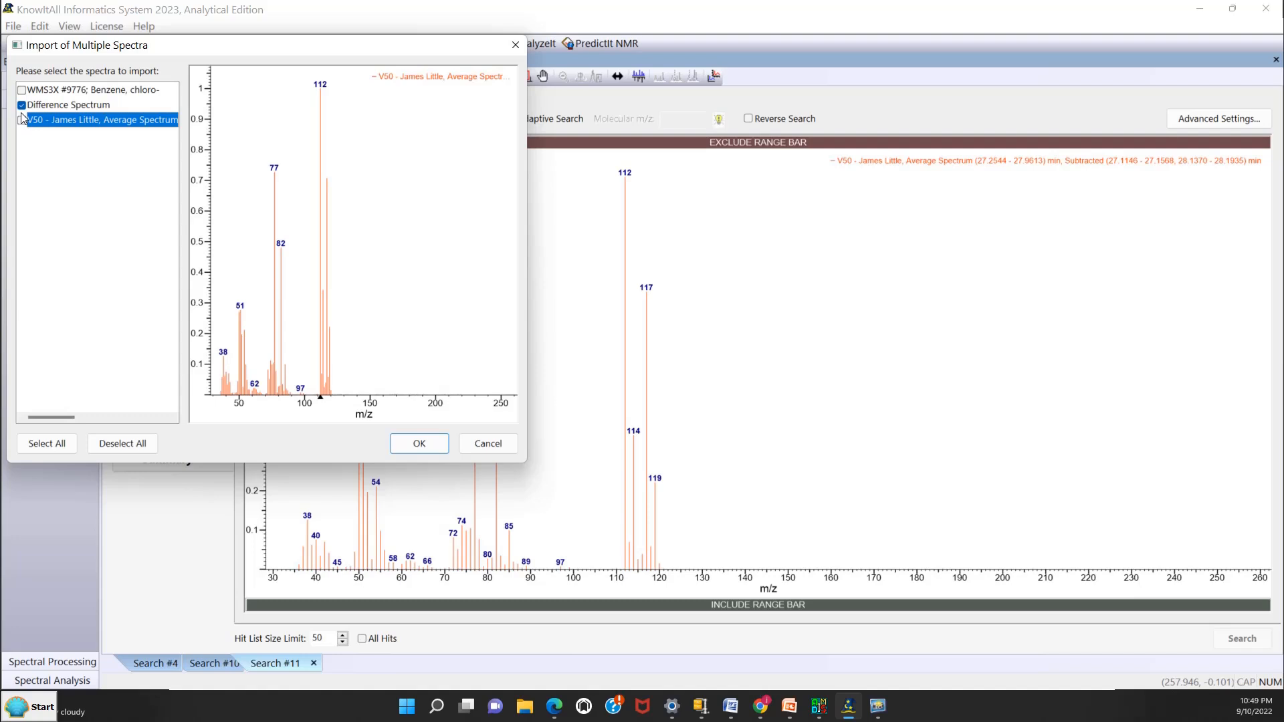
{"action": "left_click", "coordinate": [42, 105]}
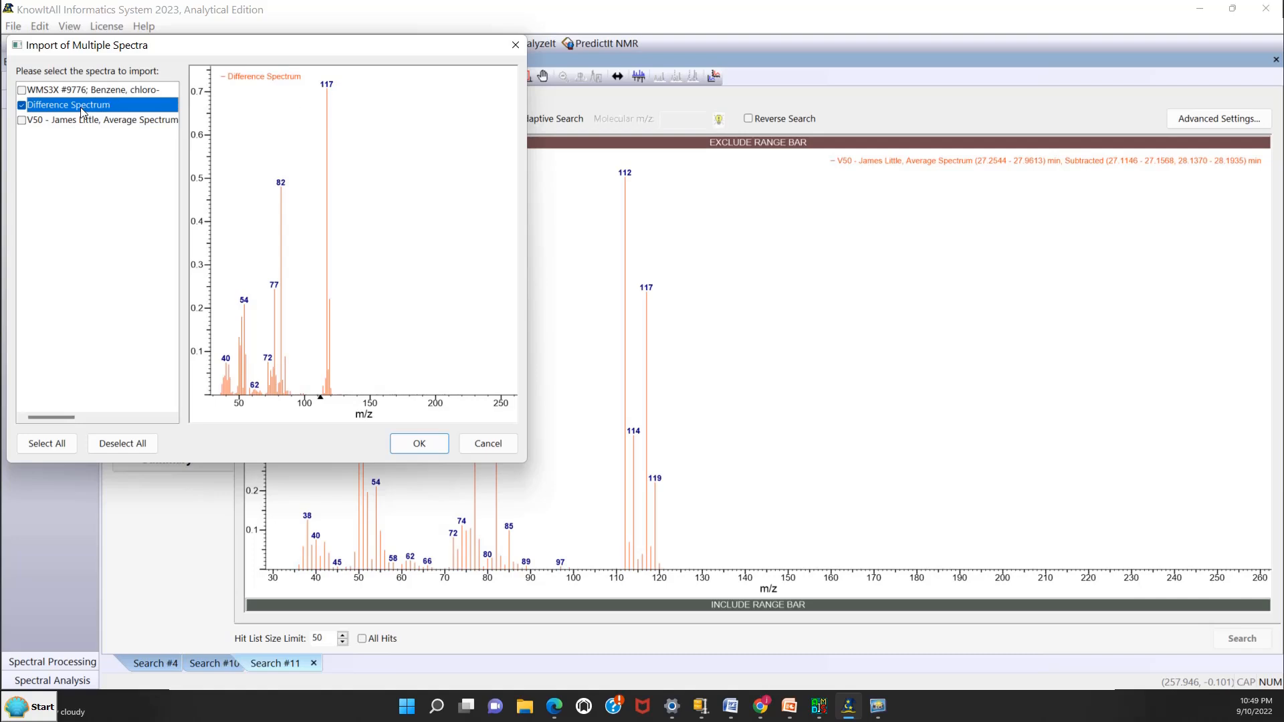
{"action": "left_click", "coordinate": [416, 443]}
- Run a library search on the difference spectrum with the Structure category excluded, and select the first hit
{"action": "left_click", "coordinate": [139, 206]}
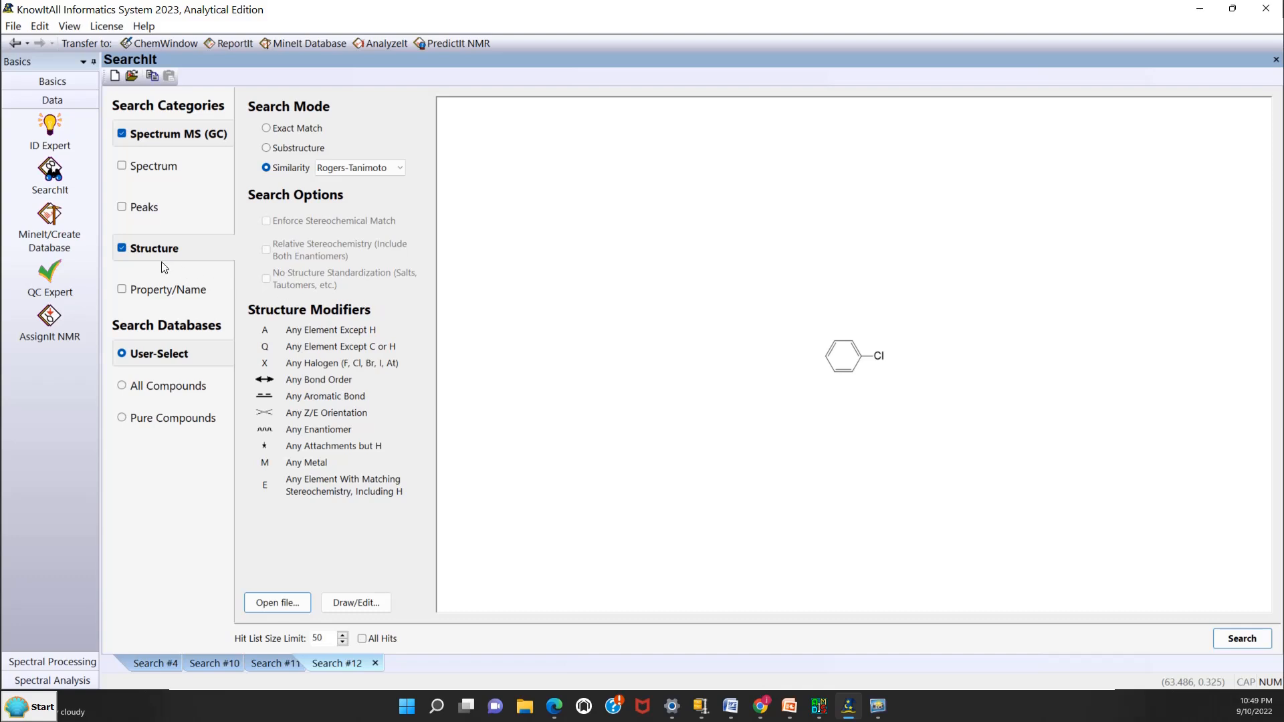
{"action": "left_click", "coordinate": [121, 250]}
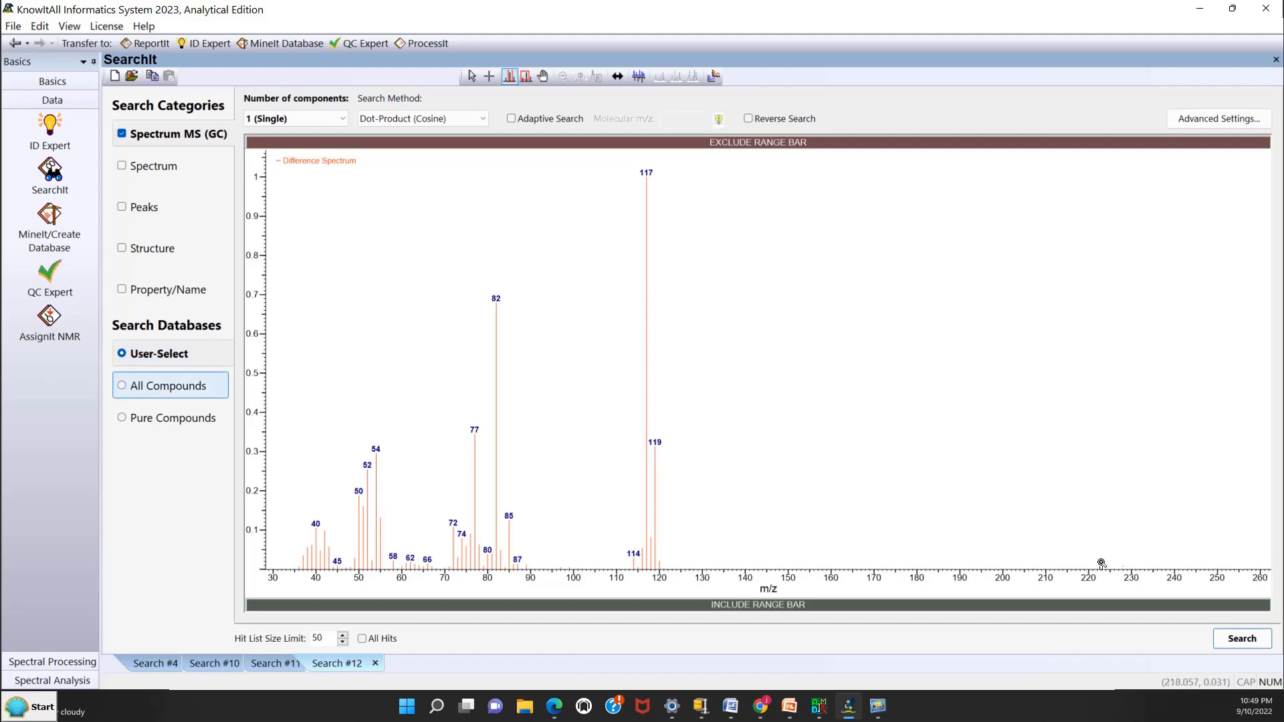
{"action": "left_click", "coordinate": [1240, 635]}
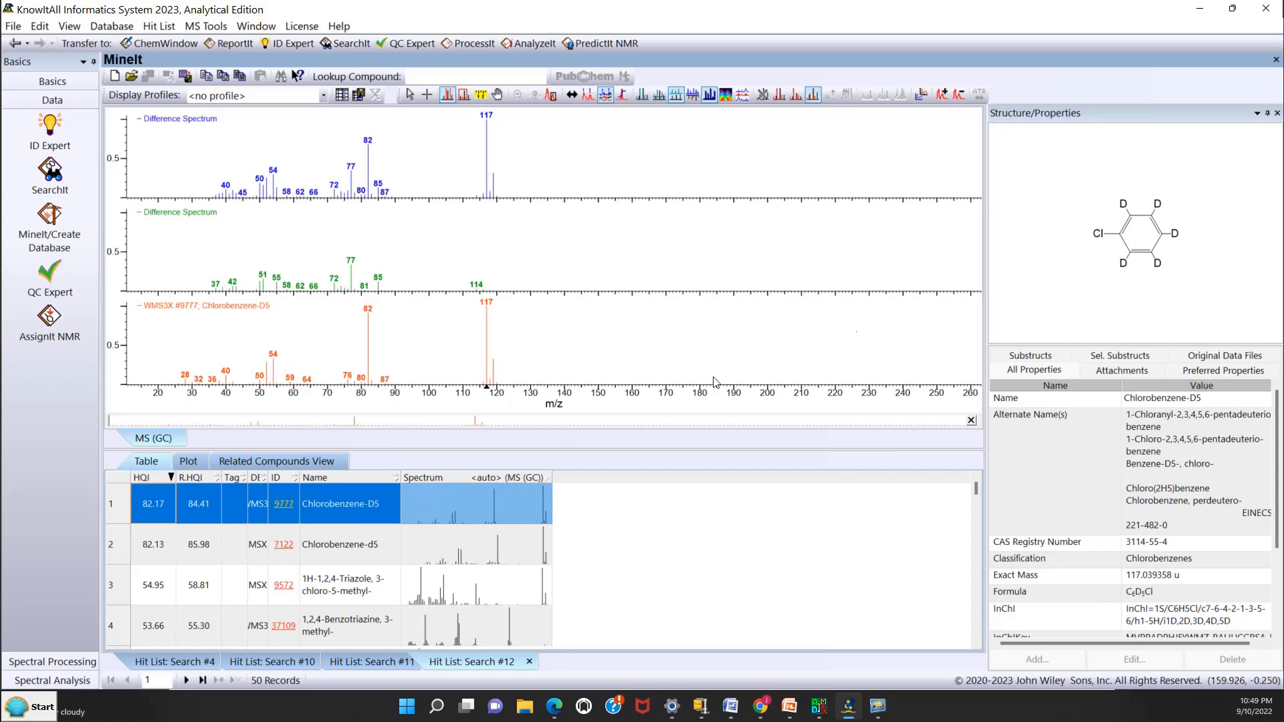
{"action": "left_click", "coordinate": [166, 511]}
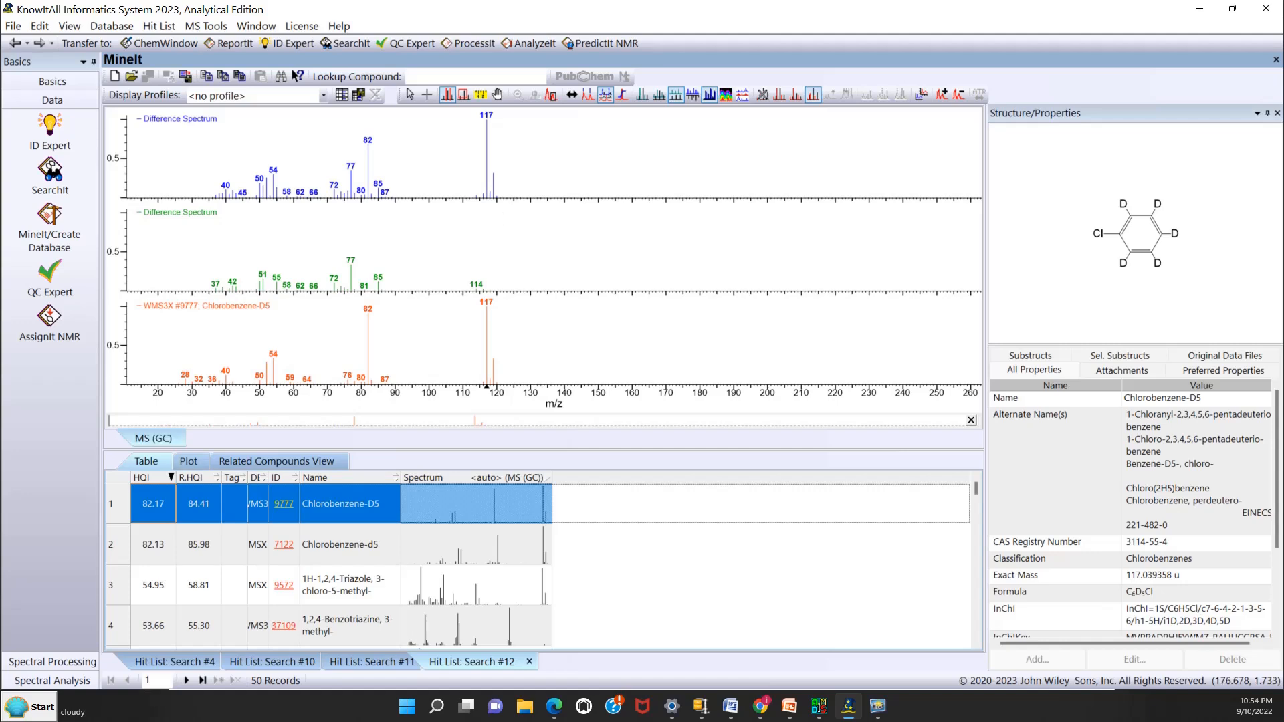
- Return to ProcessIt and transfer the 27.6 min peak's background-subtracted average spectrum to a new SearchIt search
{"action": "left_click", "coordinate": [28, 44]}
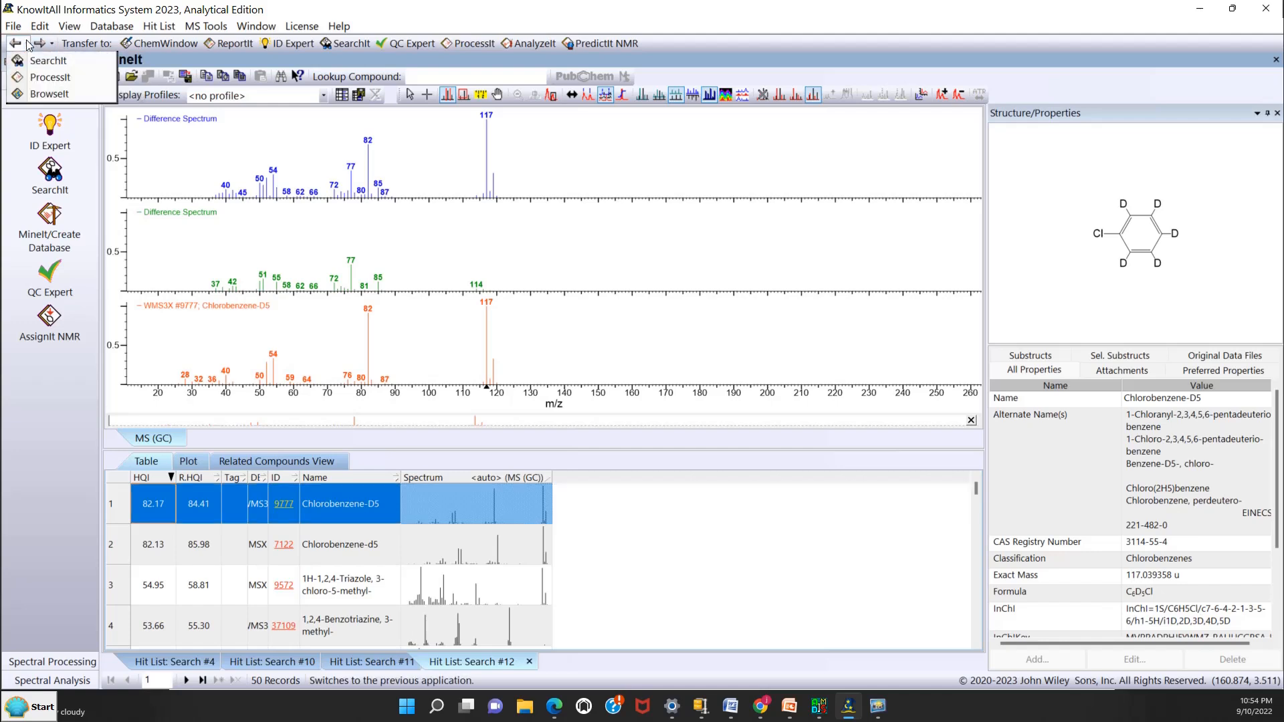
{"action": "left_click", "coordinate": [46, 77]}
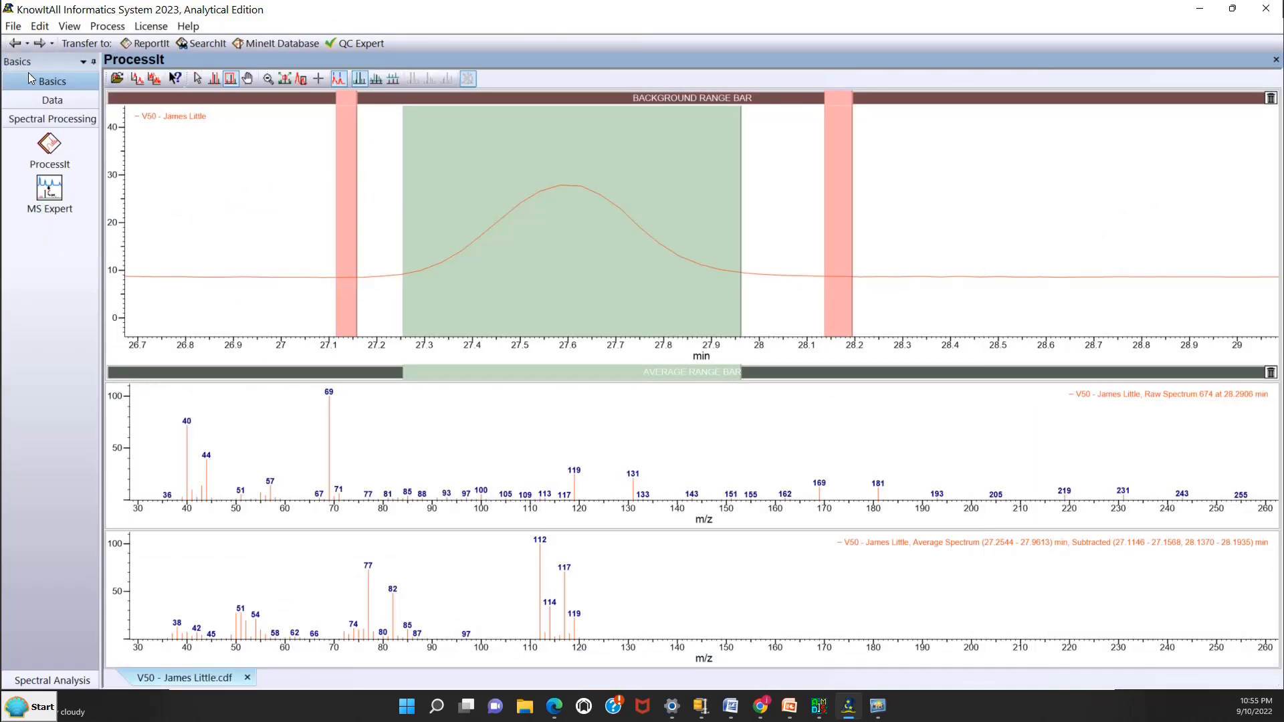
{"action": "left_click", "coordinate": [195, 43]}
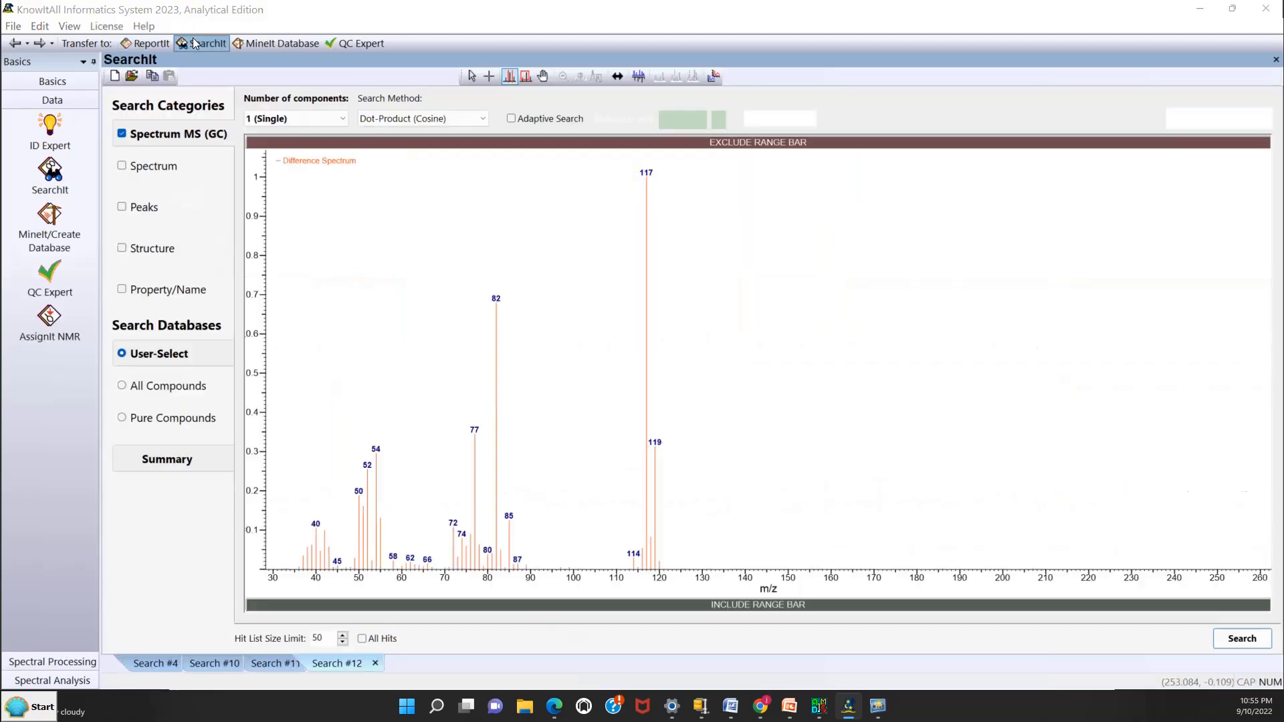
{"action": "left_click", "coordinate": [125, 208]}
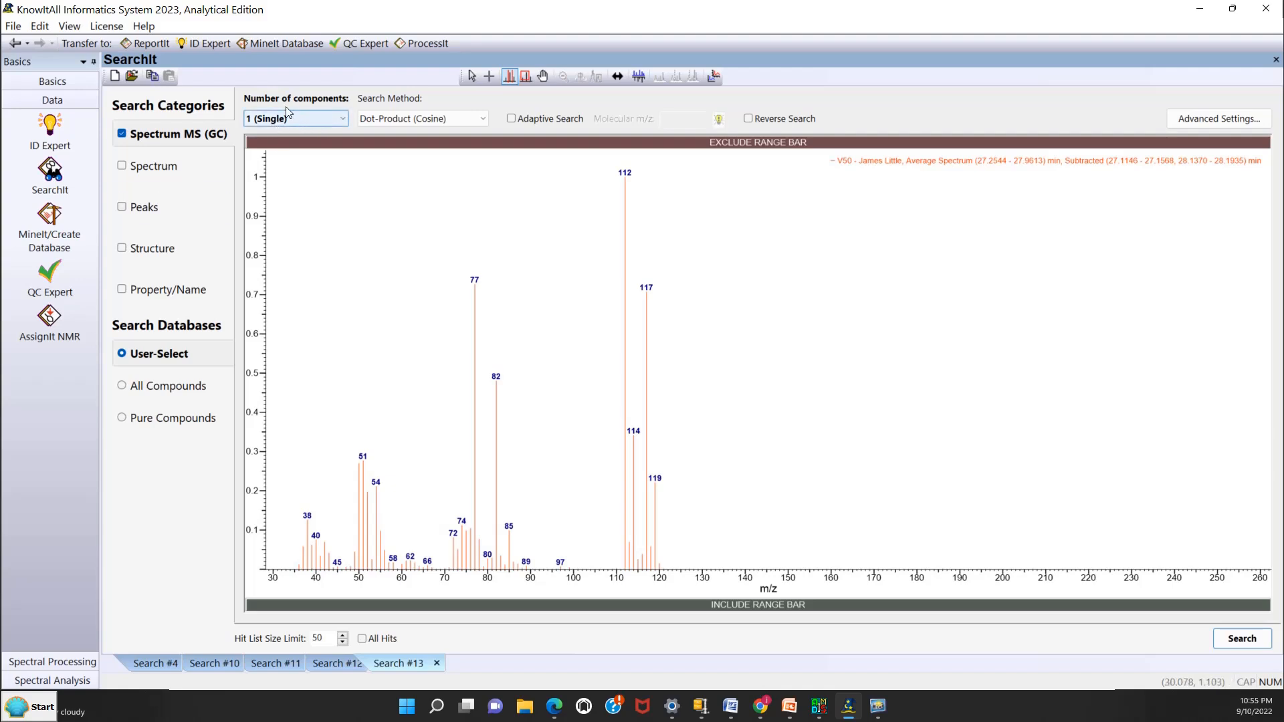
- Set the number of components to 2 (Mixture) and run the library search on the transferred spectrum
{"action": "left_click", "coordinate": [343, 121]}
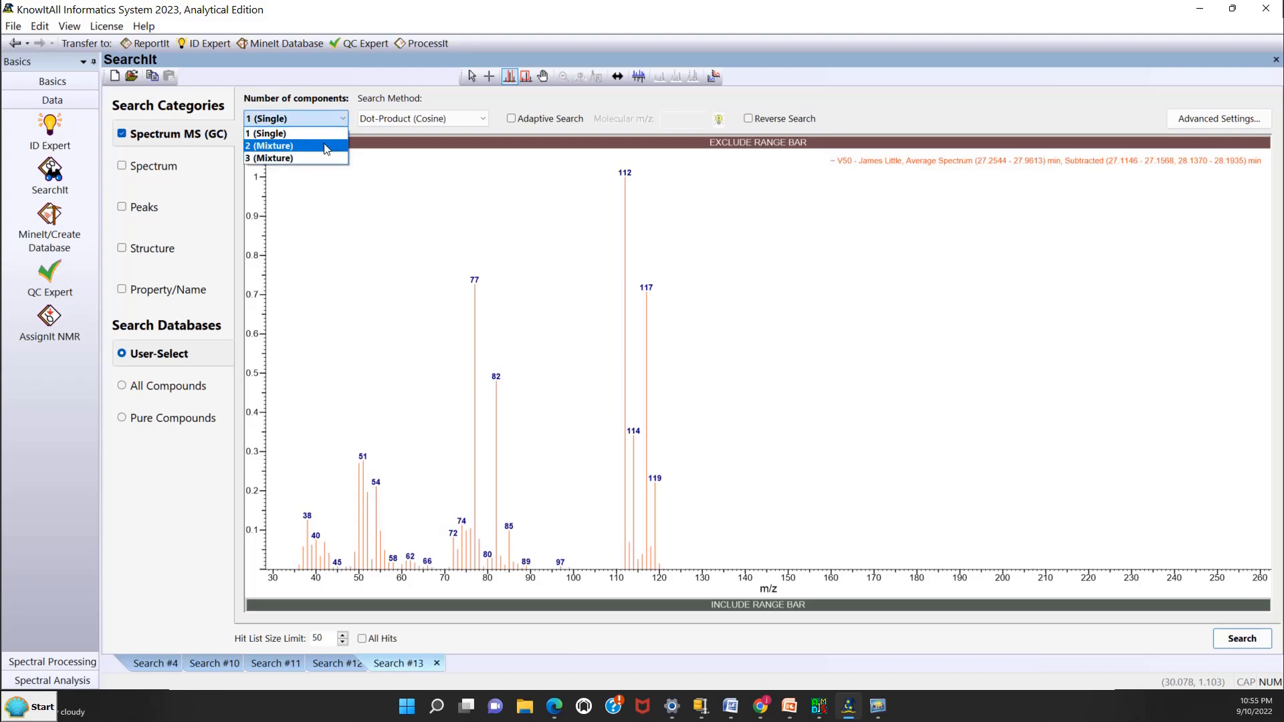
{"action": "left_click", "coordinate": [326, 147]}
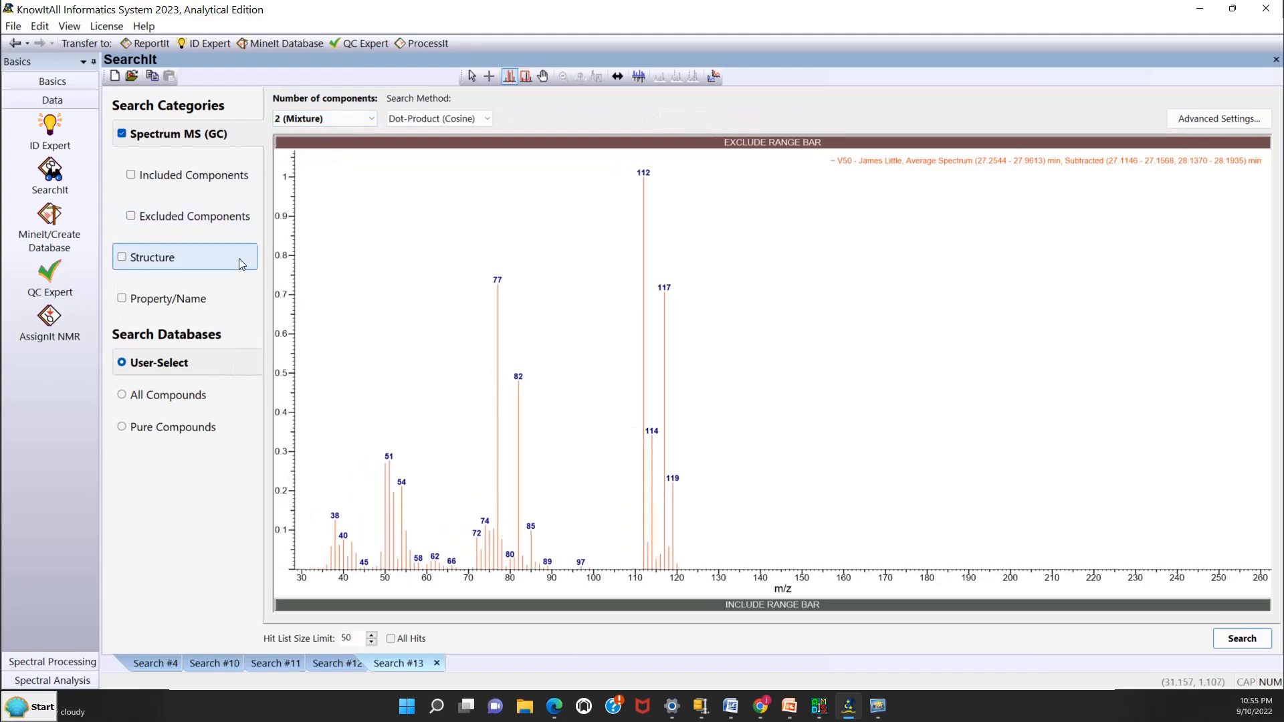
{"action": "left_click", "coordinate": [1242, 638]}
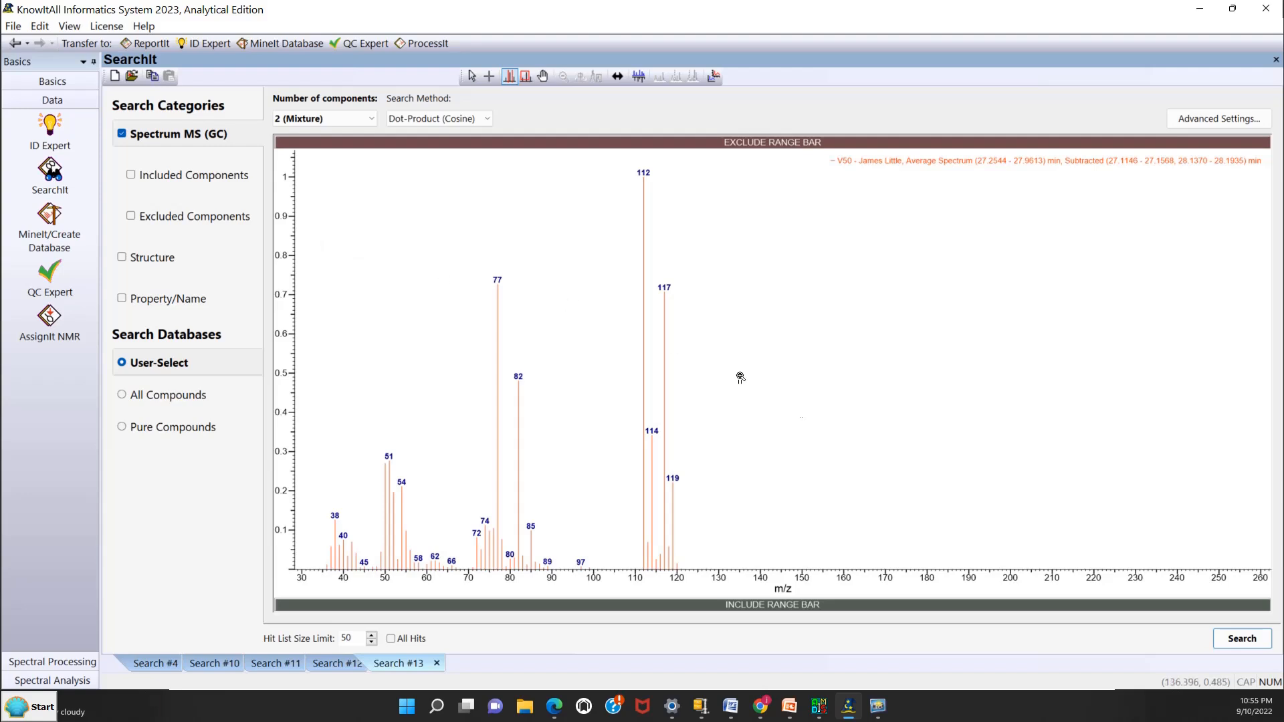
{"action": "left_click", "coordinate": [1243, 640]}
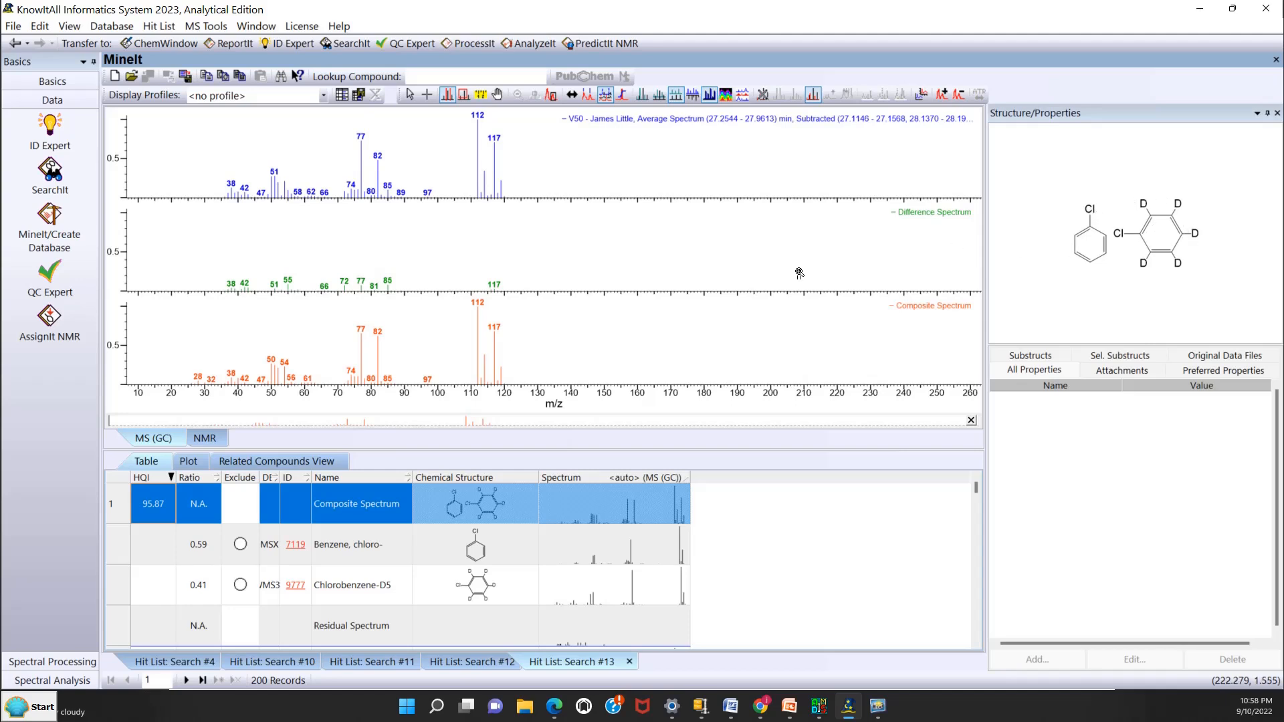
- Compare the query with the top mixture hit's composite spectrum, its two component spectra and its residual spectrum
{"action": "left_click", "coordinate": [156, 515]}
{"action": "left_click", "coordinate": [154, 514]}
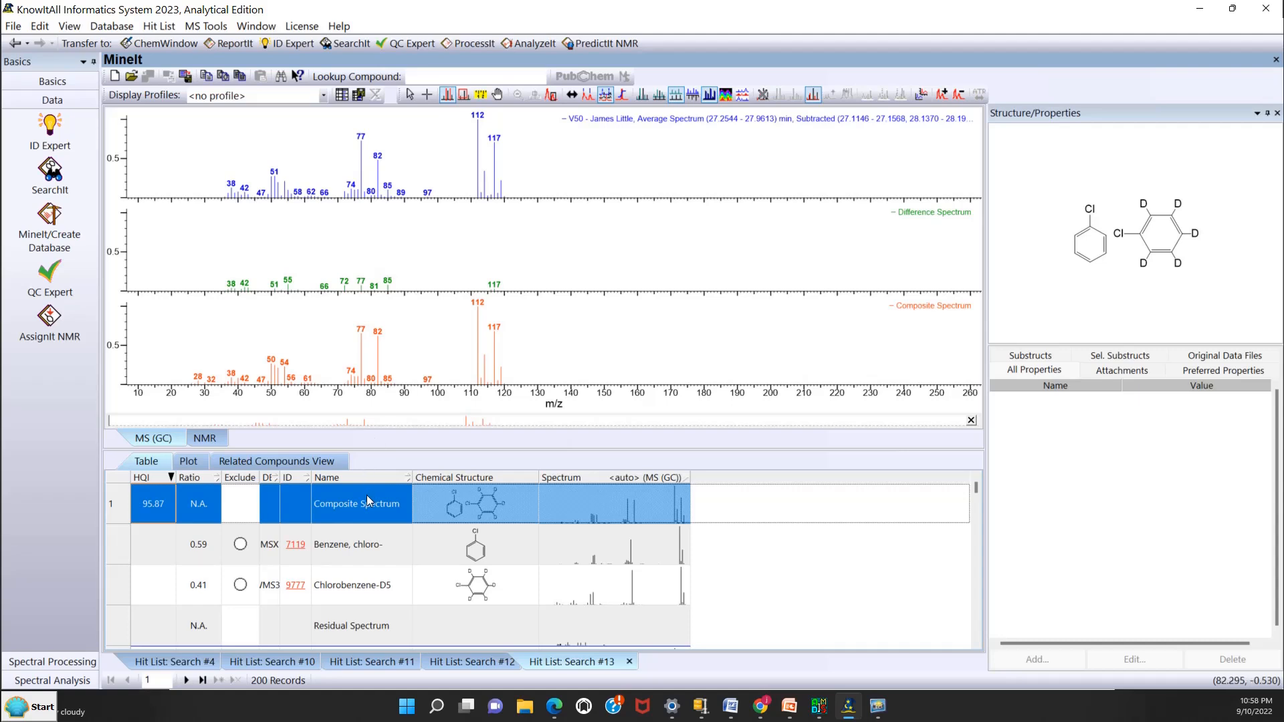
{"action": "left_click", "coordinate": [346, 548]}
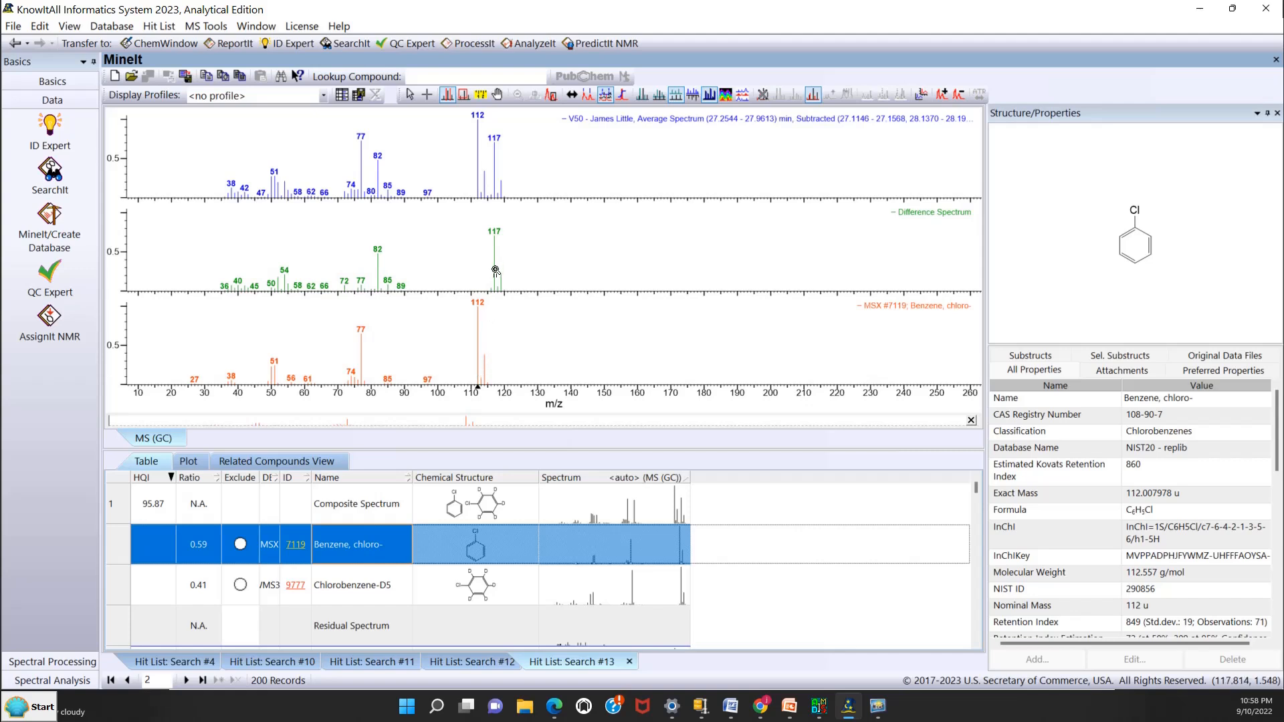
{"action": "left_click", "coordinate": [148, 589]}
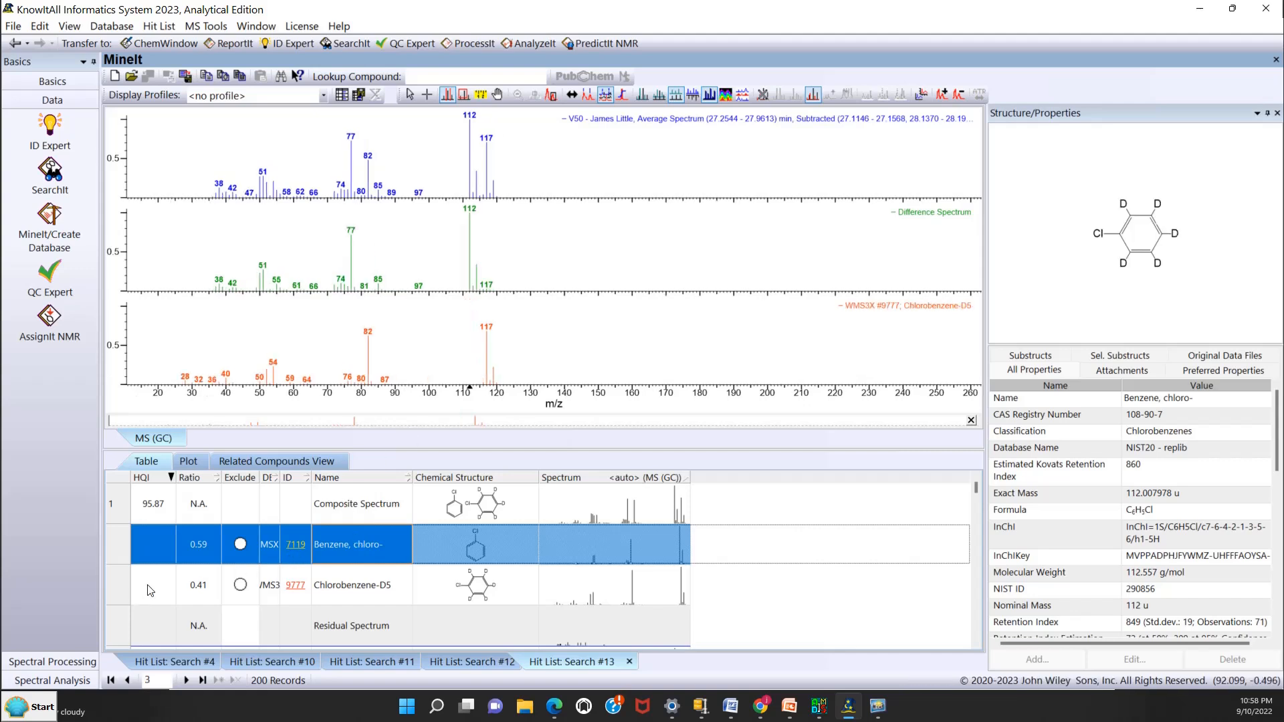
{"action": "scroll", "coordinate": [146, 587], "scroll_direction": "down", "scroll_amount": 1}
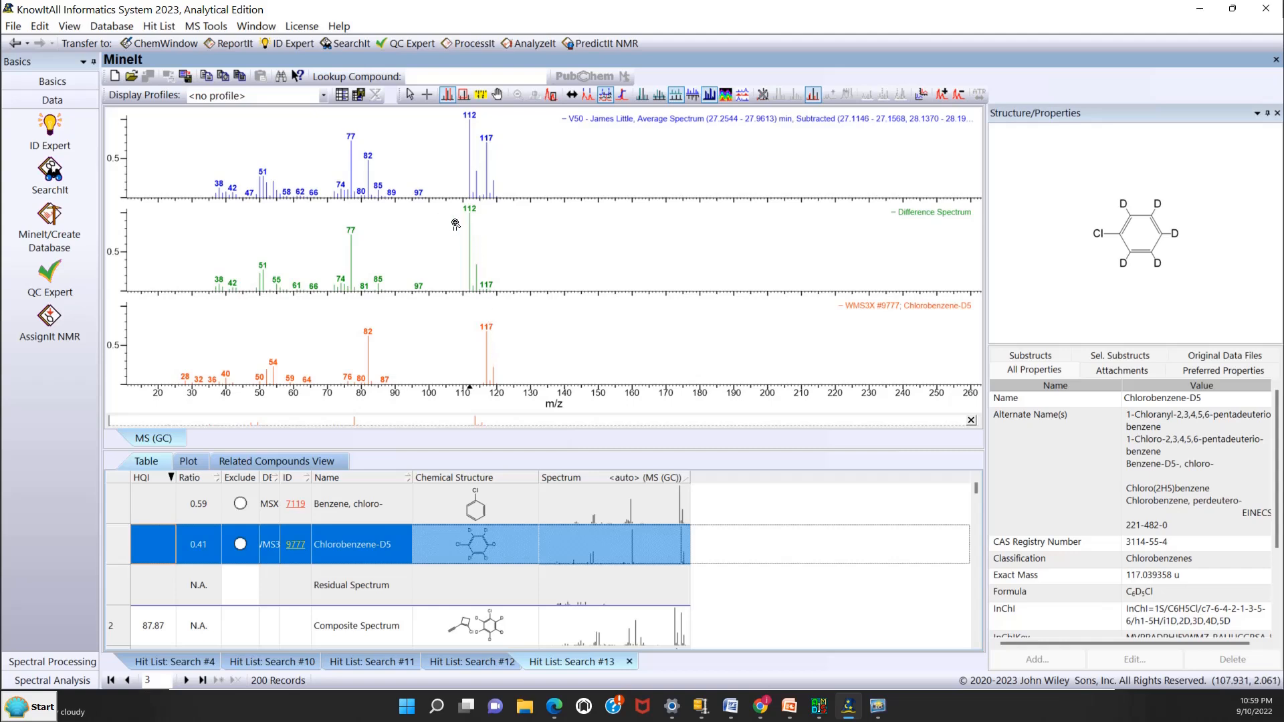
{"action": "left_click", "coordinate": [347, 589]}
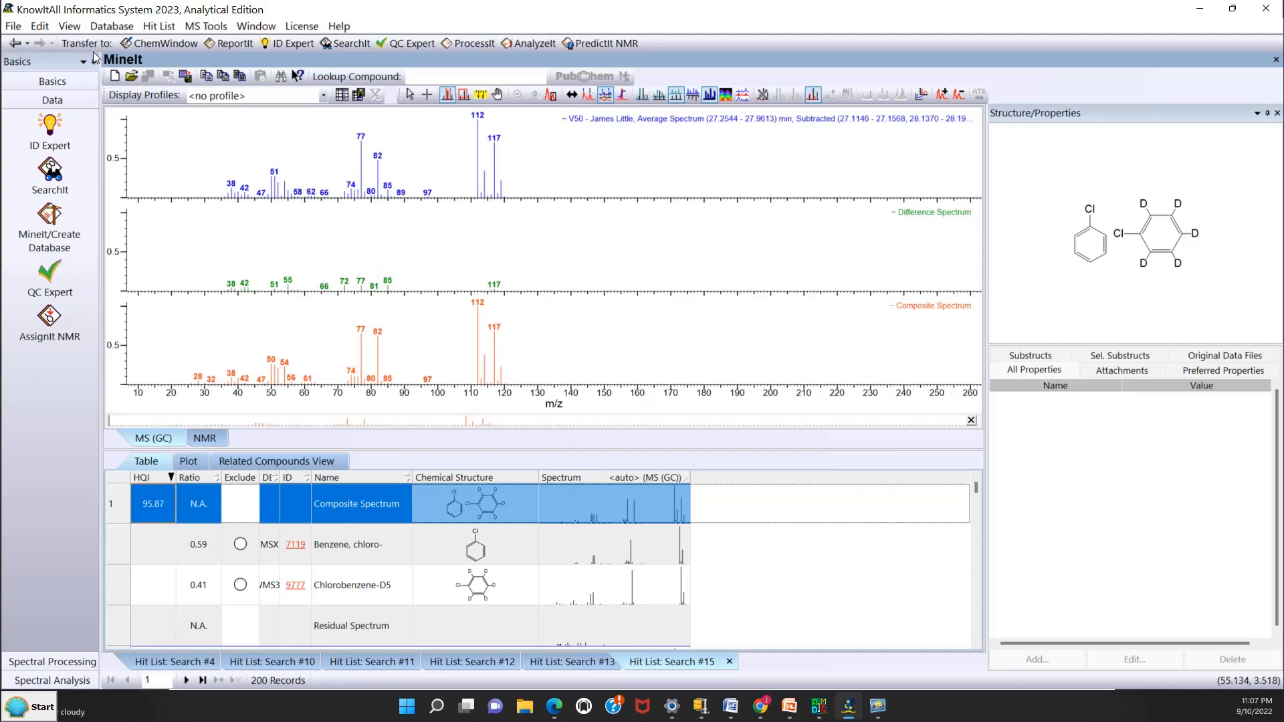
- Return to ProcessIt and transfer the 27.6 min peak's averaged spectrum to SearchIt as a new search
{"action": "left_click", "coordinate": [27, 44]}
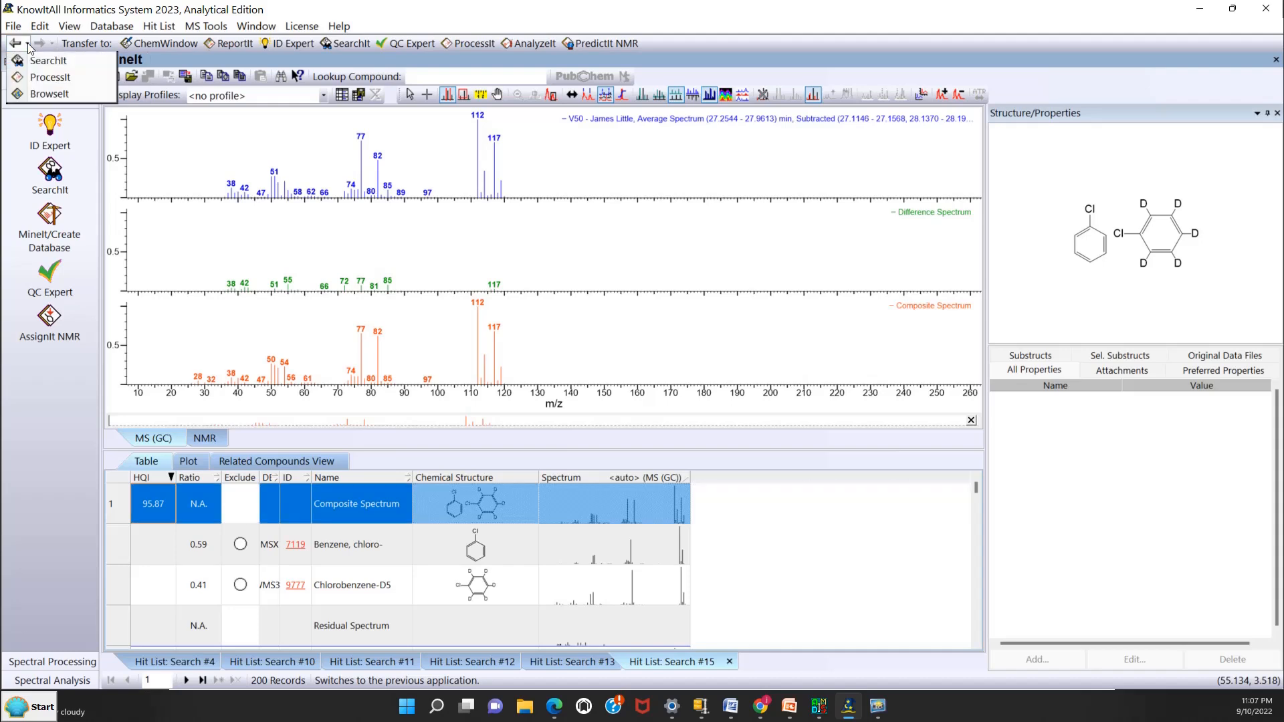
{"action": "left_click", "coordinate": [39, 77]}
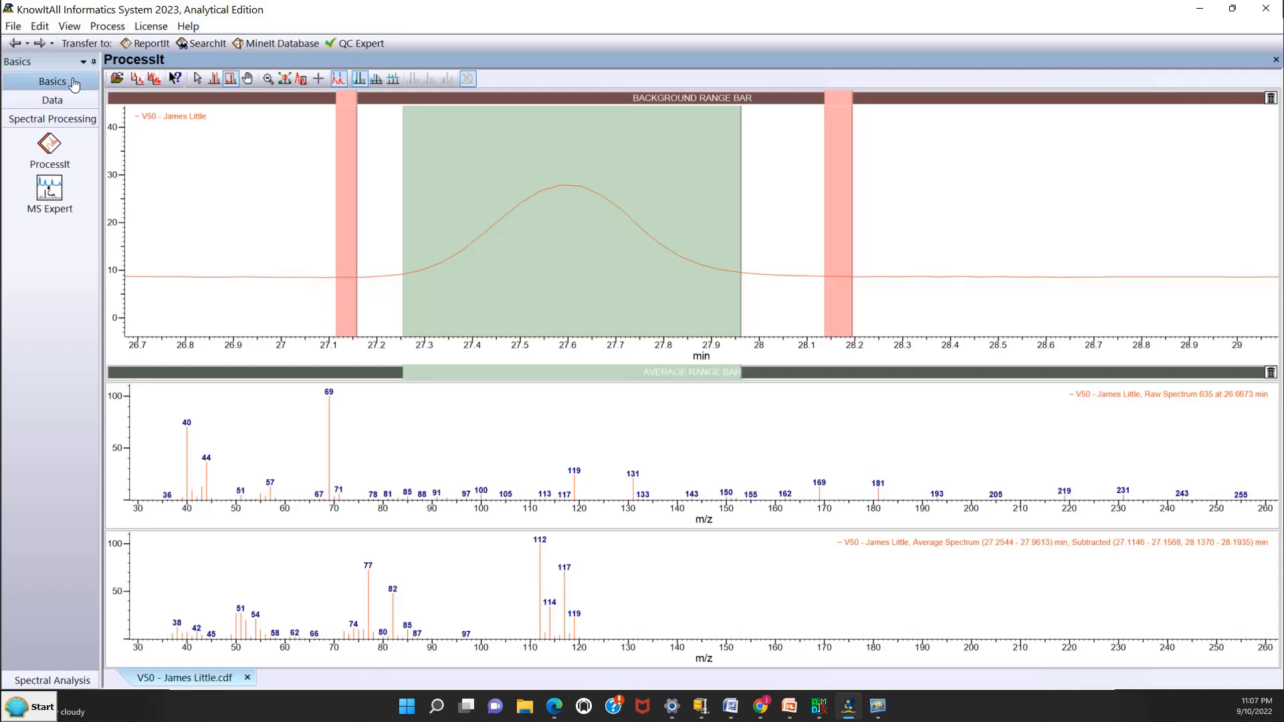
{"action": "left_click", "coordinate": [560, 179]}
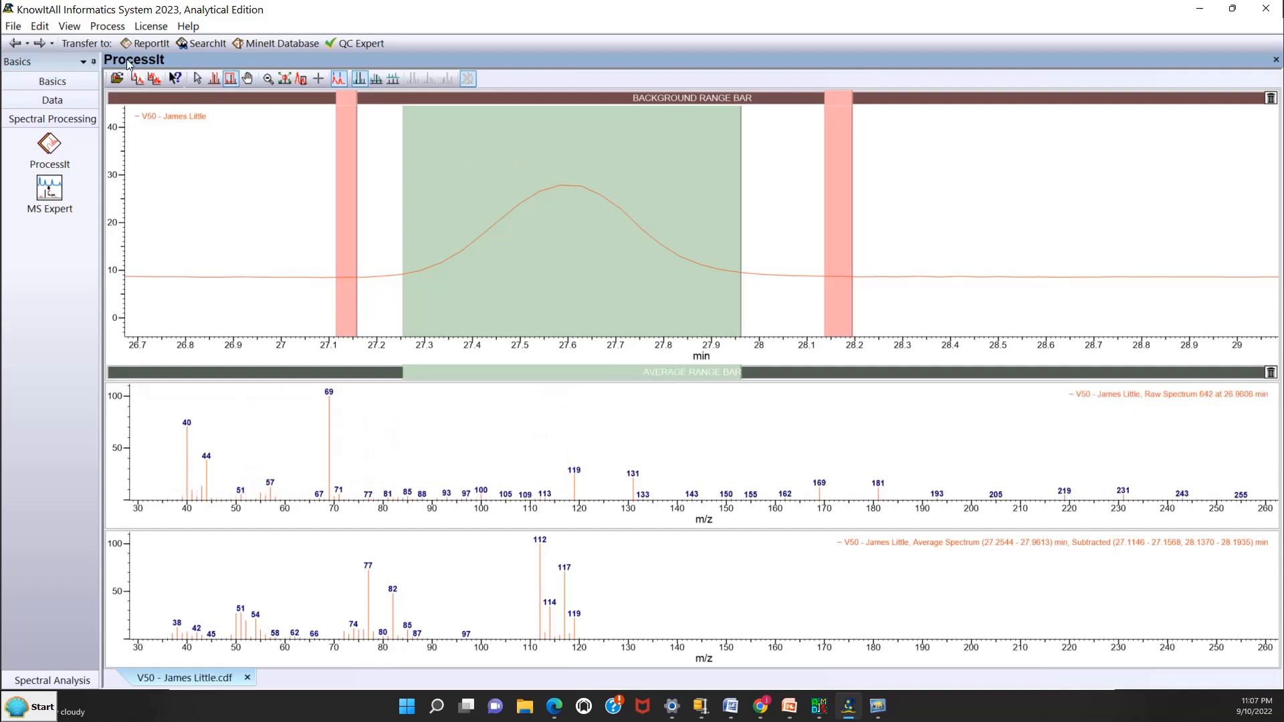
{"action": "left_click", "coordinate": [203, 43]}
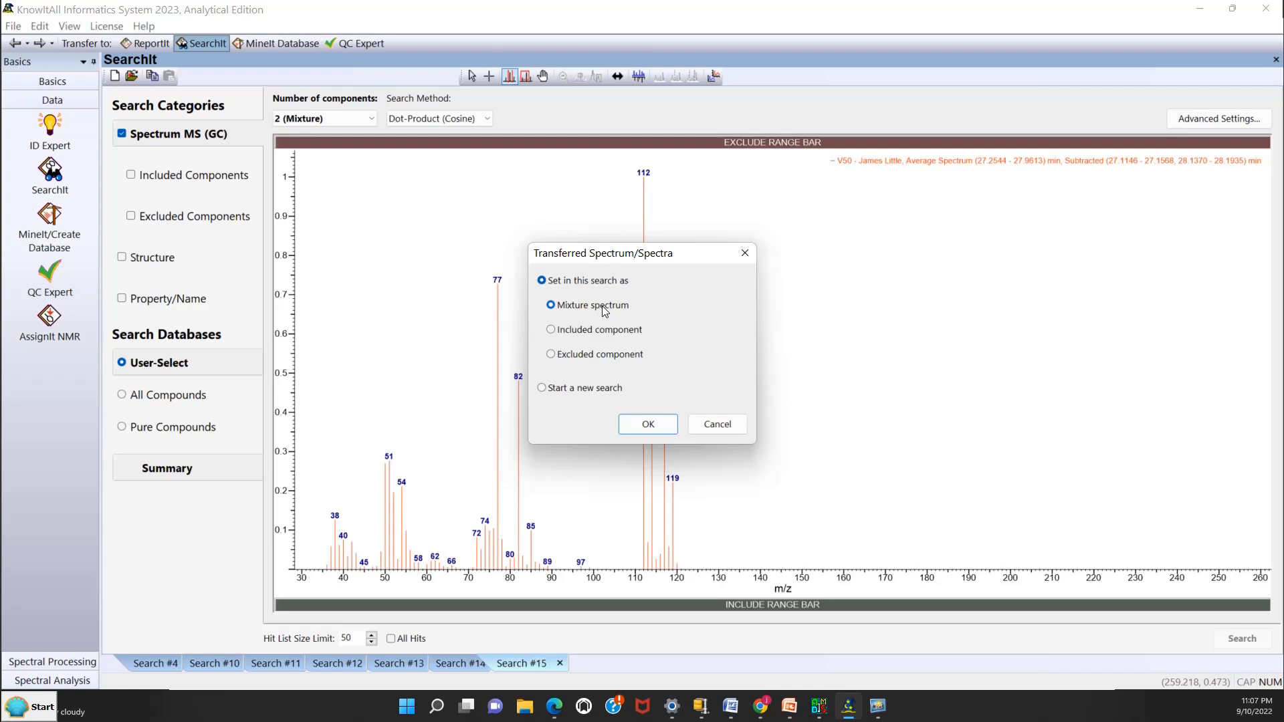
{"action": "left_click", "coordinate": [543, 388]}
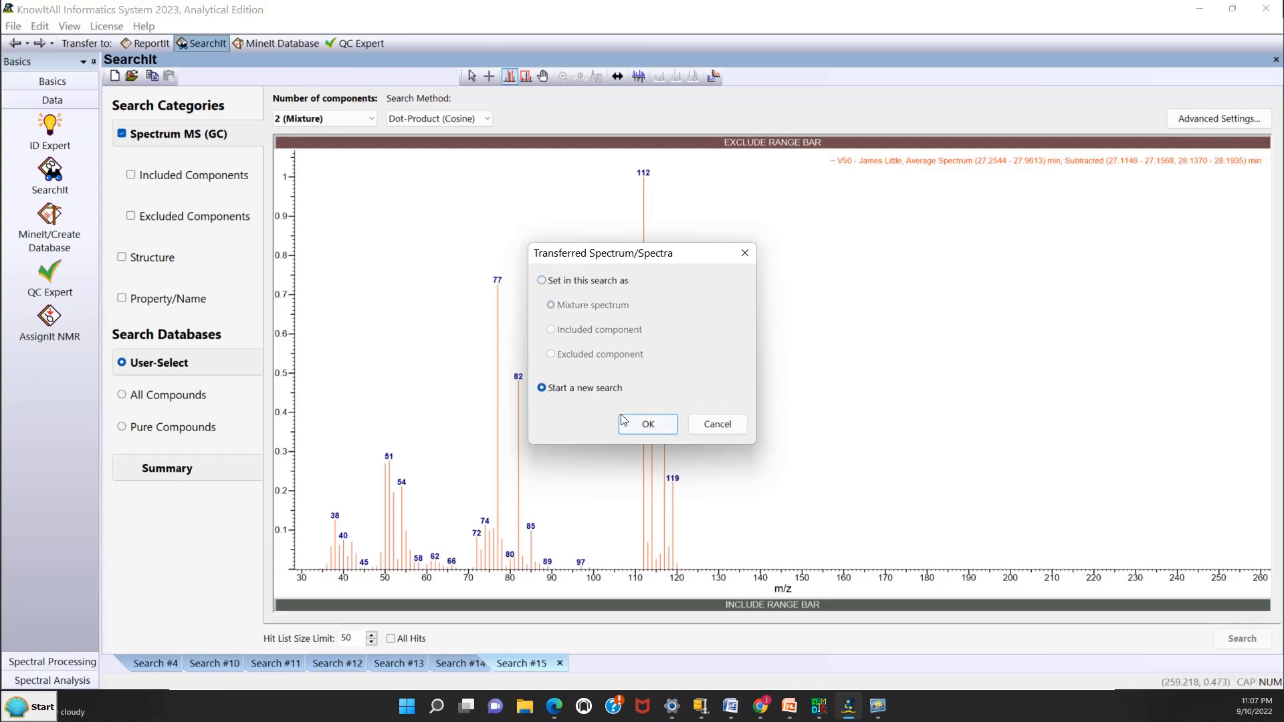
{"action": "left_click", "coordinate": [642, 425]}
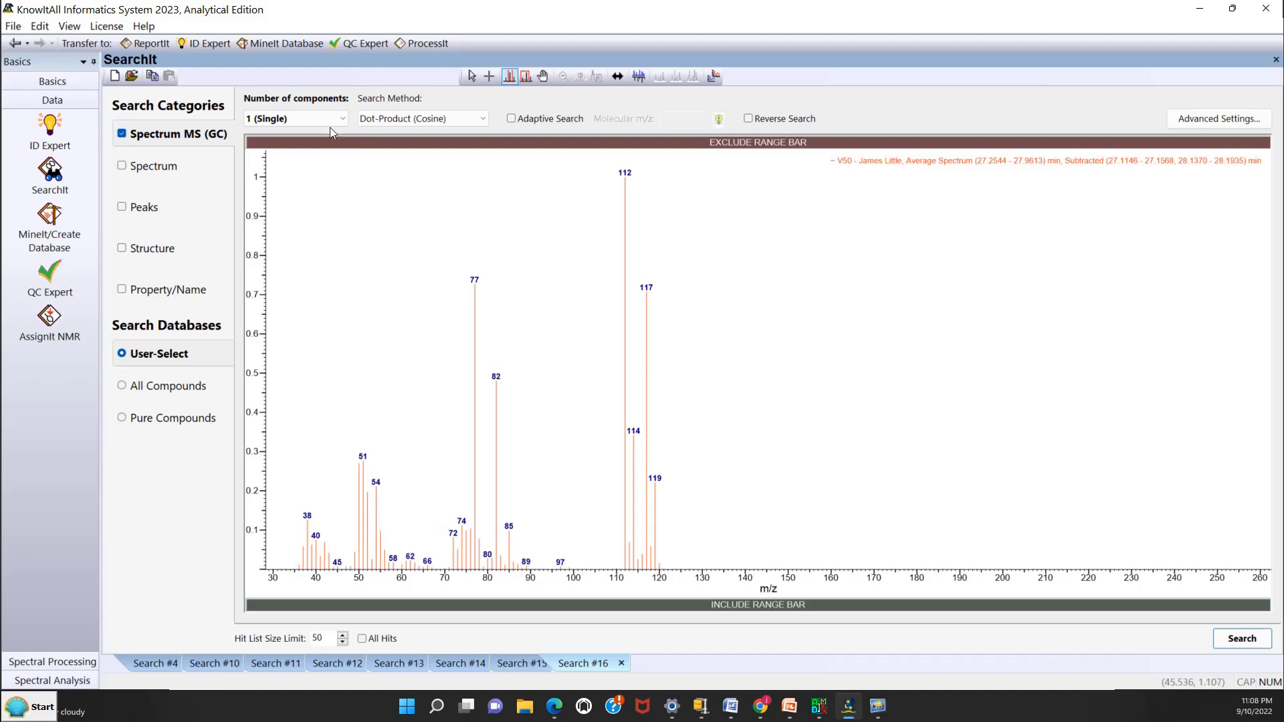
- Run a single-component library search on the averaged spectrum with Reverse Search enabled
{"action": "left_click", "coordinate": [289, 118]}
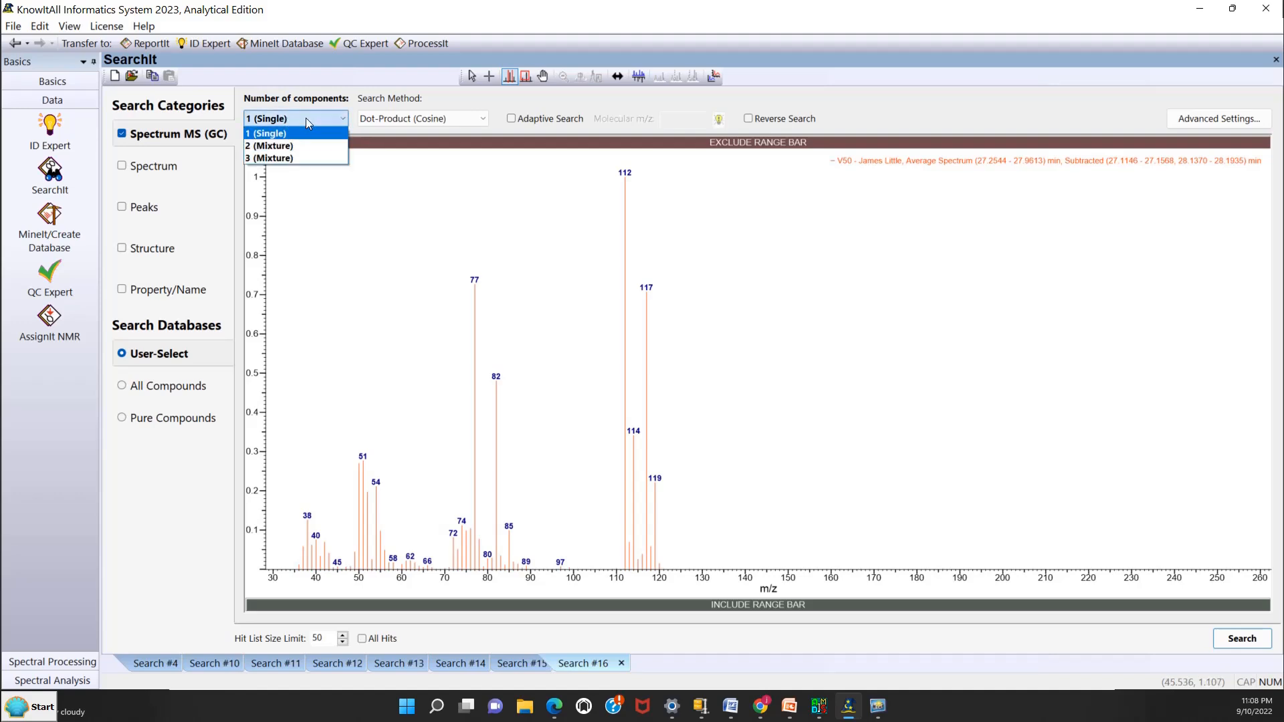
{"action": "left_click", "coordinate": [306, 118]}
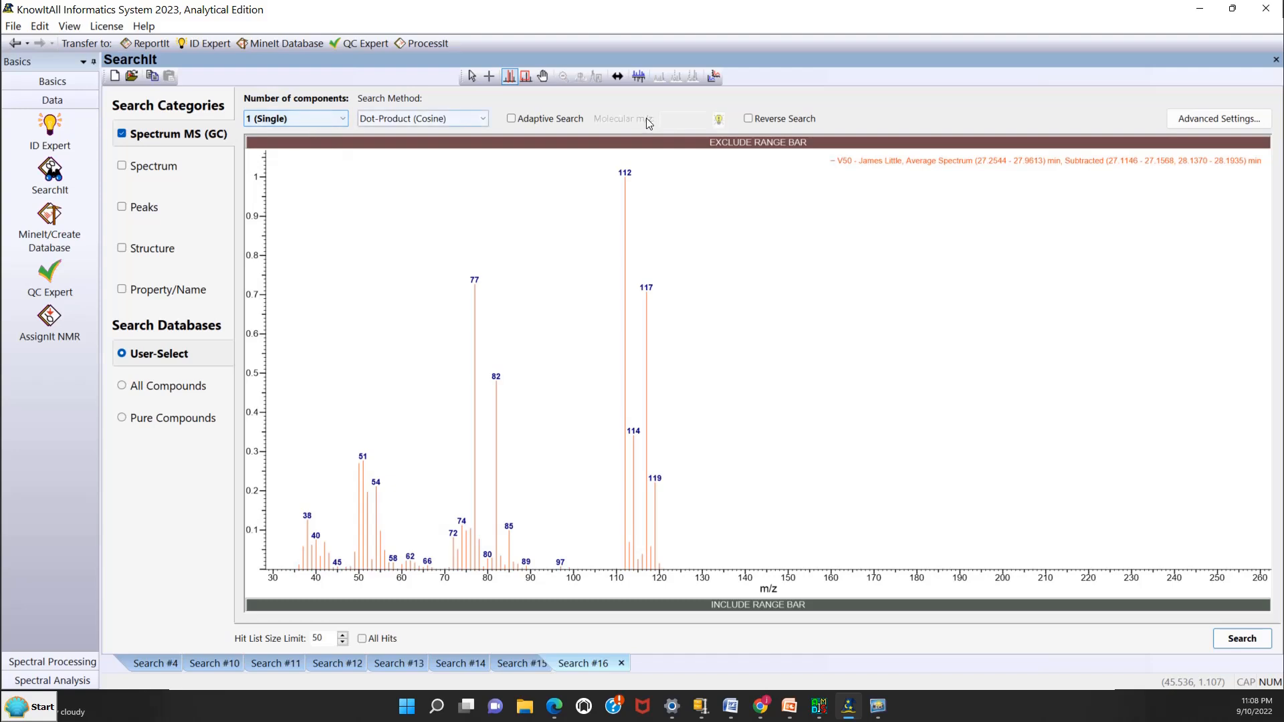
{"action": "left_click", "coordinate": [750, 119]}
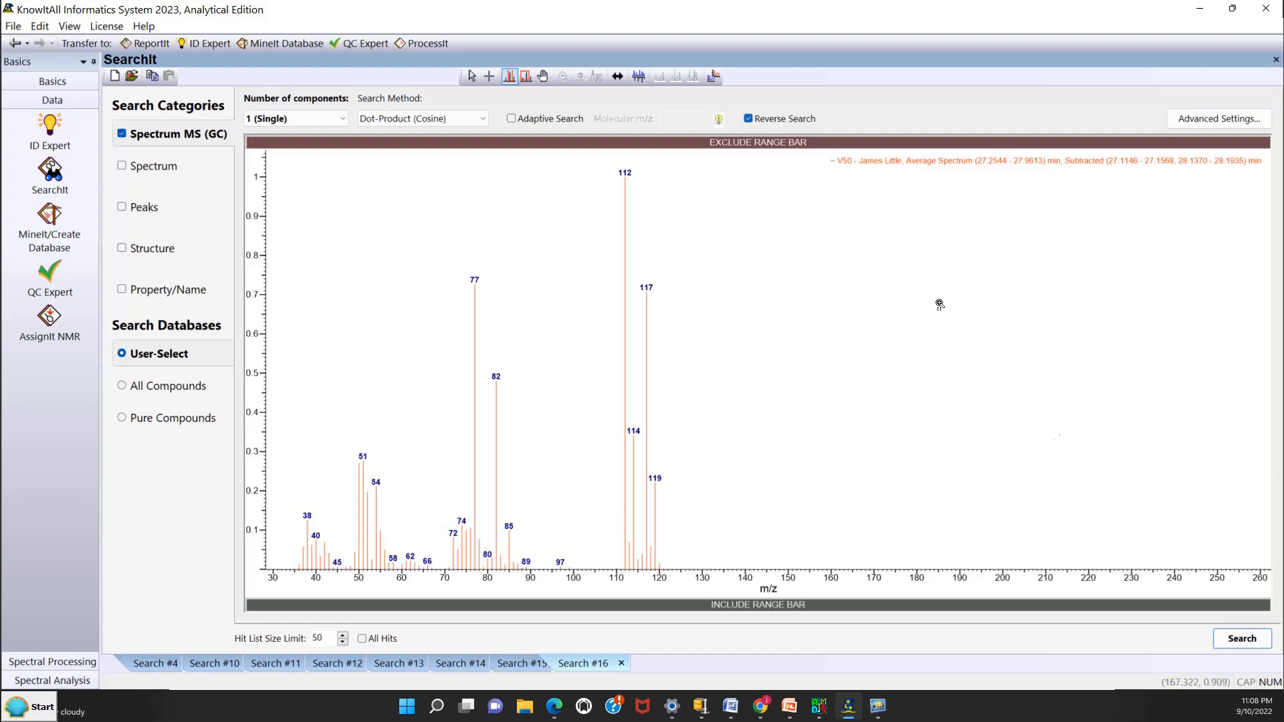
{"action": "left_click", "coordinate": [1242, 639]}
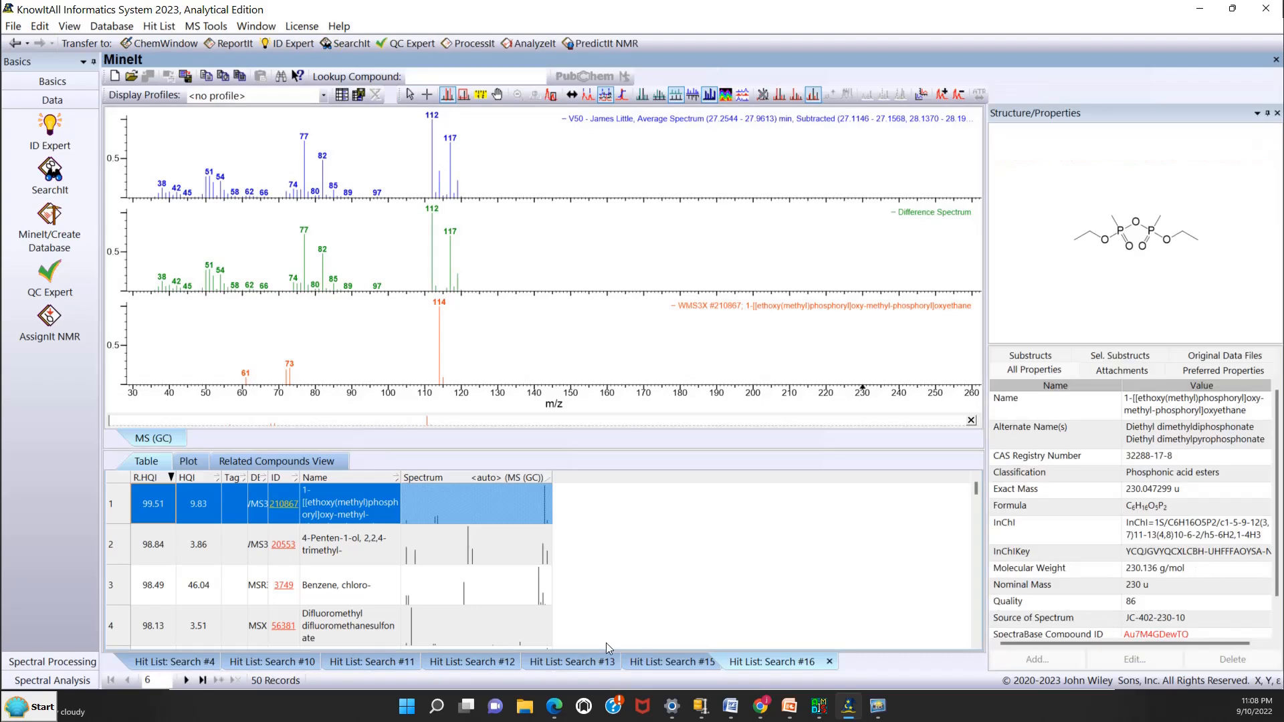
- Compare the query spectrum head-to-tail with the first hit of the reverse search
{"action": "left_click", "coordinate": [149, 516]}
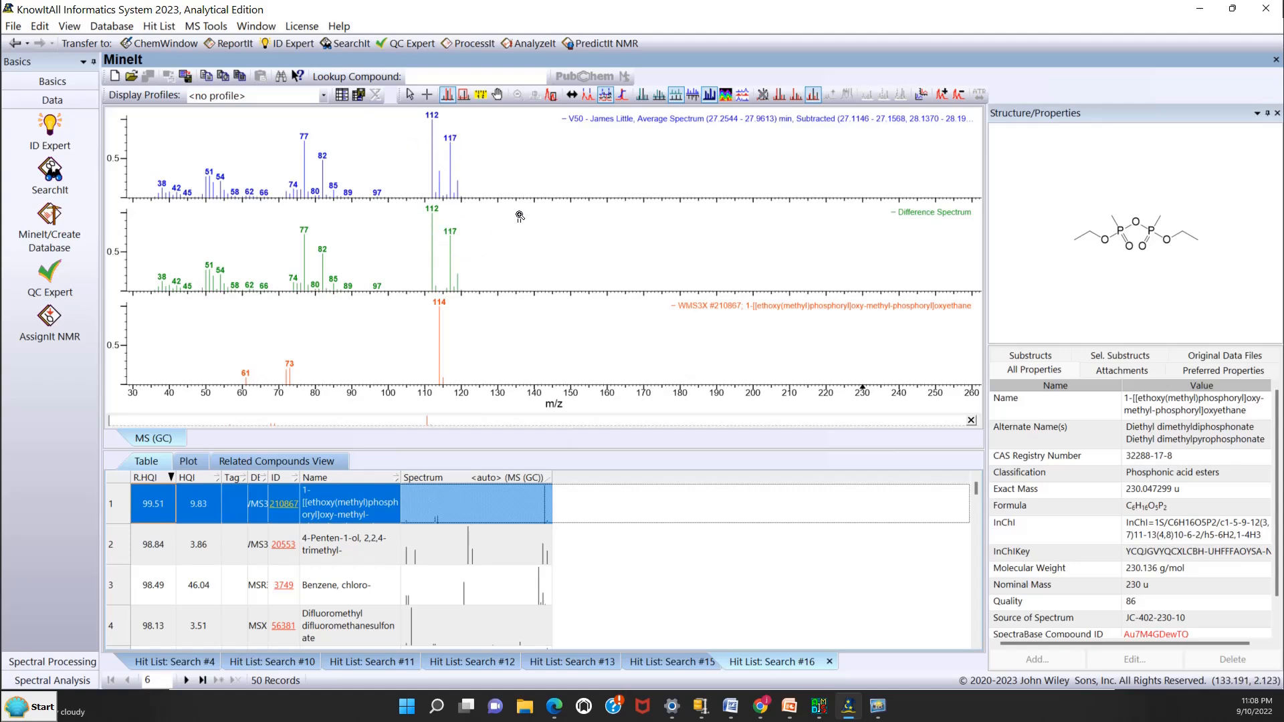
{"action": "left_click", "coordinate": [692, 95]}
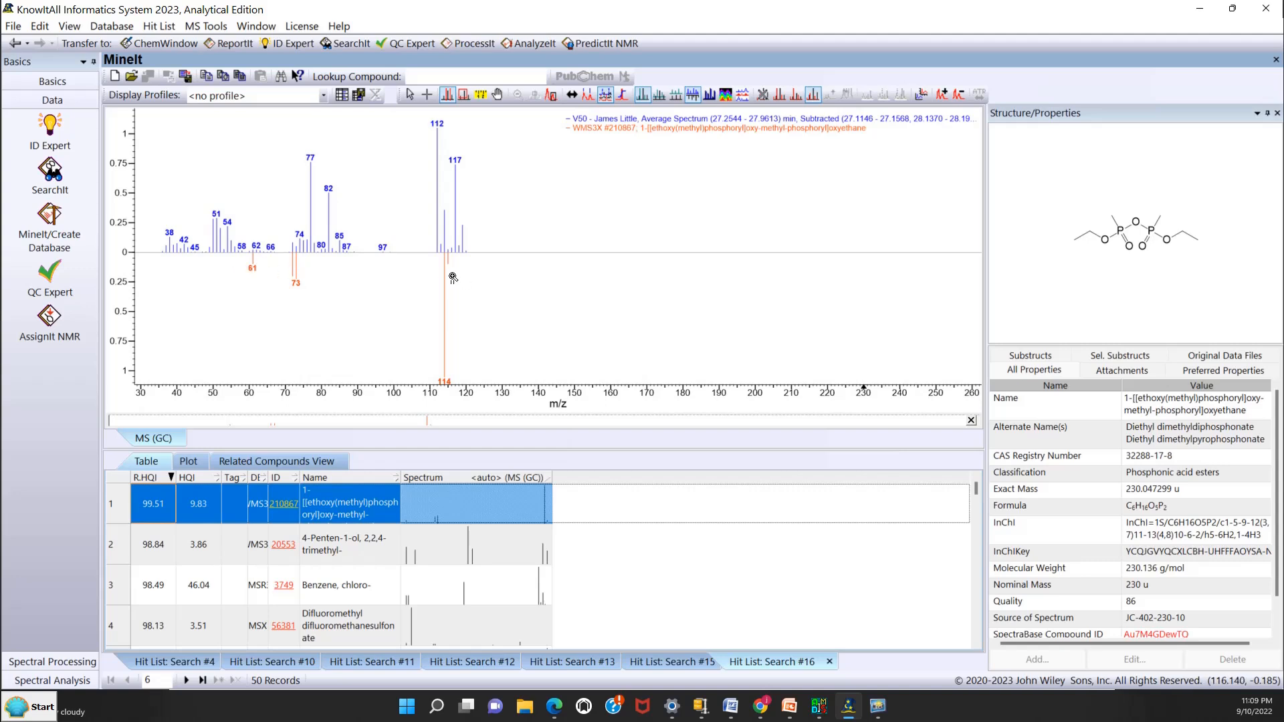
{"action": "left_click", "coordinate": [152, 508]}
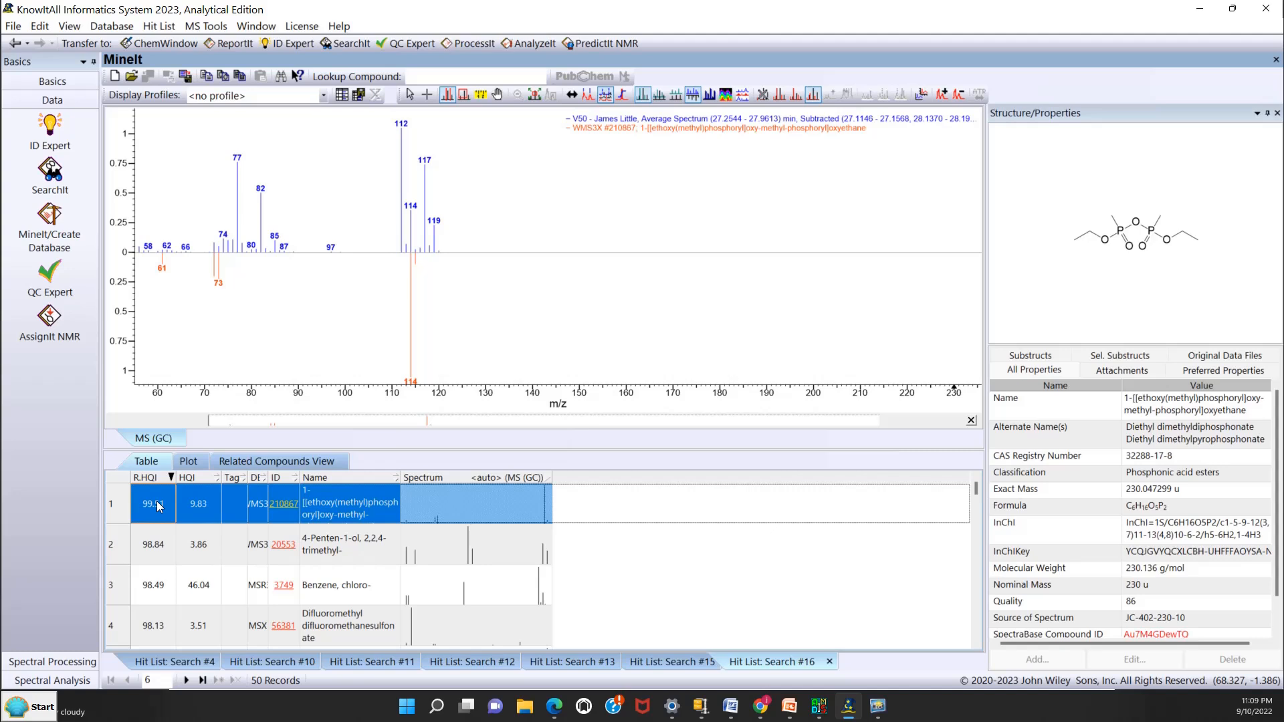
- Examine the reverse search hits down to Benzene, chloro- and display its difference spectrum against the query
{"action": "key", "text": "Down"}
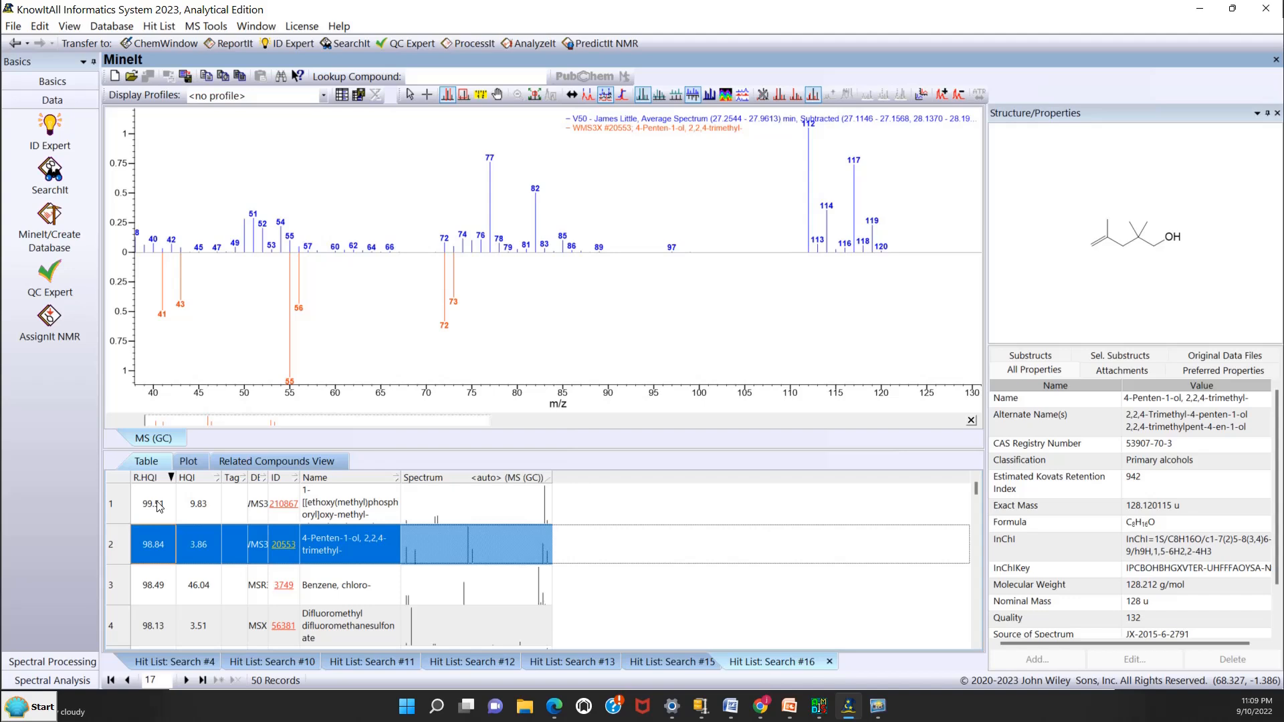
{"action": "key", "text": "Down"}
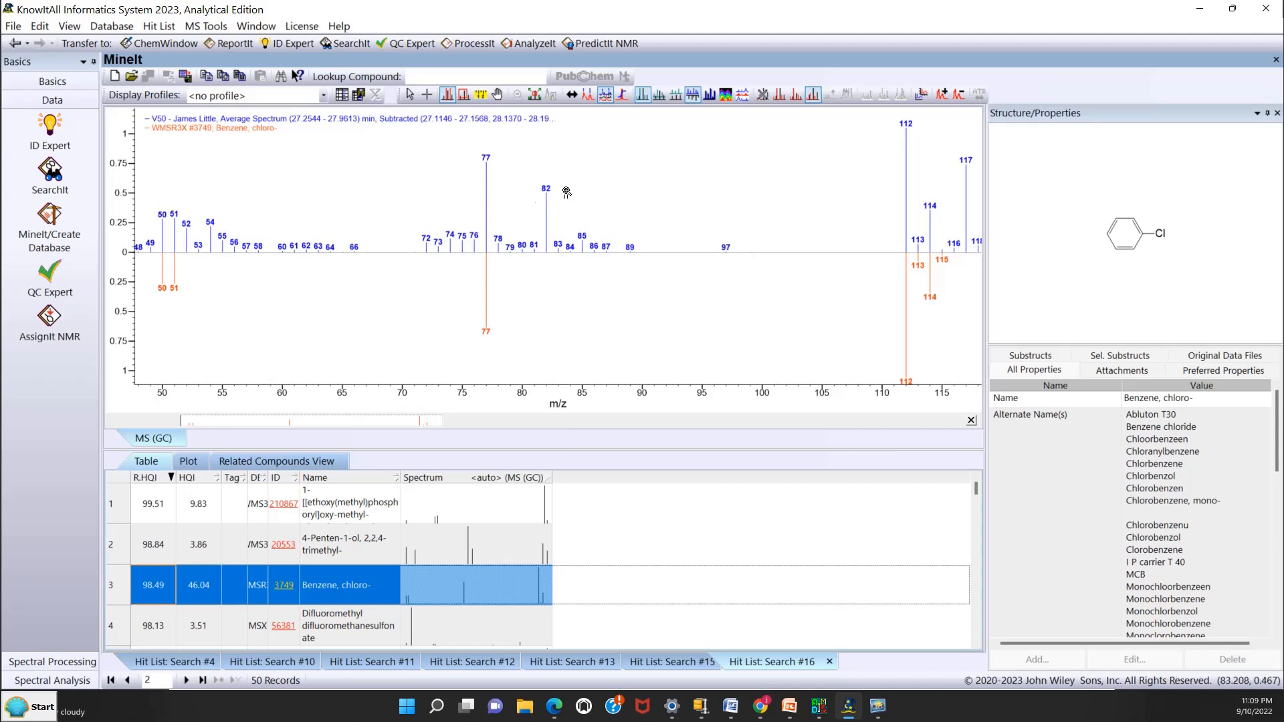
{"action": "left_click", "coordinate": [711, 95]}
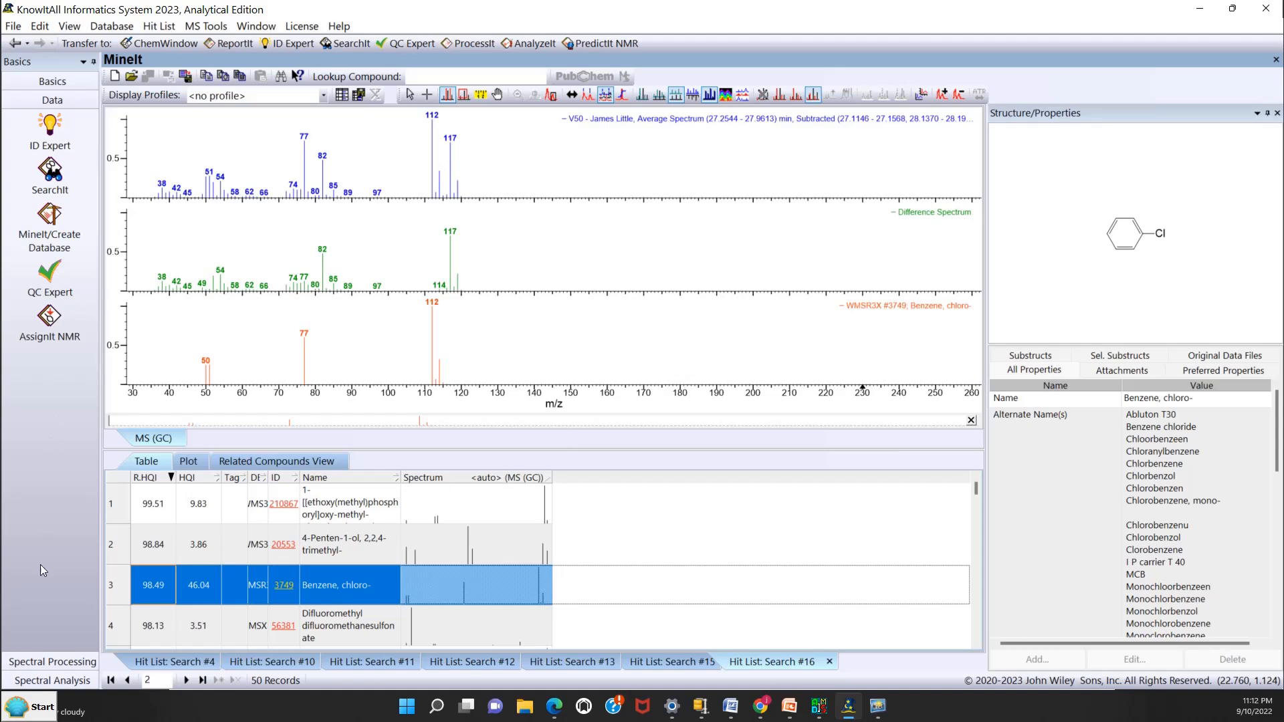
- Open the data file v50.cdf in MS Expert for automatic deconvolution and component identification
{"action": "left_click", "coordinate": [41, 662]}
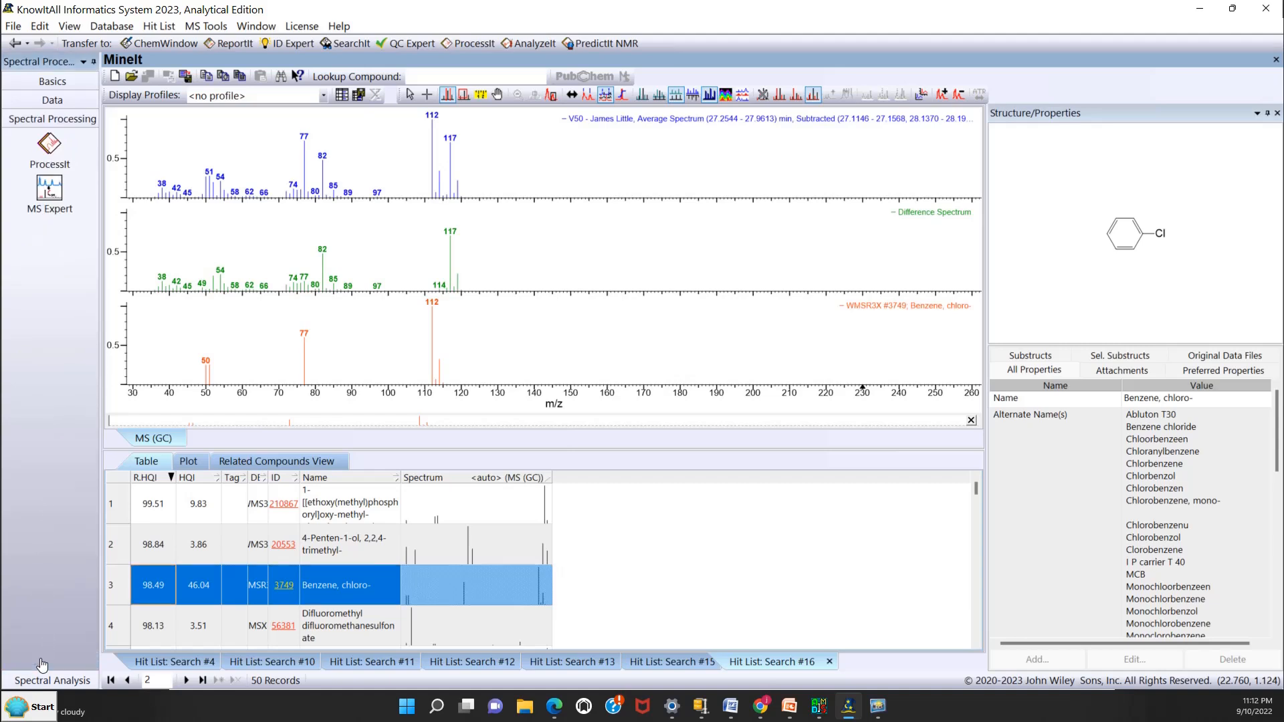
{"action": "left_click", "coordinate": [47, 190]}
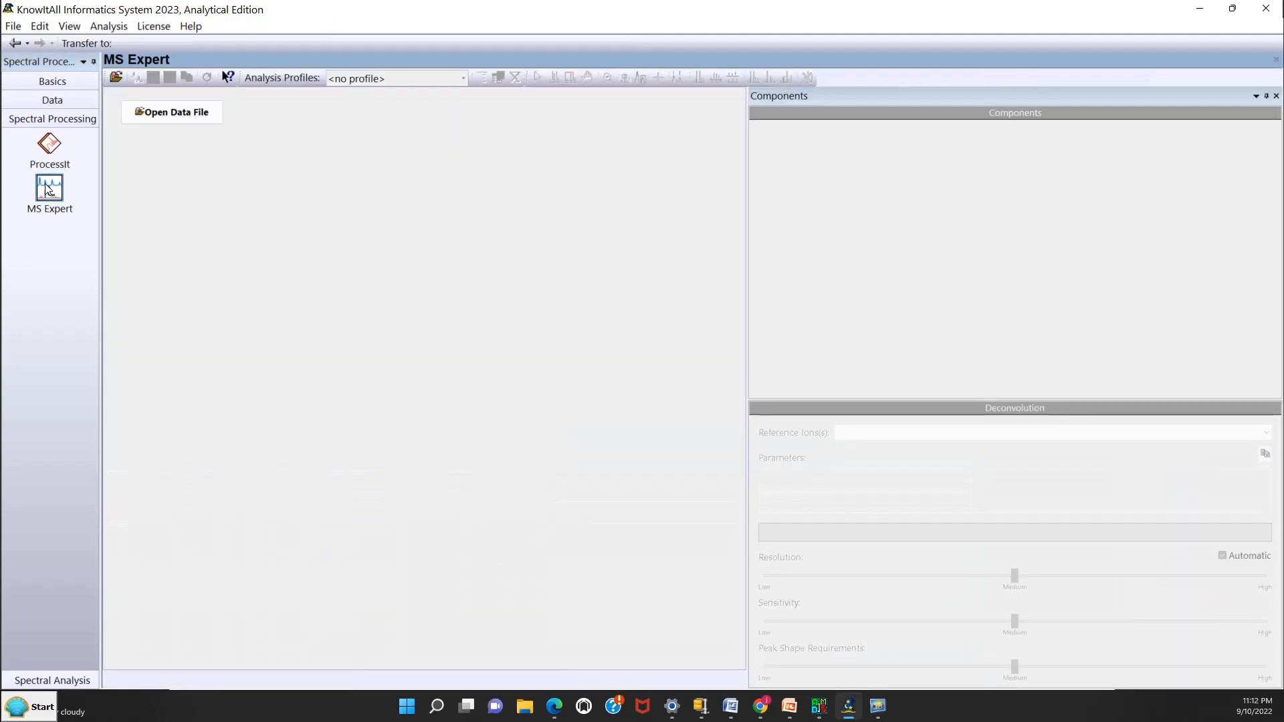
{"action": "left_click", "coordinate": [151, 117]}
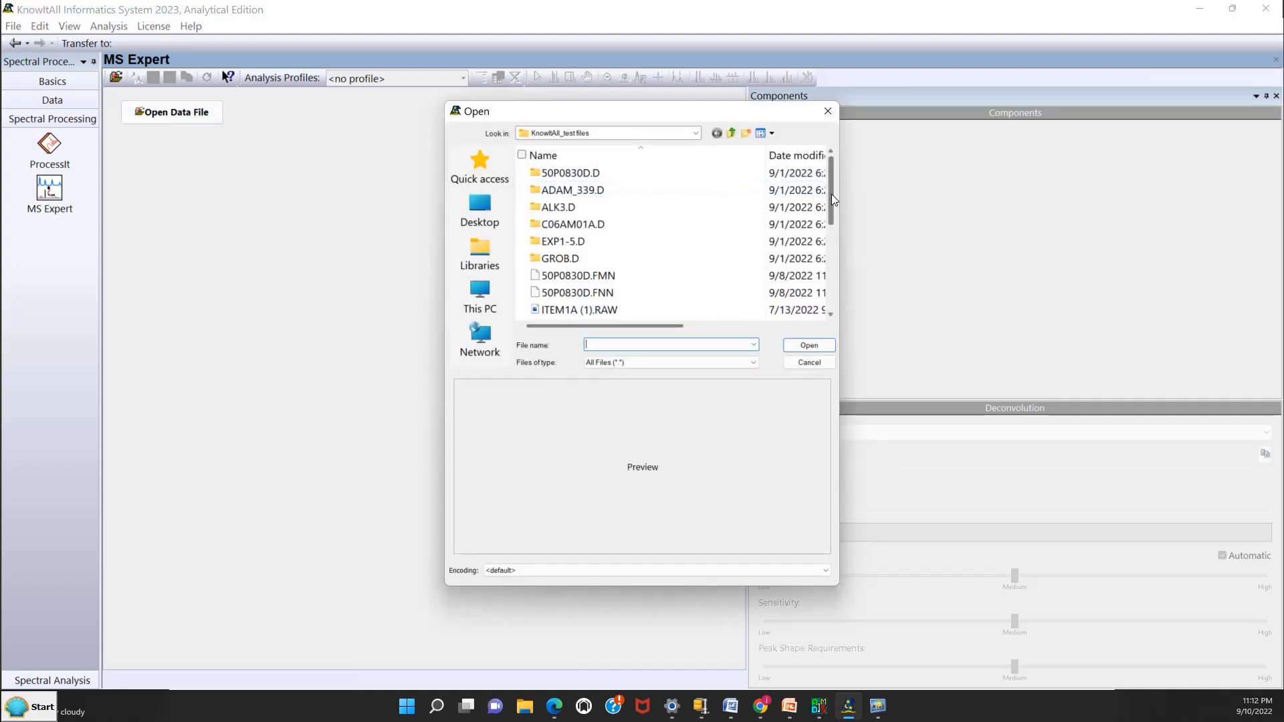
{"action": "left_click_drag", "start_coordinate": [832, 194], "coordinate": [836, 242]}
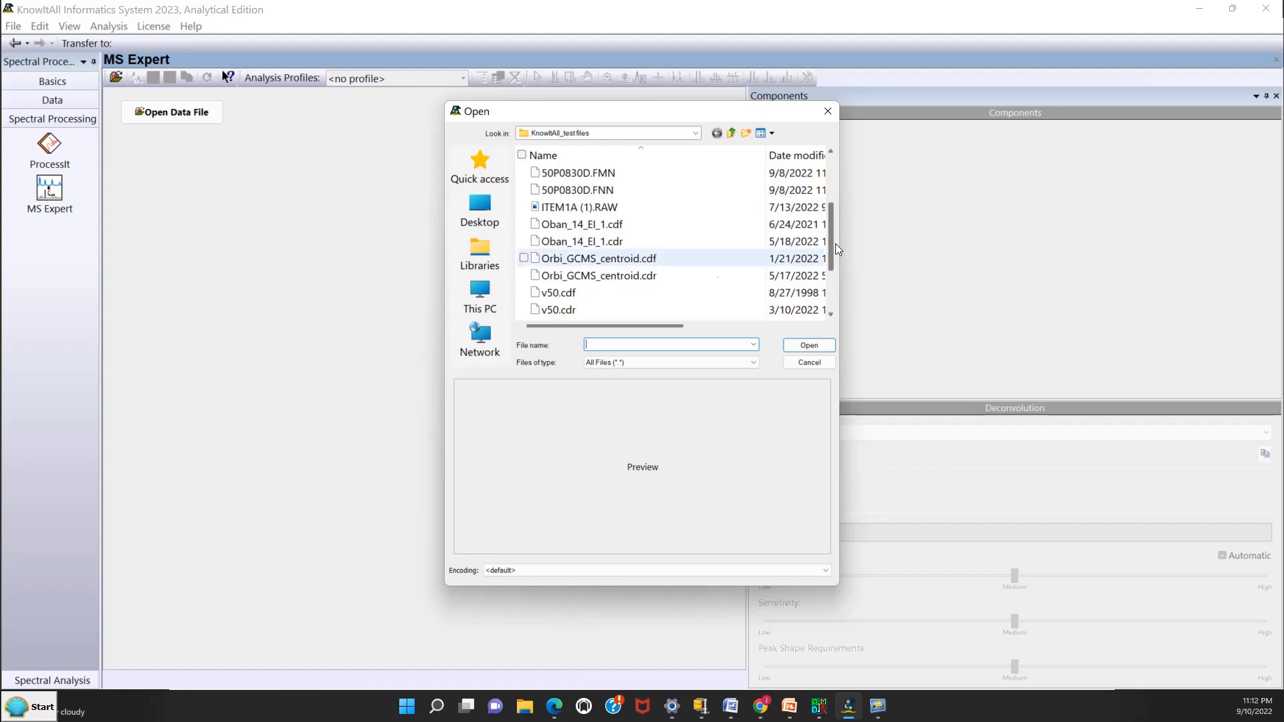
{"action": "left_click", "coordinate": [632, 291]}
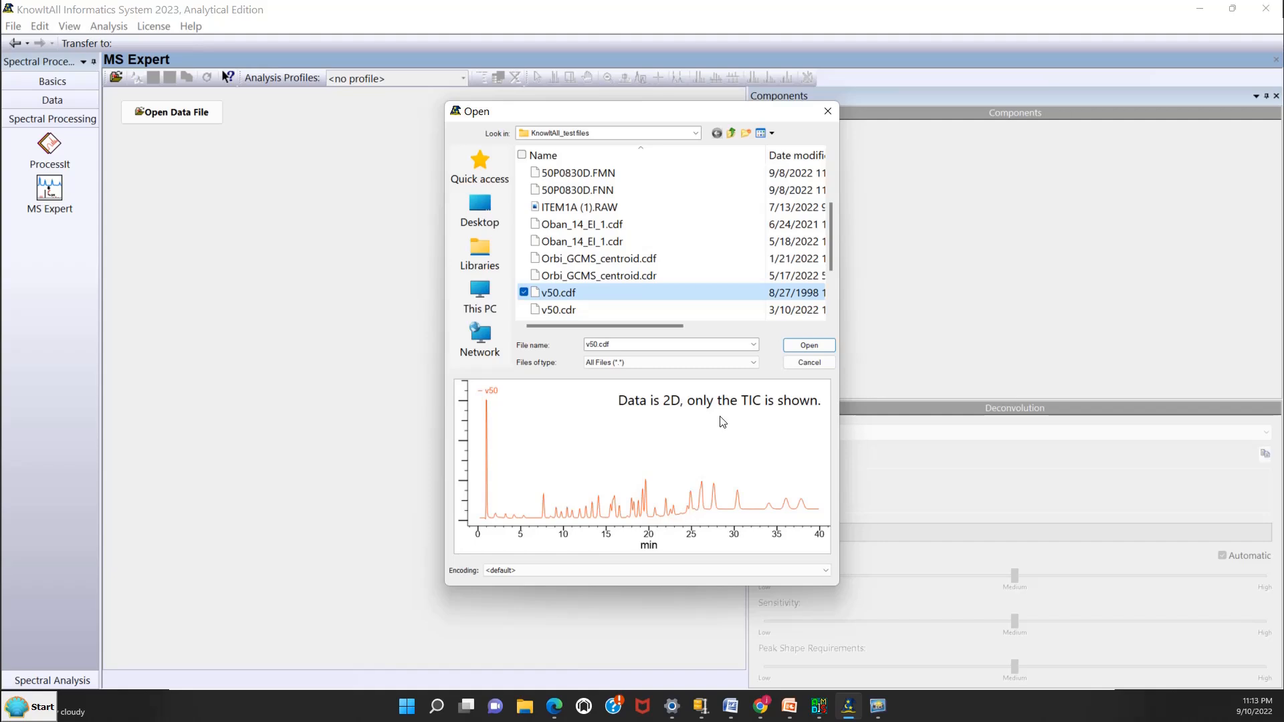
{"action": "left_click", "coordinate": [800, 348]}
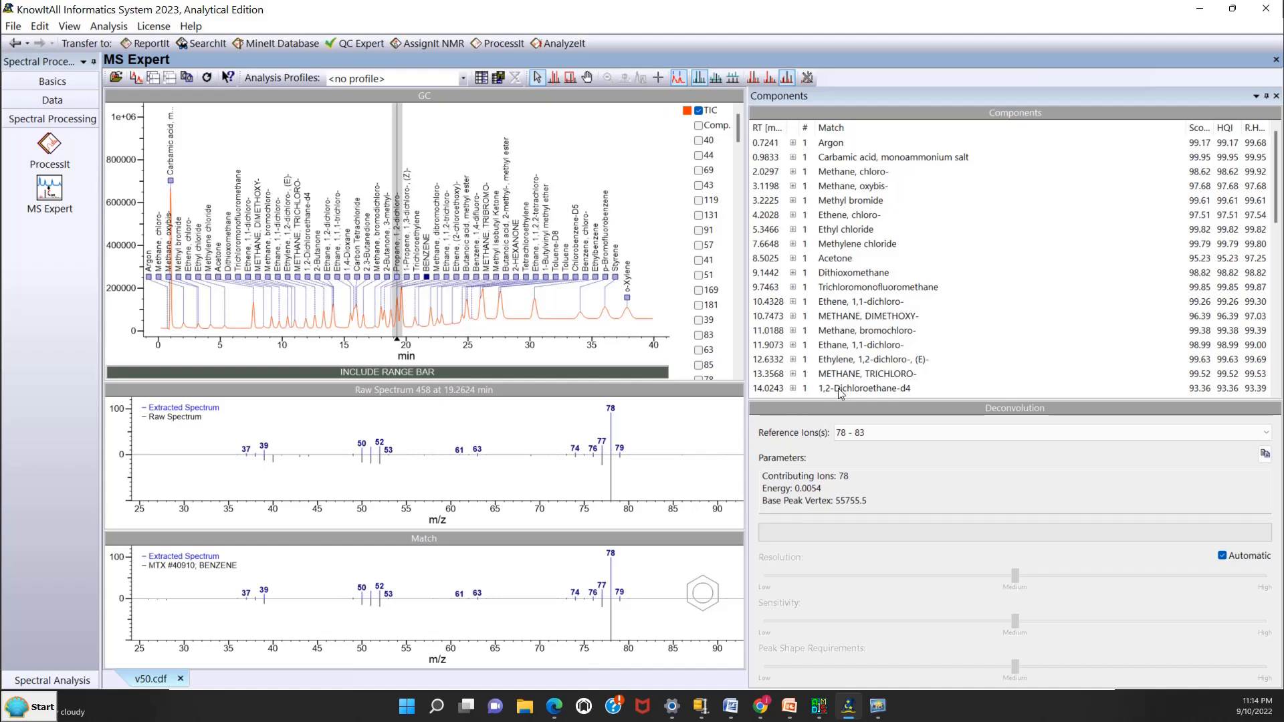
- Review the deconvoluted components and their library matches from Methane, chloro- at 2.03 min through Methane, dibromochloro- at 19.61 min
{"action": "left_click", "coordinate": [803, 173]}
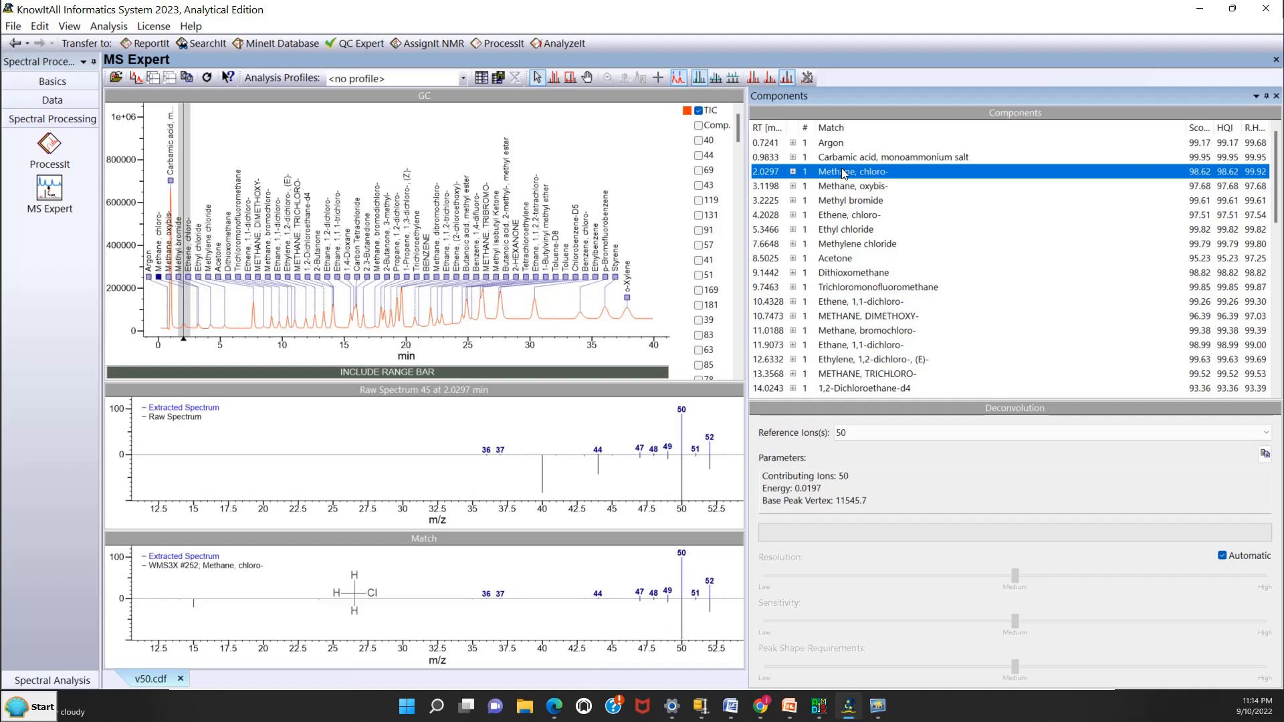
{"action": "key", "text": "Down"}
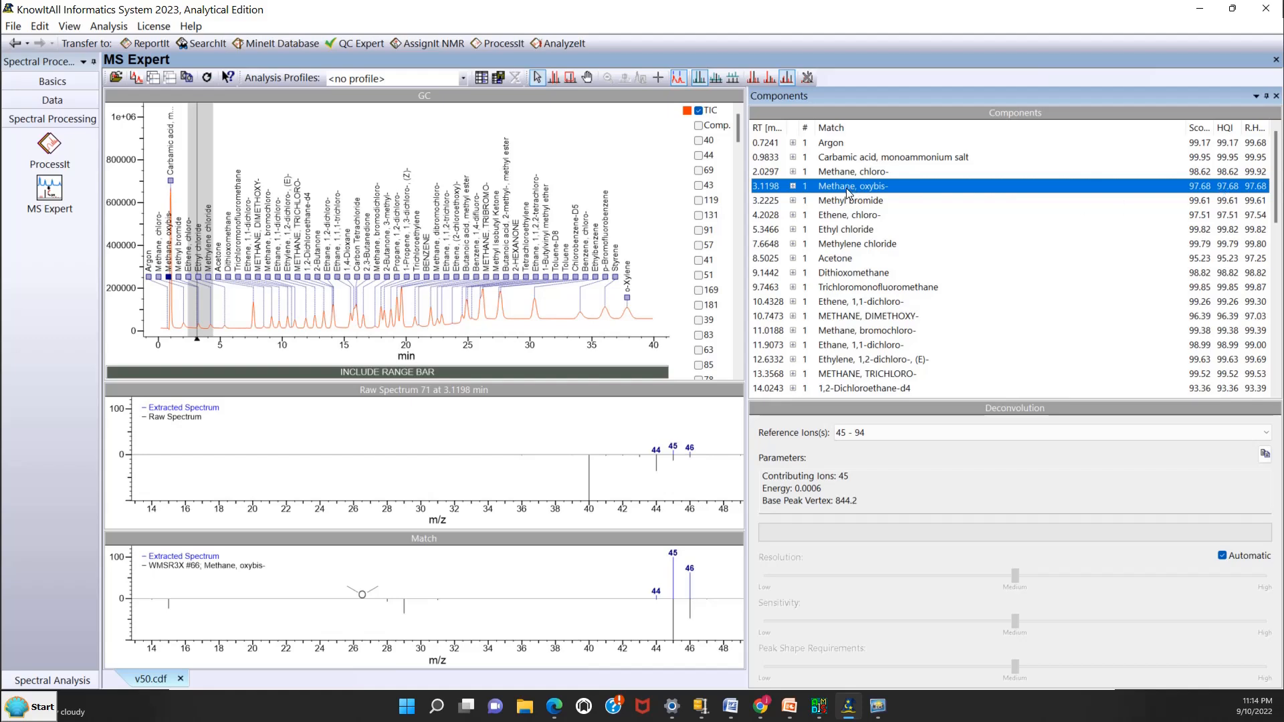
{"action": "key", "text": "Down"}
{"action": "key", "text": "Down"}
{"action": "key", "text": "Down"}
{"action": "key", "text": "Down"}
{"action": "key", "text": "Down"}
{"action": "key", "text": "Down"}
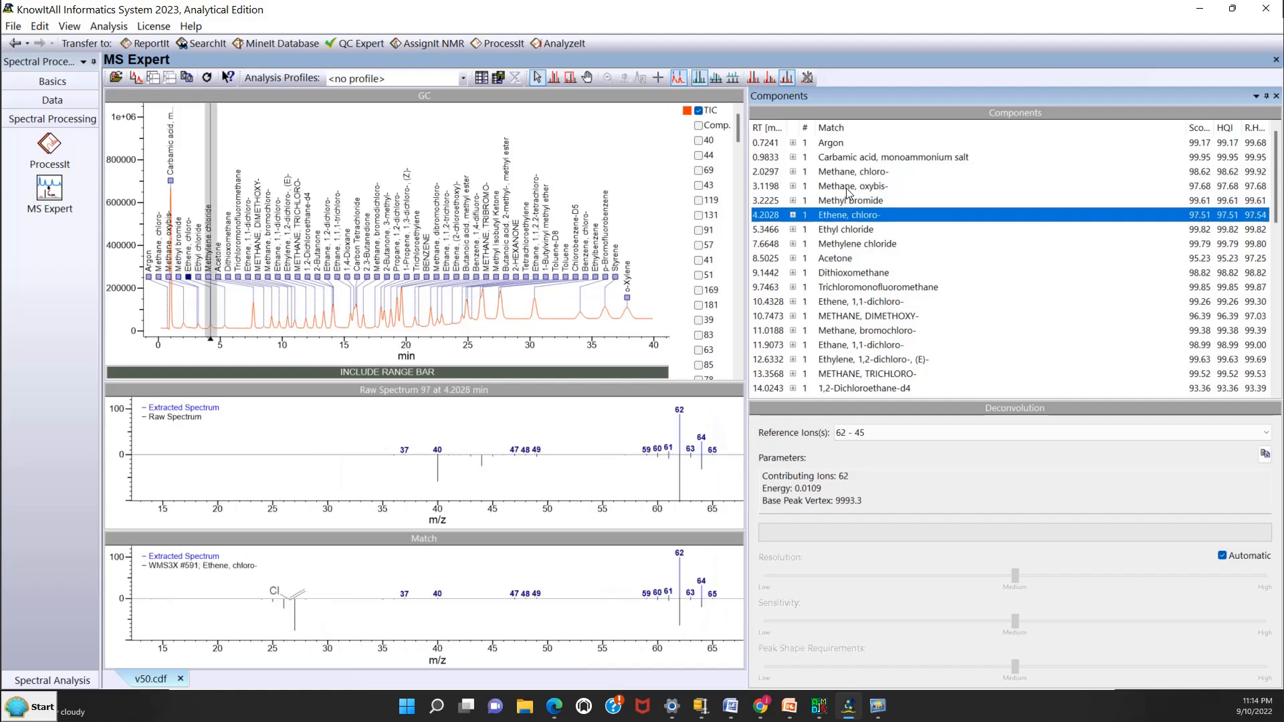
{"action": "key", "text": "Down"}
{"action": "key", "text": "Down"}
{"action": "key", "text": "Down"}
{"action": "key", "text": "Down"}
{"action": "key", "text": "Down"}
{"action": "key", "text": "Down"}
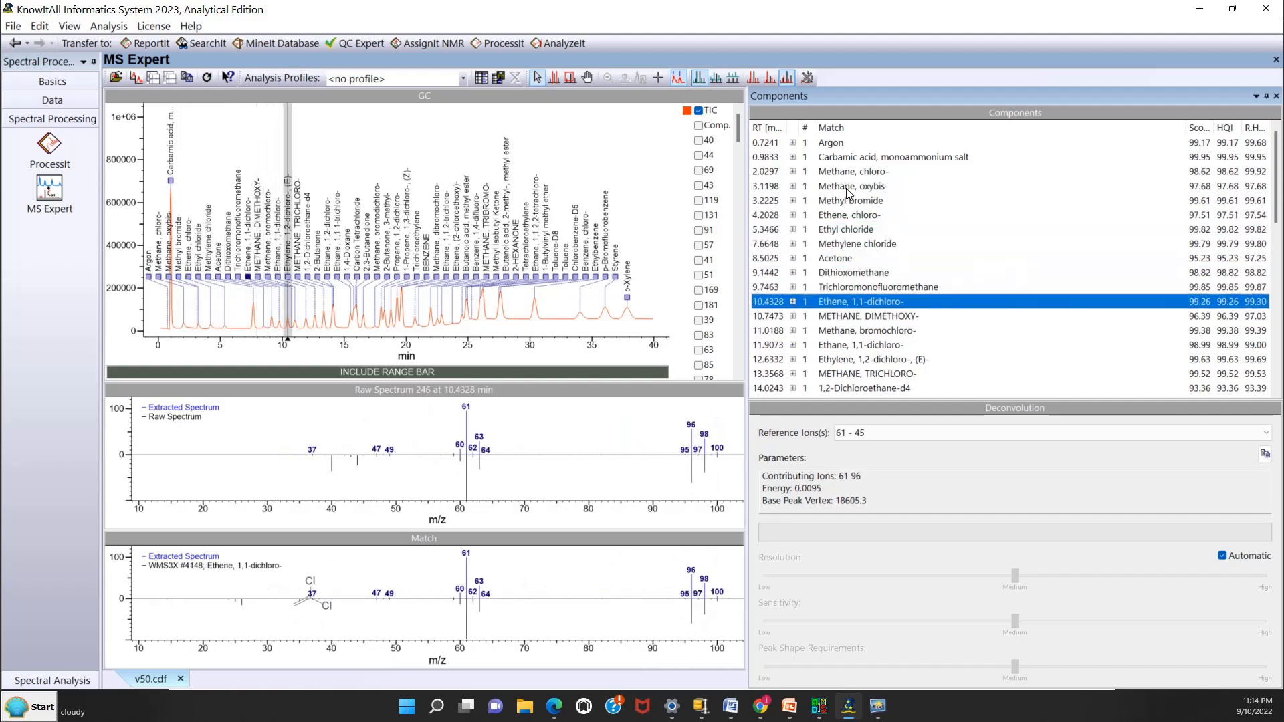
{"action": "key", "text": "Down"}
{"action": "key", "text": "Down"}
{"action": "key", "text": "Down"}
{"action": "key", "text": "Down"}
{"action": "key", "text": "Down"}
{"action": "key", "text": "Down"}
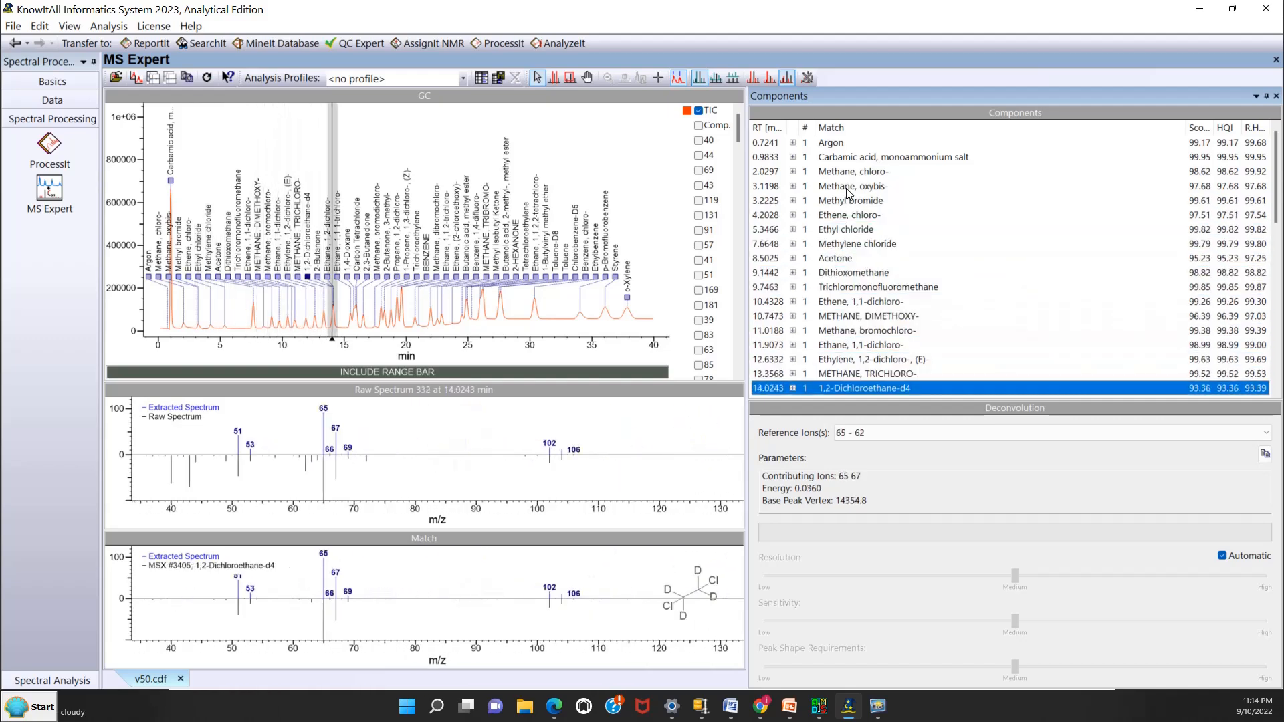
{"action": "key", "text": "Down"}
{"action": "key", "text": "Down"}
{"action": "key", "text": "Down"}
{"action": "key", "text": "Down"}
{"action": "key", "text": "Down"}
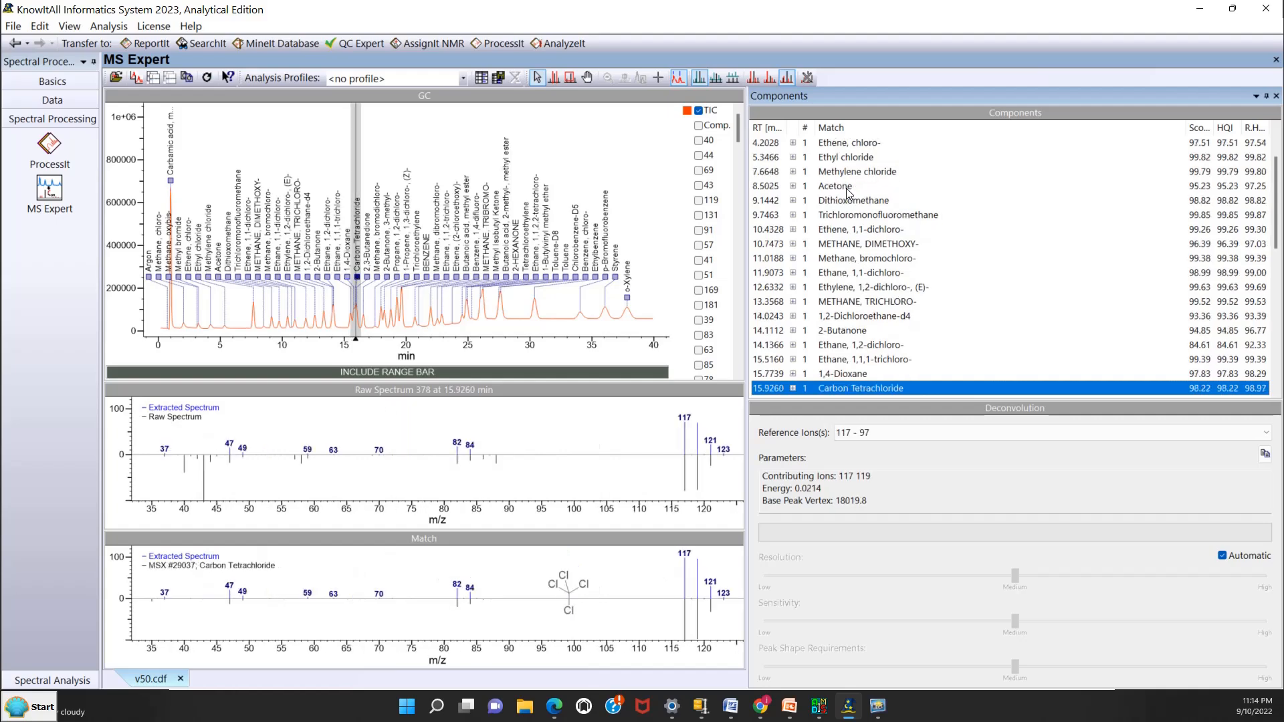
{"action": "key", "text": "Down"}
{"action": "key", "text": "Down"}
{"action": "key", "text": "Down"}
{"action": "key", "text": "Down"}
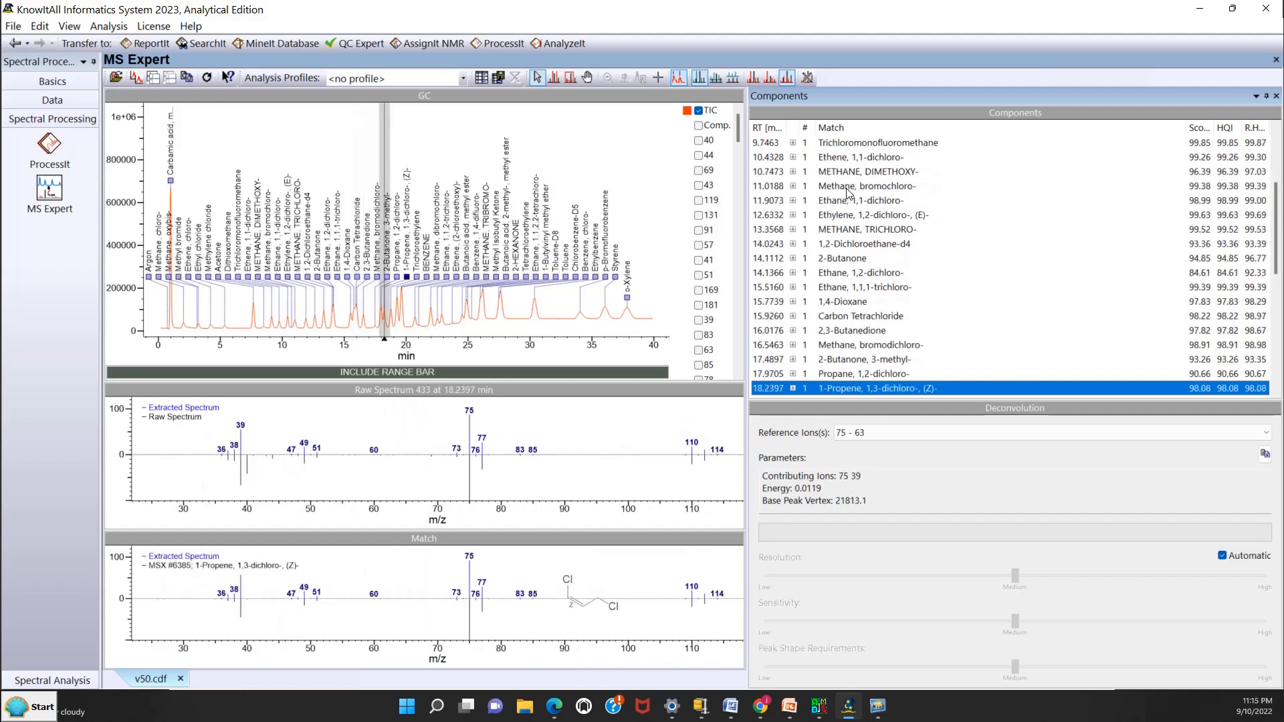
{"action": "key", "text": "Down"}
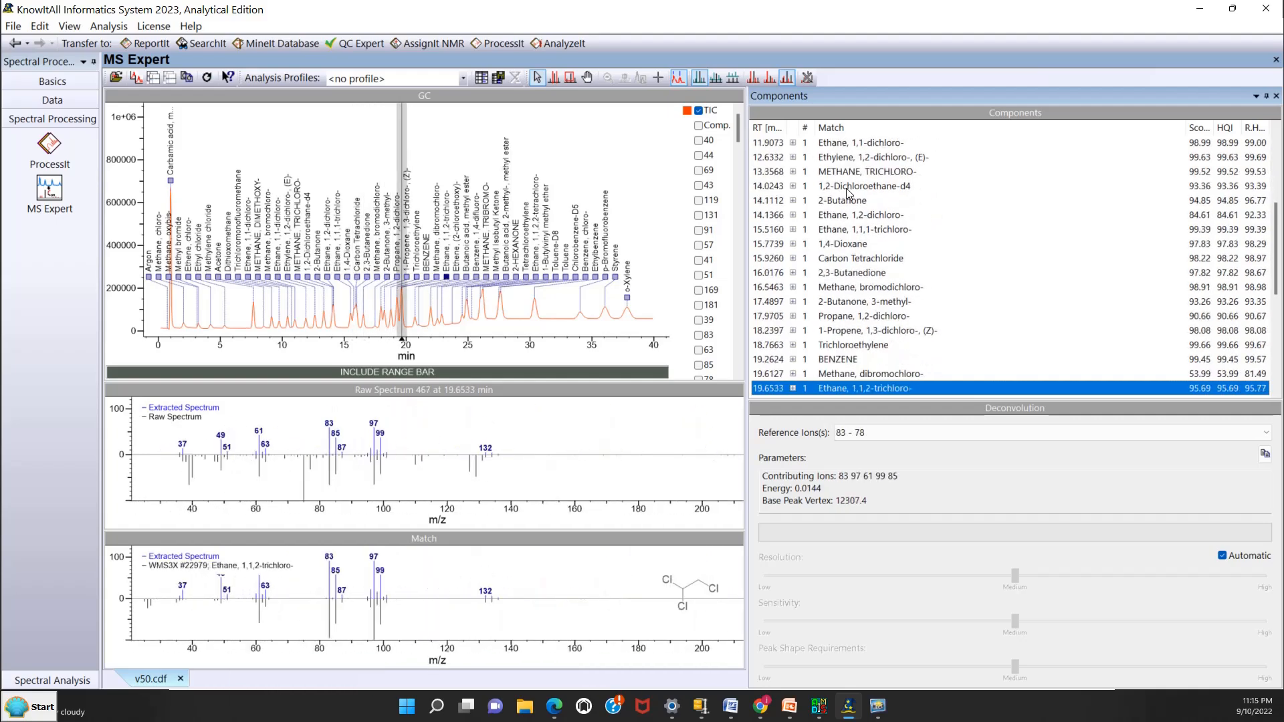
{"action": "key", "text": "Up"}
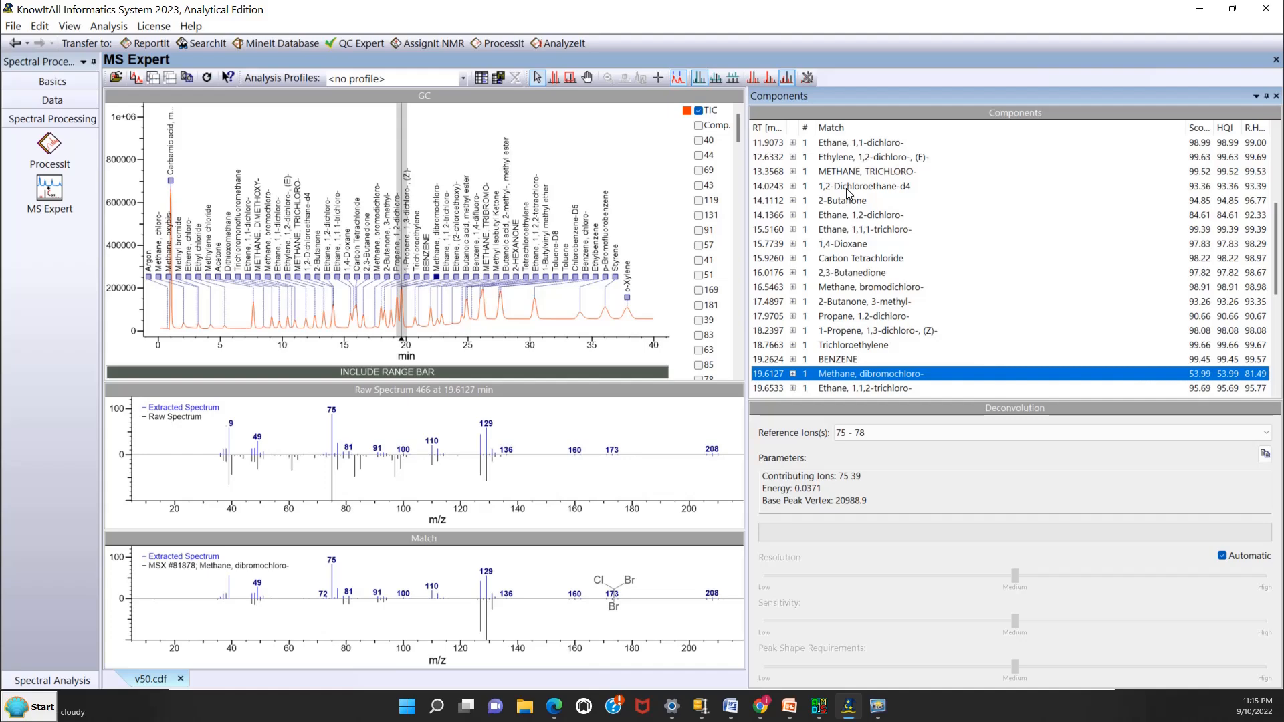
- Examine the extracted spectra and matches of the components eluting after 19.6 min, through to o-Xylene at 37.84 min
{"action": "key", "text": "Down"}
{"action": "key", "text": "Down"}
{"action": "key", "text": "Down"}
{"action": "key", "text": "Down"}
{"action": "key", "text": "Down"}
{"action": "key", "text": "Down"}
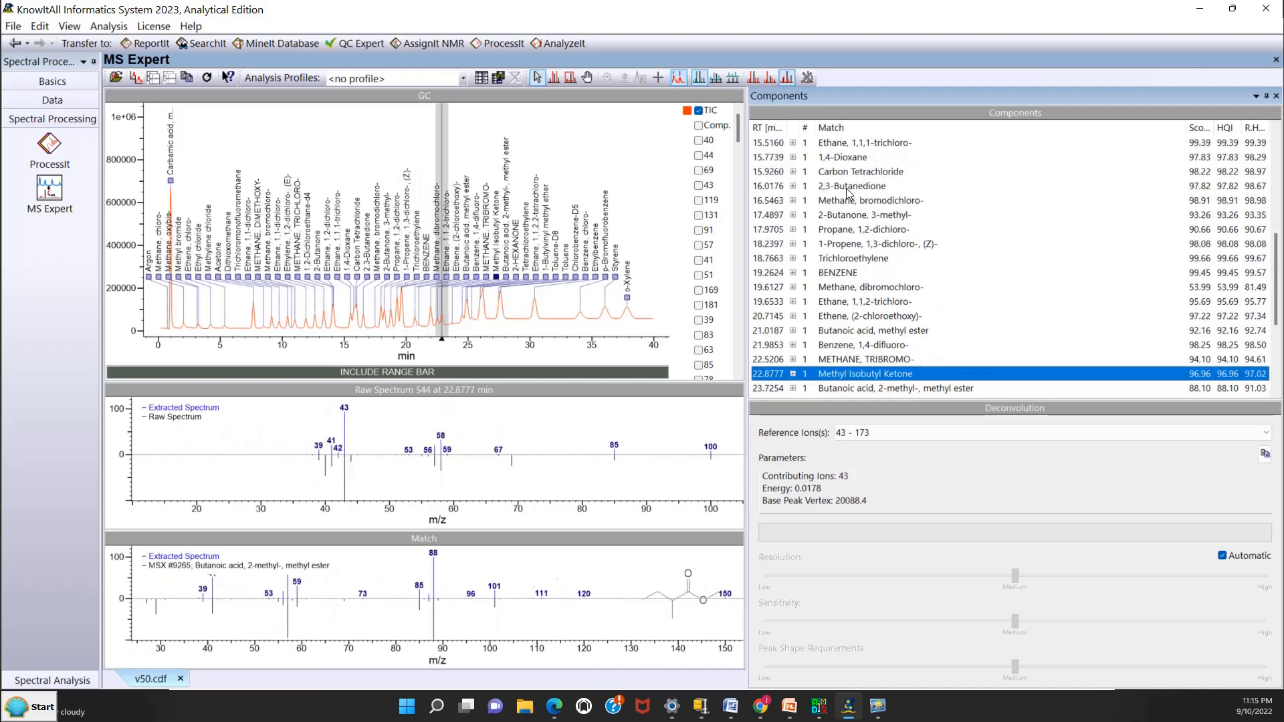
{"action": "key", "text": "Up"}
{"action": "key", "text": "Up"}
{"action": "key", "text": "Up"}
{"action": "key", "text": "Up"}
{"action": "key", "text": "Up"}
{"action": "key", "text": "Up"}
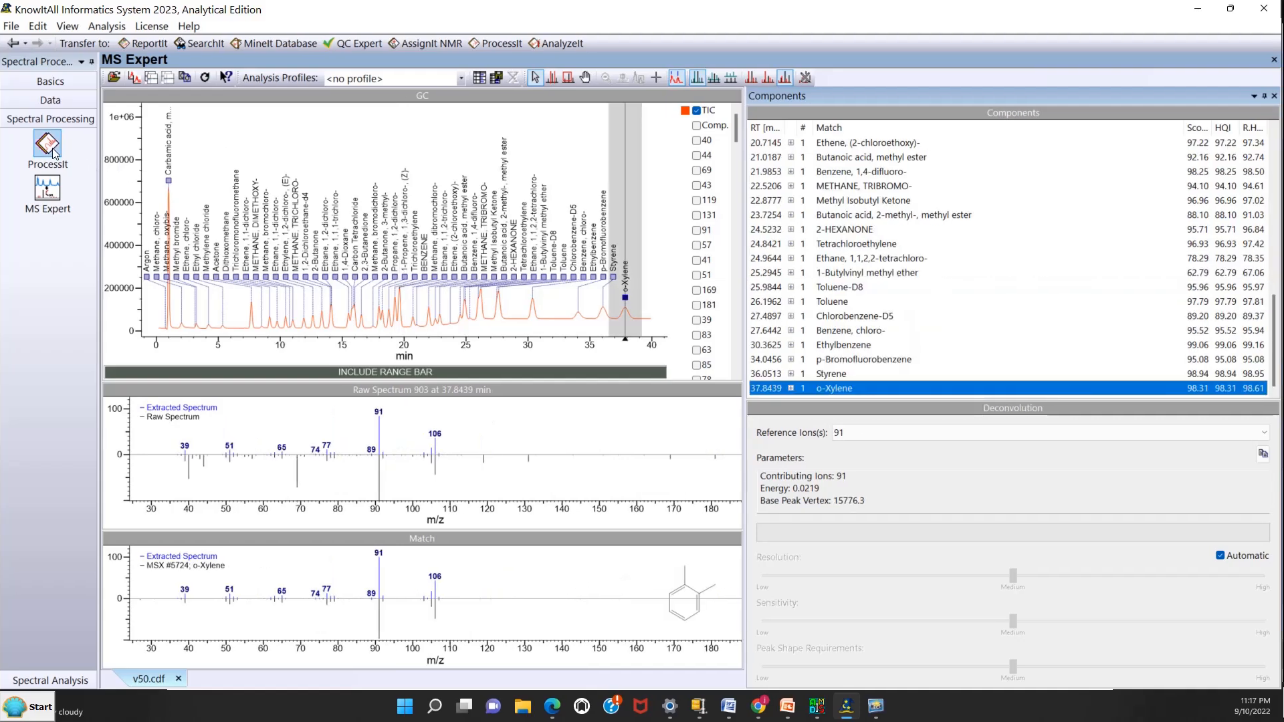
- Return to ProcessIt, show the entire V50 chromatogram, and clear the existing background and average ranges
{"action": "left_click", "coordinate": [51, 151]}
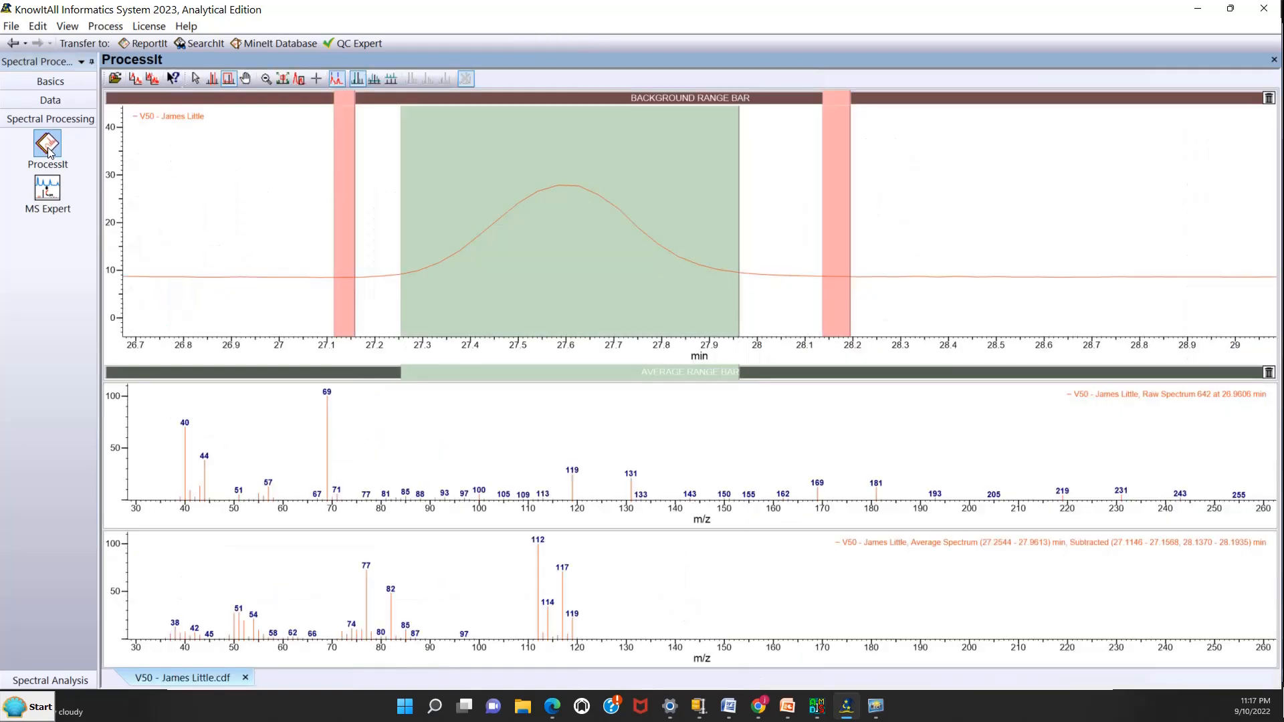
{"action": "right_click", "coordinate": [882, 165]}
{"action": "left_click", "coordinate": [915, 177]}
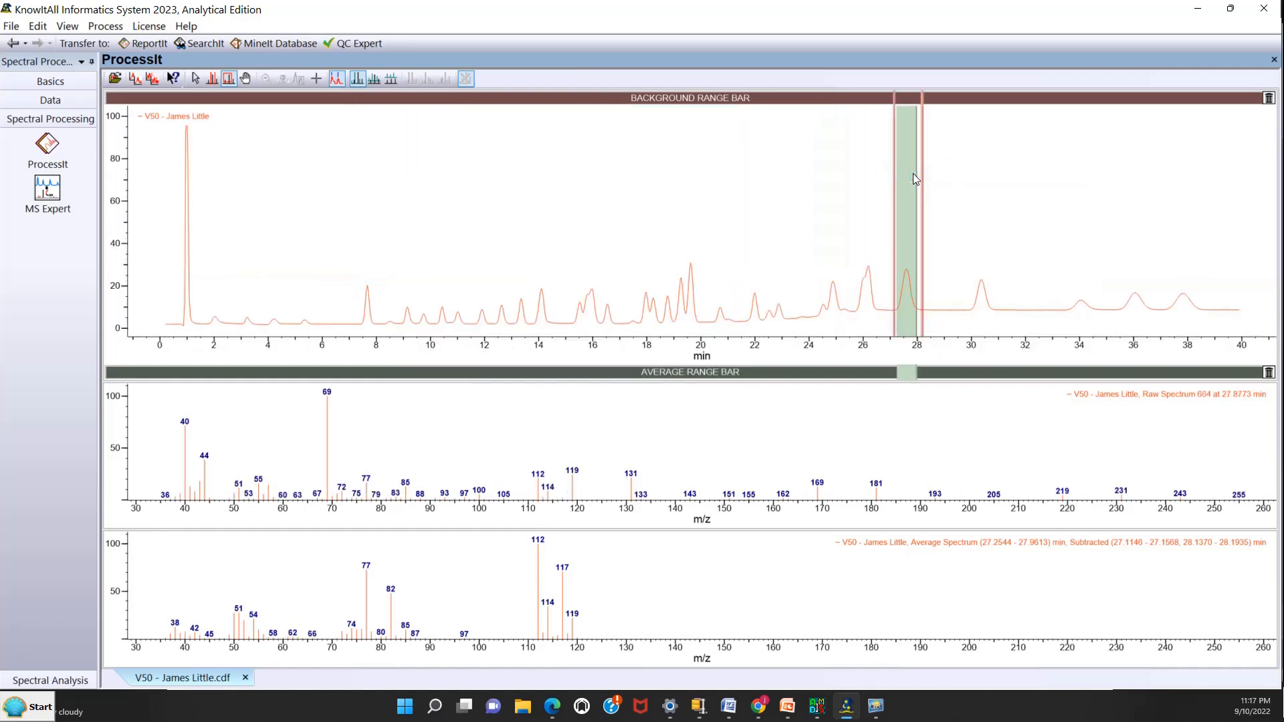
{"action": "left_click", "coordinate": [1269, 101]}
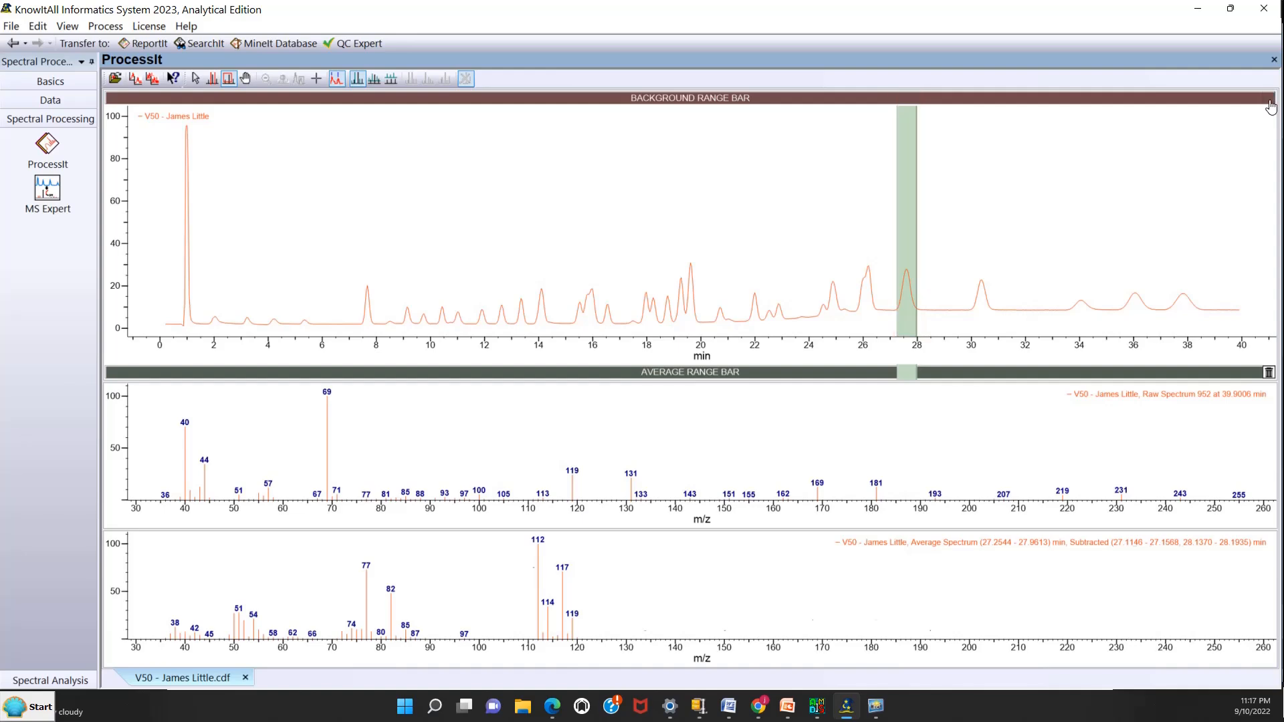
{"action": "left_click", "coordinate": [1266, 372]}
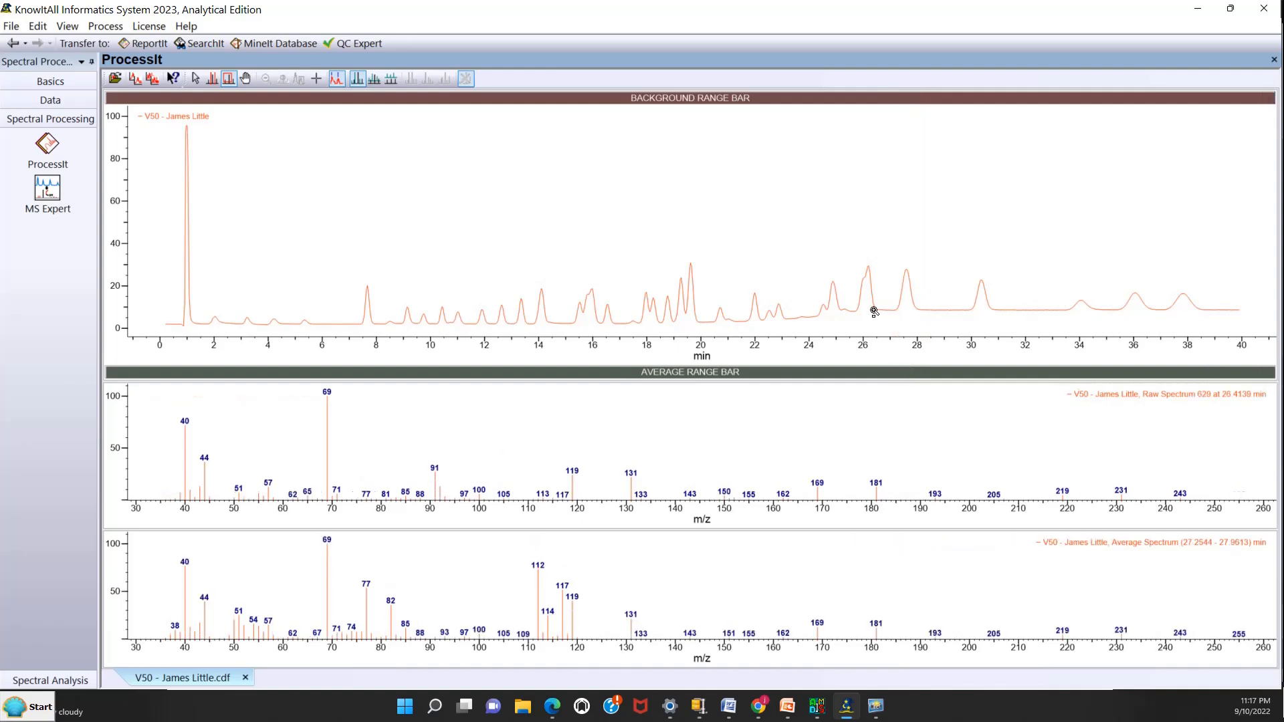
- Average the 19.6 min peak from about 19.46 to 19.84 min and subtract background from about 19.87 to 19.92 min
{"action": "right_click", "coordinate": [654, 223]}
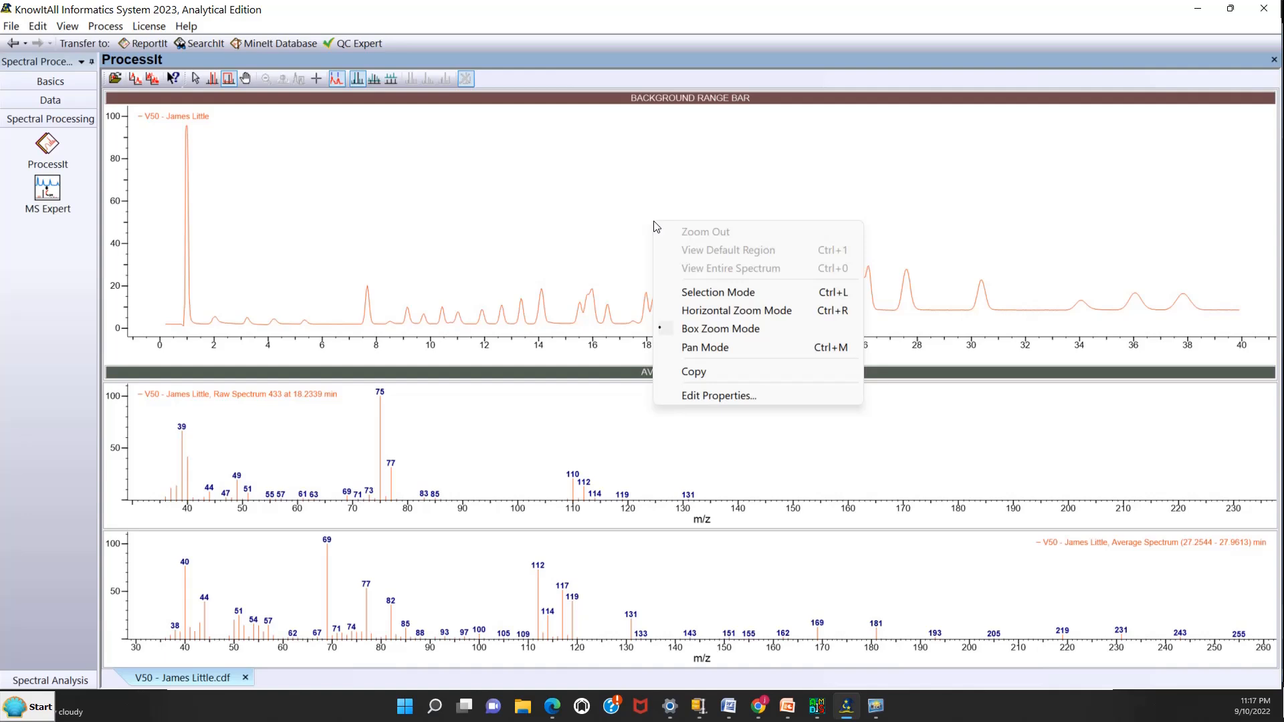
{"action": "left_click", "coordinate": [688, 328]}
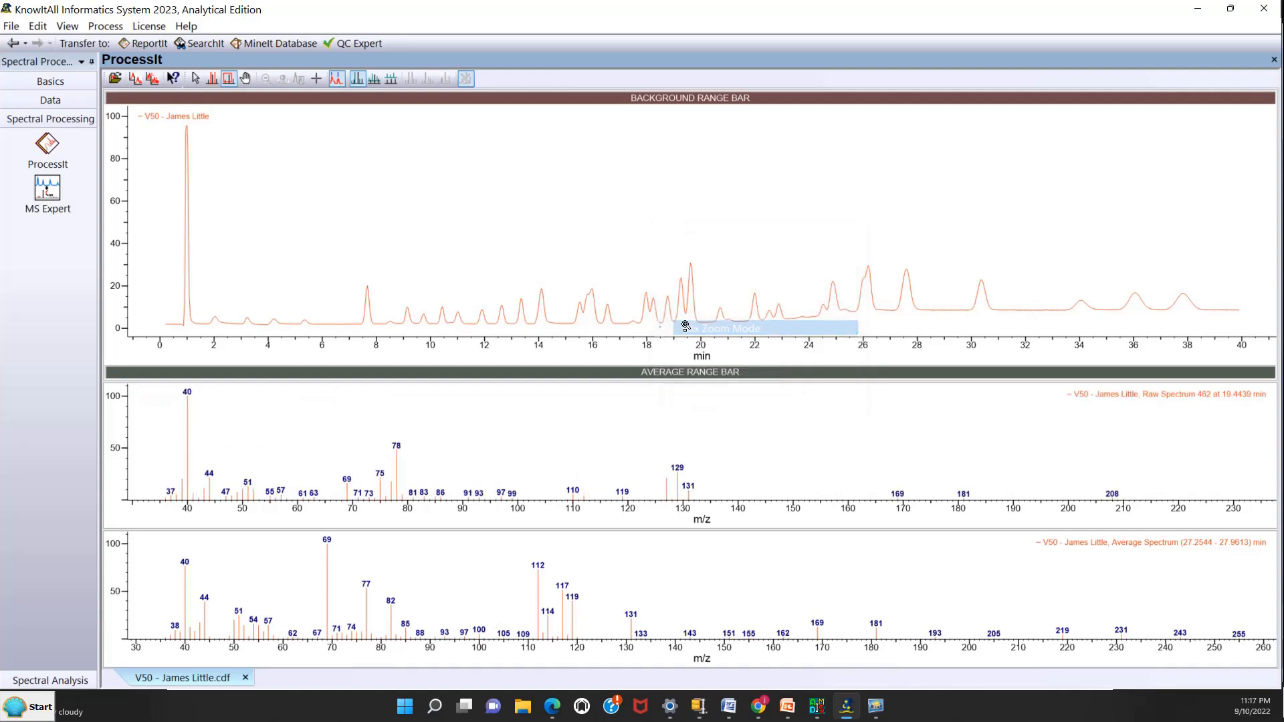
{"action": "left_click_drag", "start_coordinate": [665, 246], "coordinate": [712, 339]}
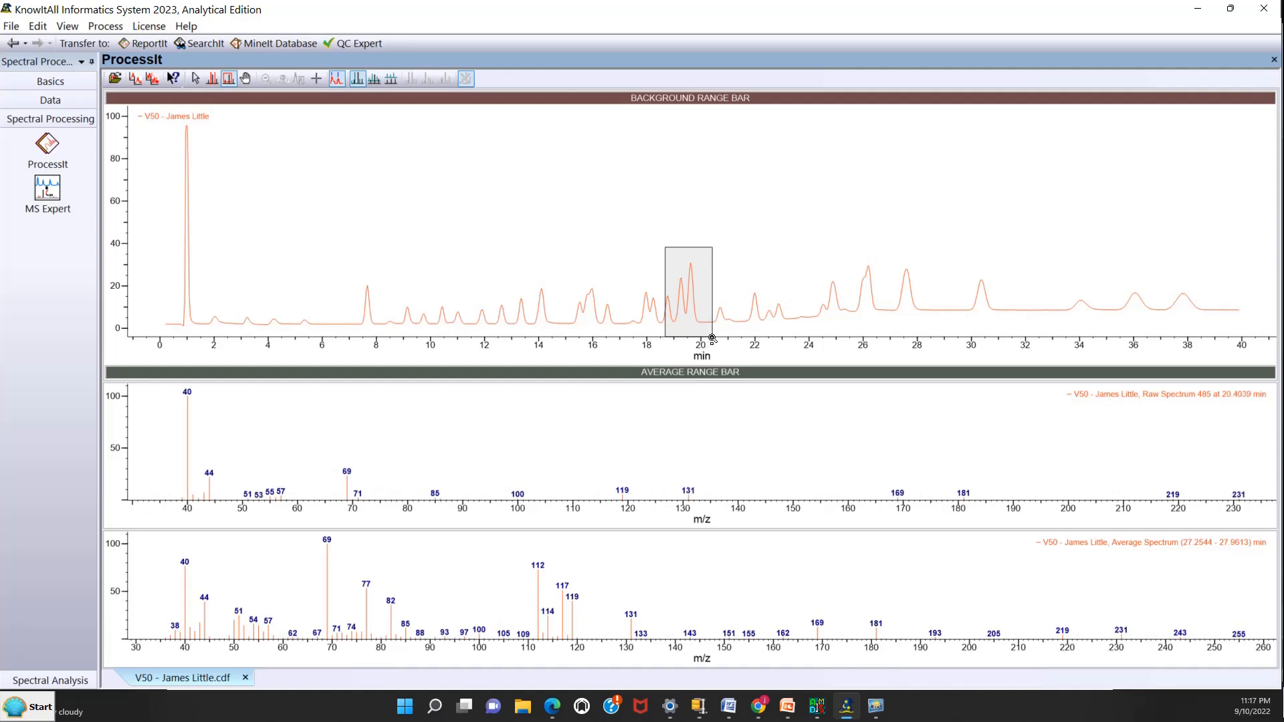
{"action": "left_click_drag", "start_coordinate": [712, 339], "coordinate": [712, 339]}
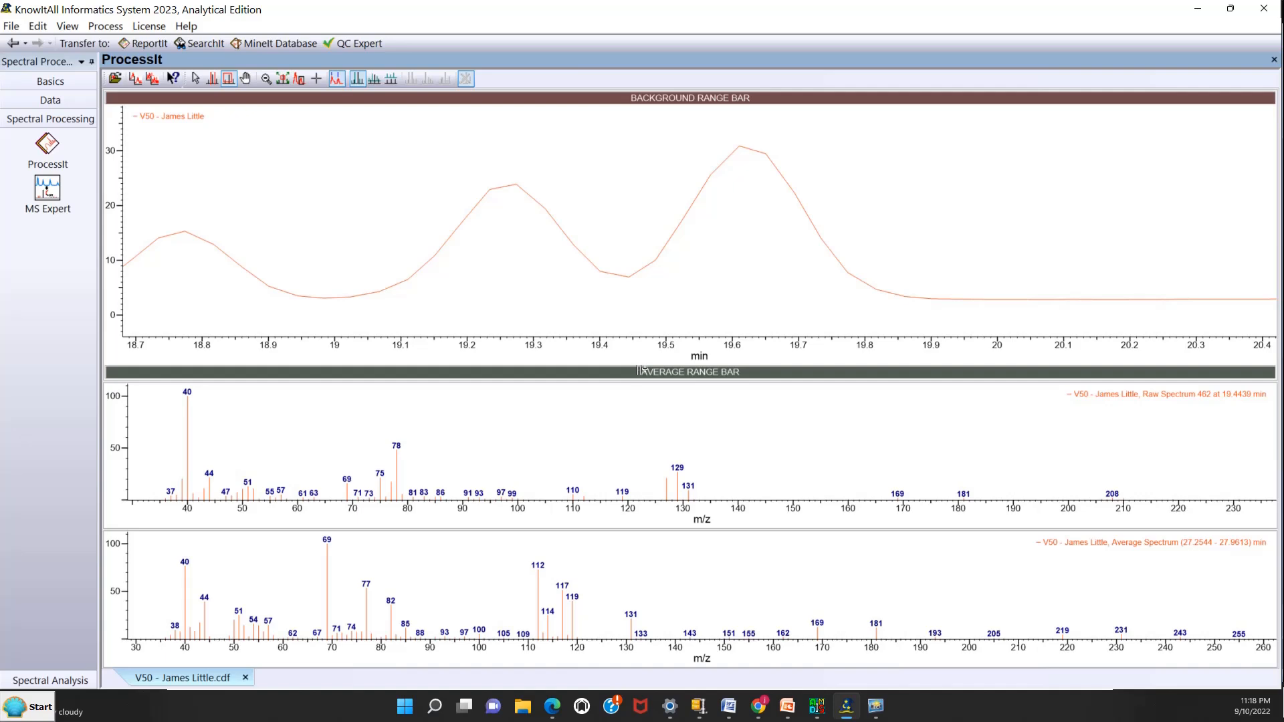
{"action": "left_click_drag", "start_coordinate": [640, 369], "coordinate": [892, 353]}
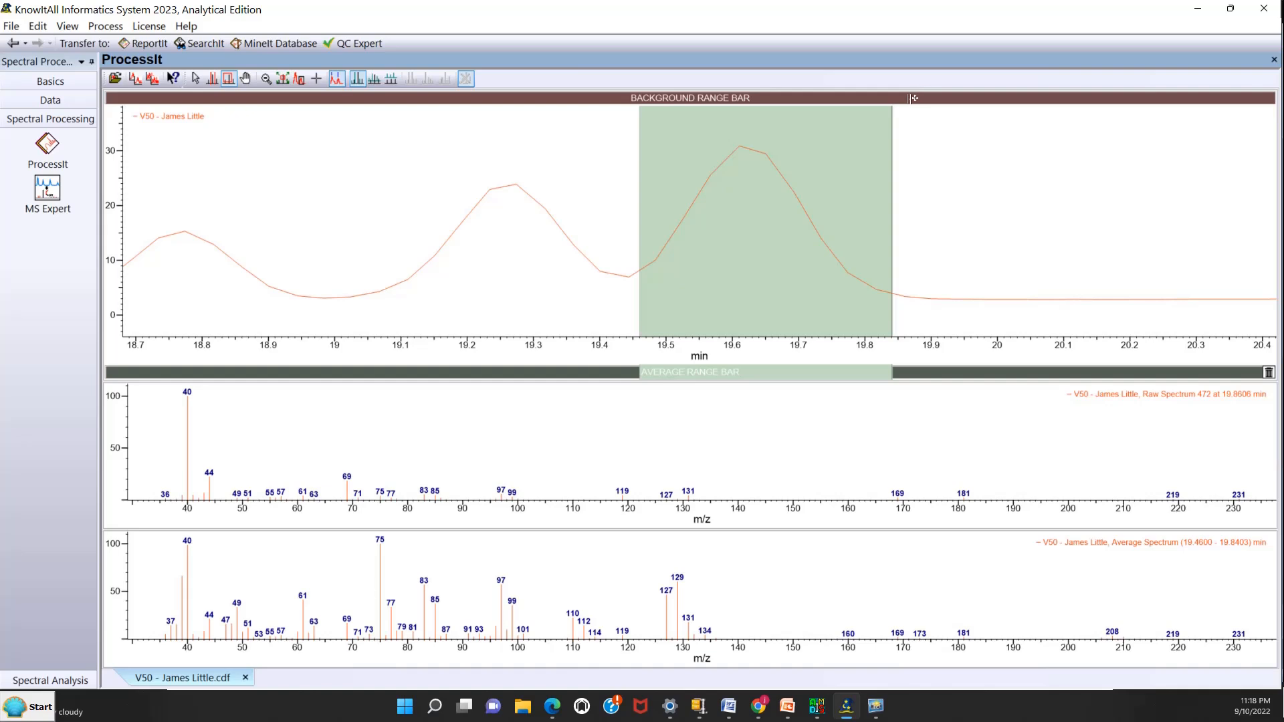
{"action": "left_click_drag", "start_coordinate": [911, 98], "coordinate": [947, 107]}
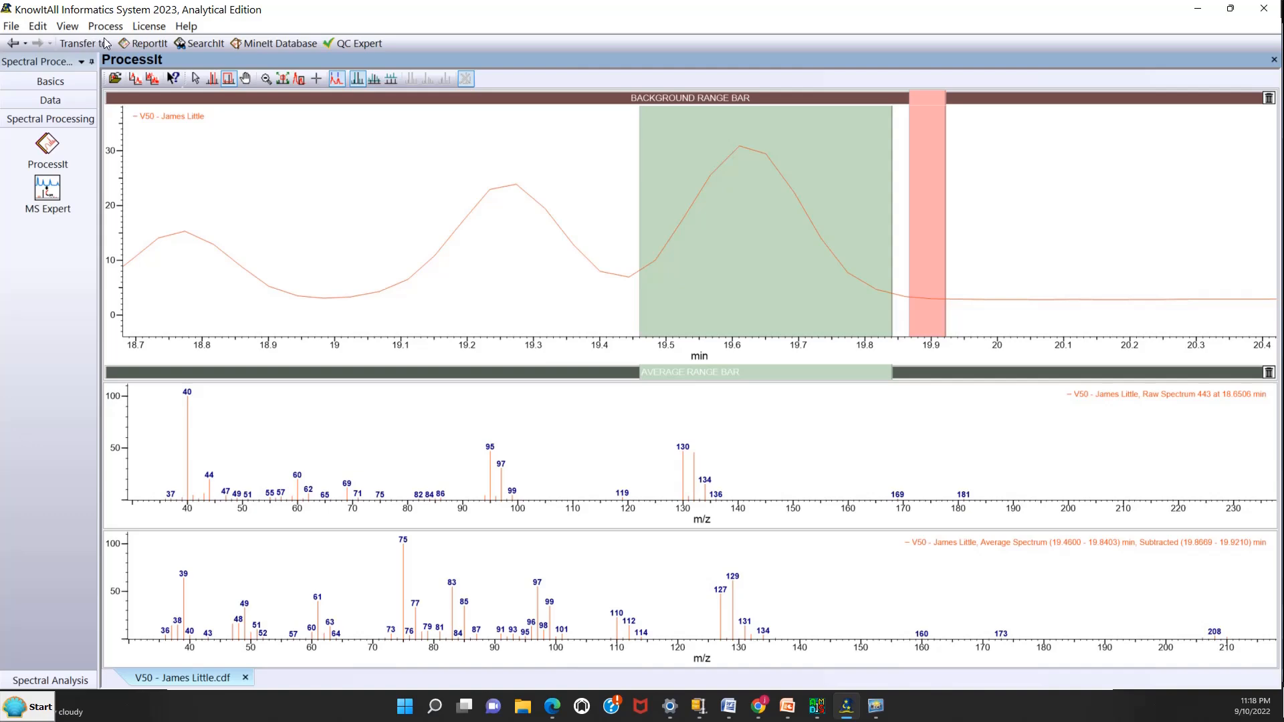
- Transfer the averaged spectrum to SearchIt as a new search and run it as a 2-component mixture search
{"action": "left_click", "coordinate": [210, 43]}
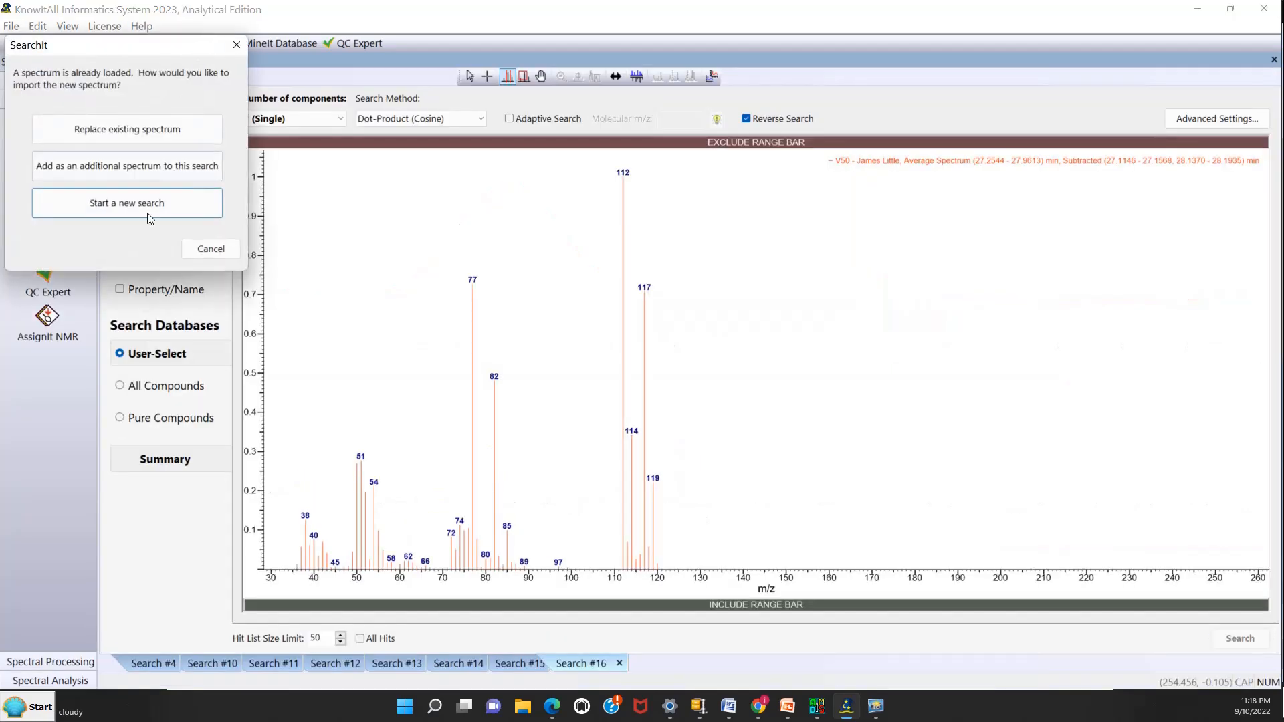
{"action": "left_click", "coordinate": [129, 211]}
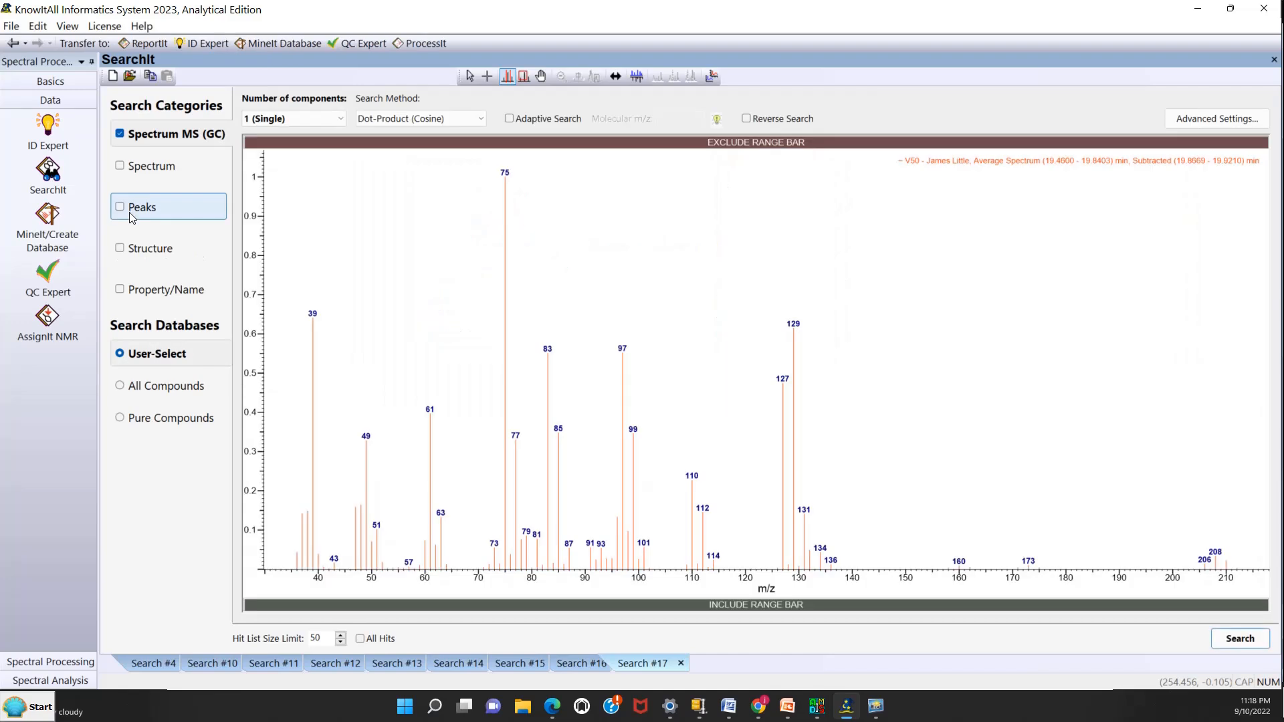
{"action": "left_click", "coordinate": [341, 120]}
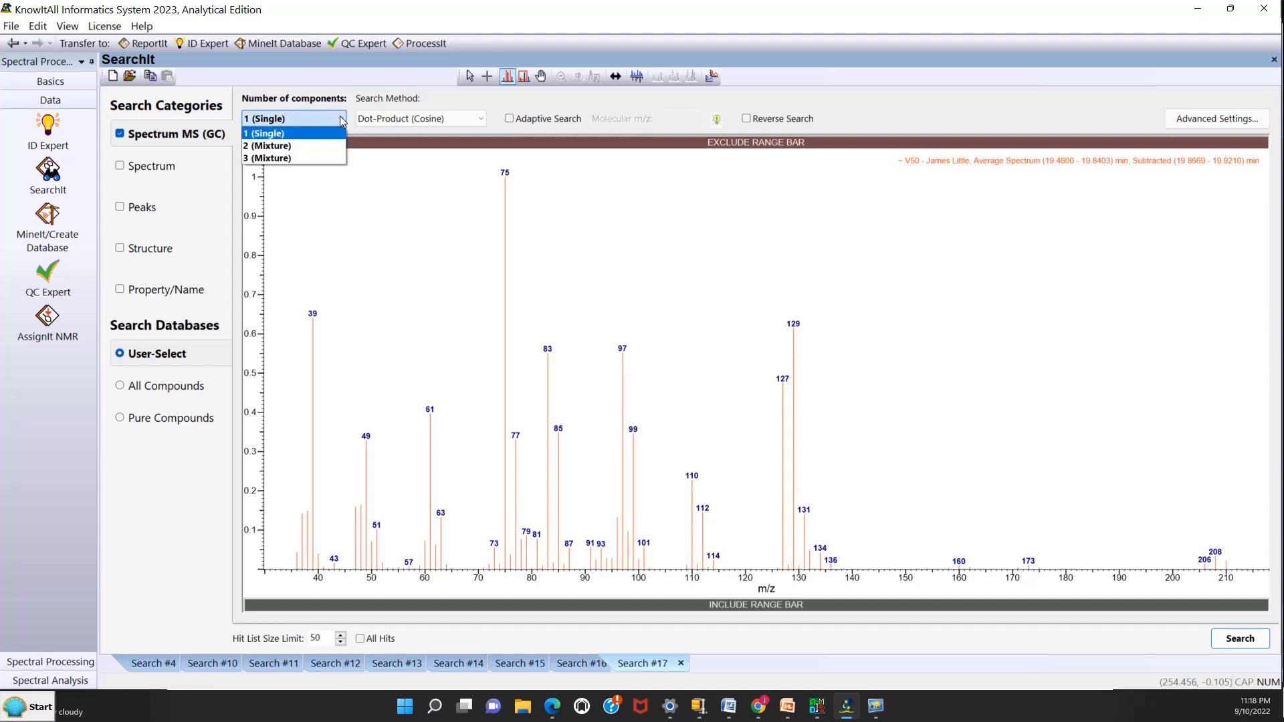
{"action": "left_click", "coordinate": [292, 146]}
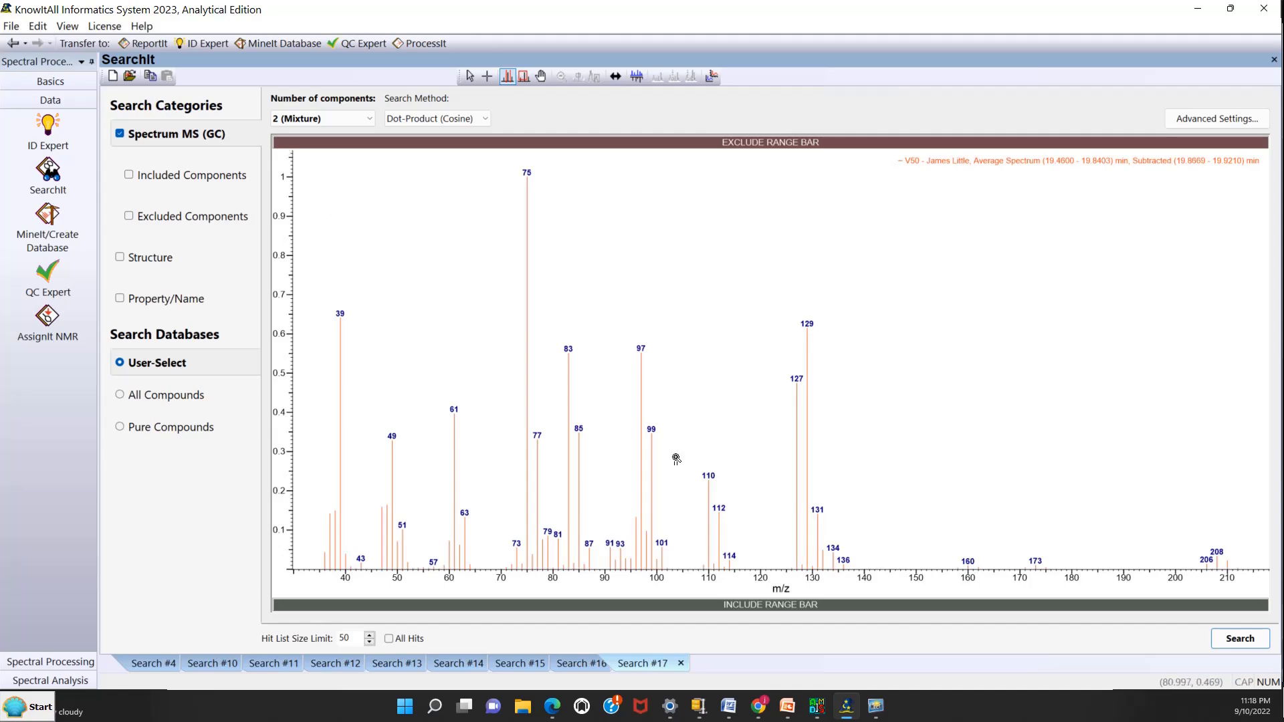
{"action": "left_click", "coordinate": [1240, 638]}
{"action": "left_click", "coordinate": [1238, 639]}
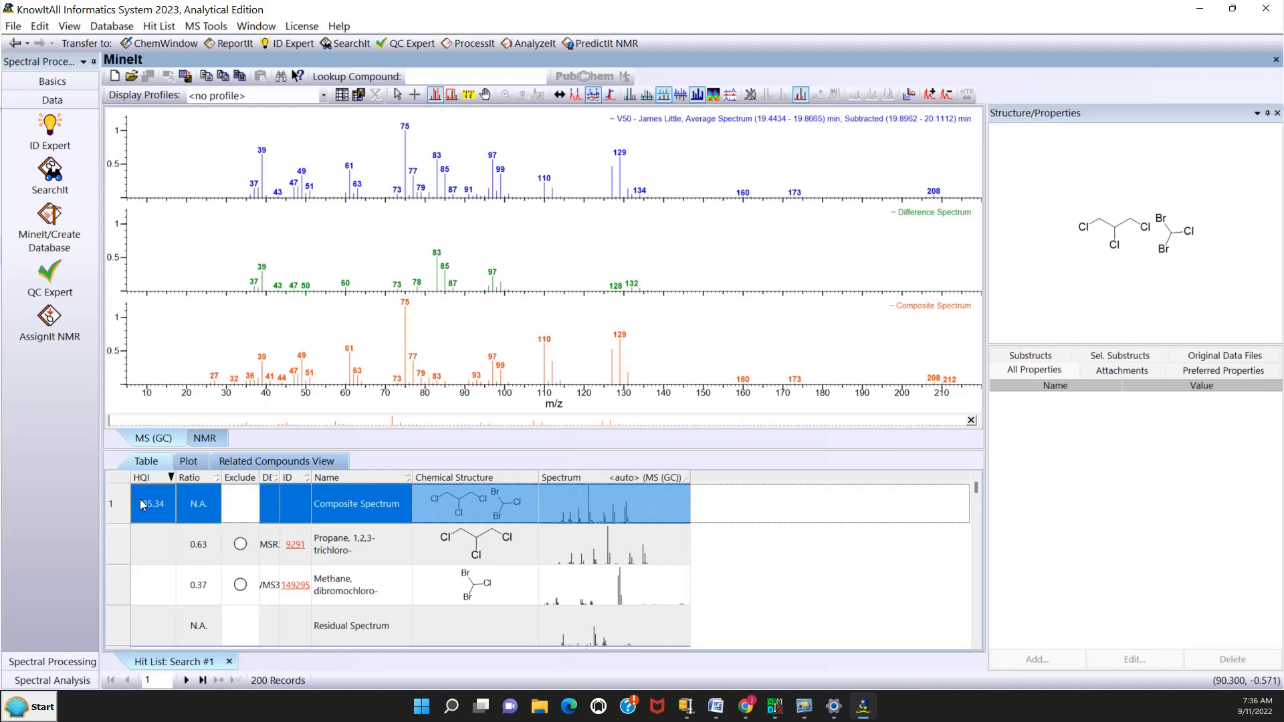
- Examine the 2-component hit list and compare its residual spectrum with the V50 average spectrum
{"action": "scroll", "coordinate": [140, 499], "scroll_direction": "down", "scroll_amount": 2}
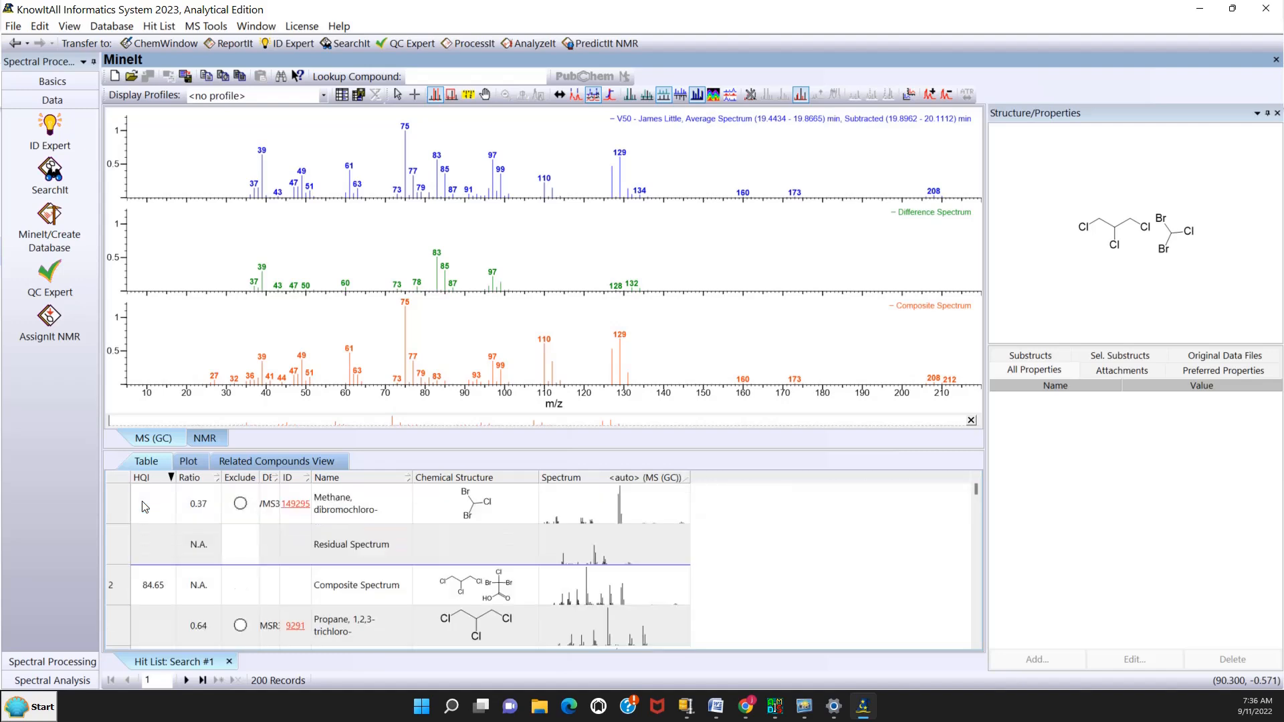
{"action": "left_click", "coordinate": [149, 542]}
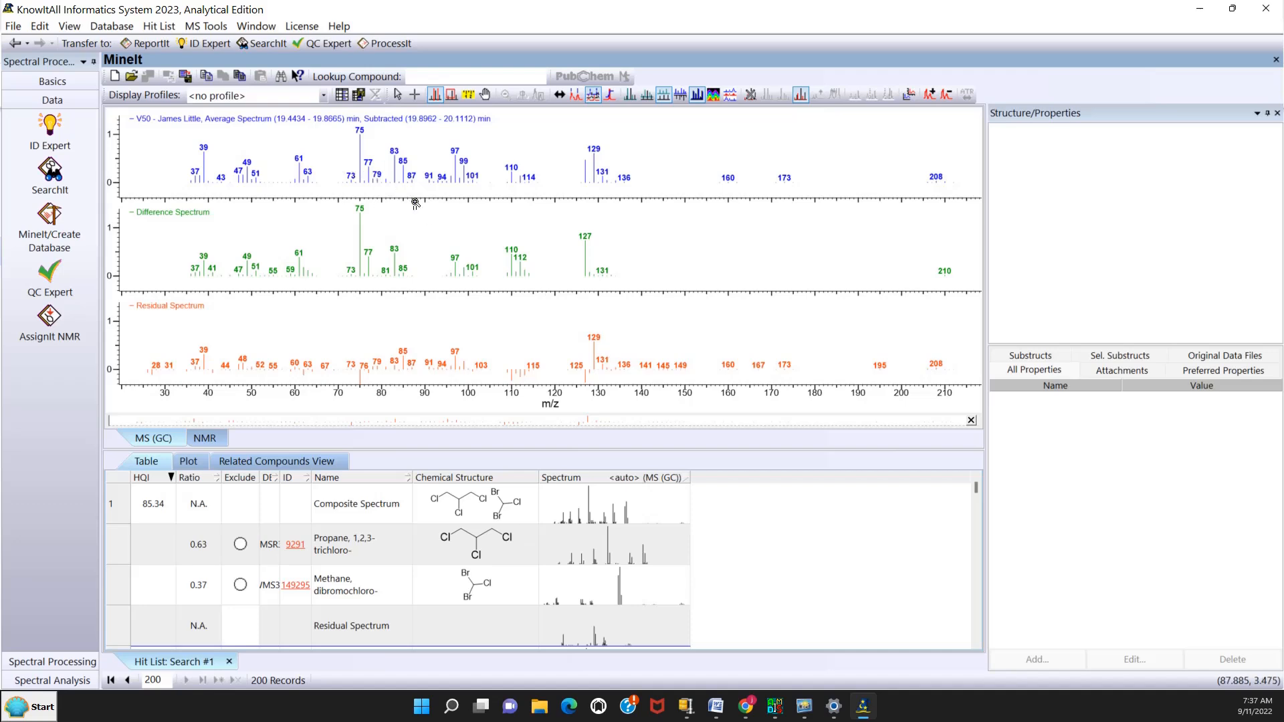
- Return to SearchIt and rerun the V50 average spectrum search as a 3-component mixture
{"action": "left_click", "coordinate": [13, 46]}
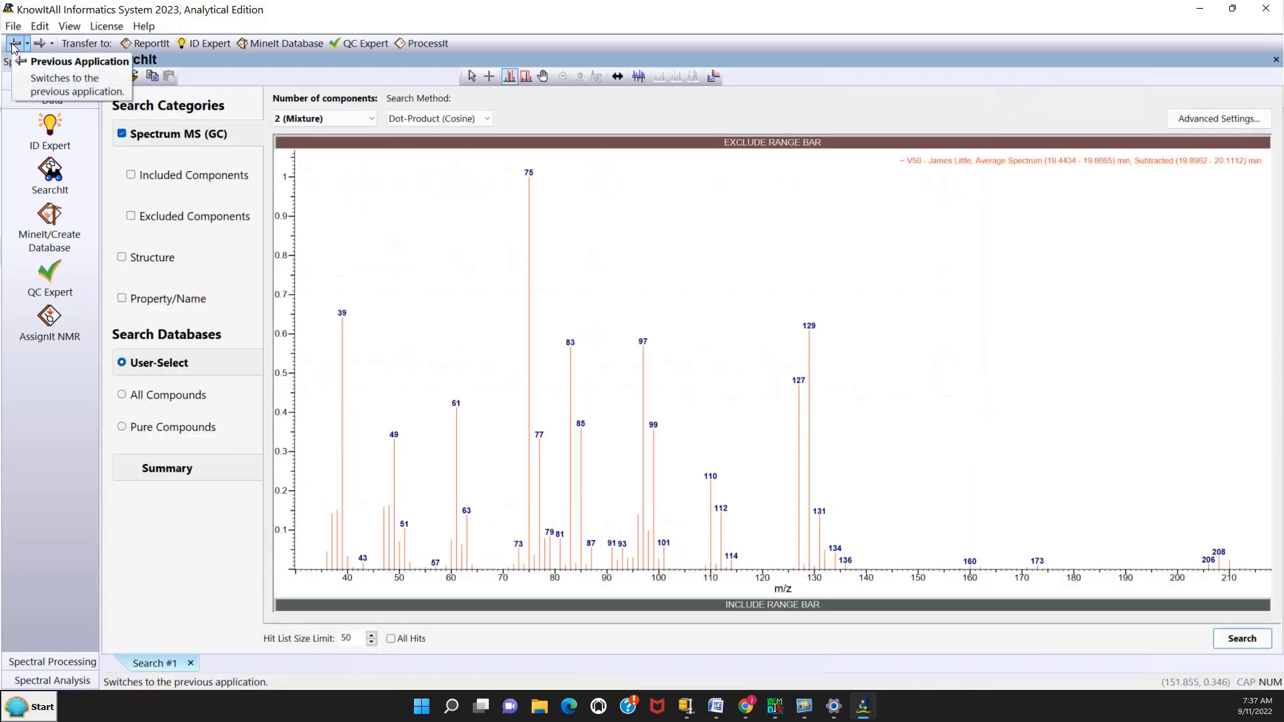
{"action": "left_click", "coordinate": [329, 126]}
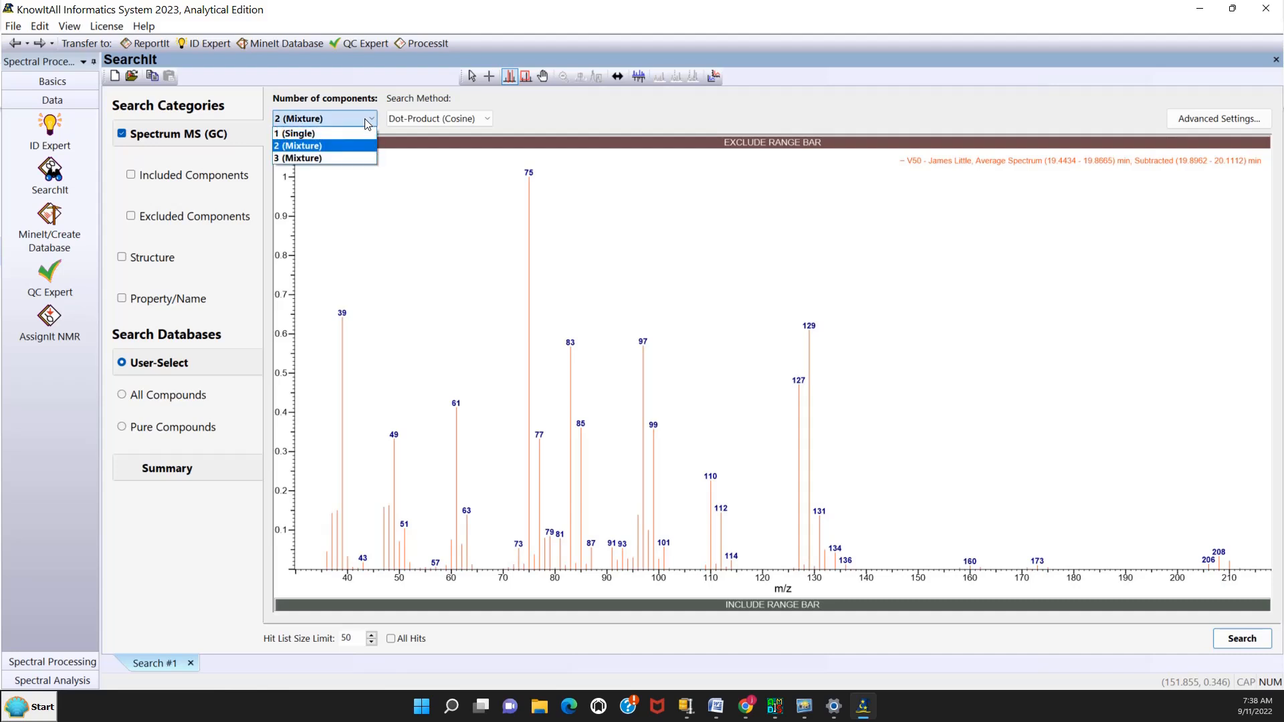
{"action": "left_click", "coordinate": [337, 161]}
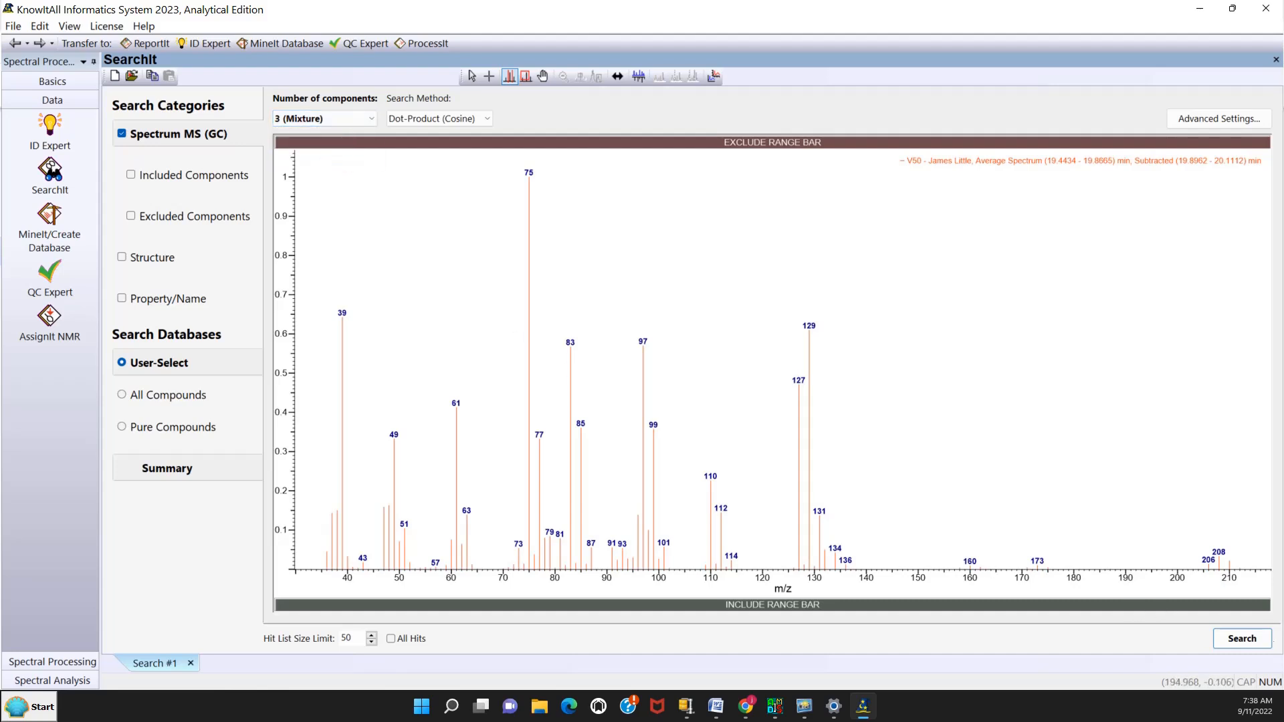
{"action": "left_click", "coordinate": [1242, 640]}
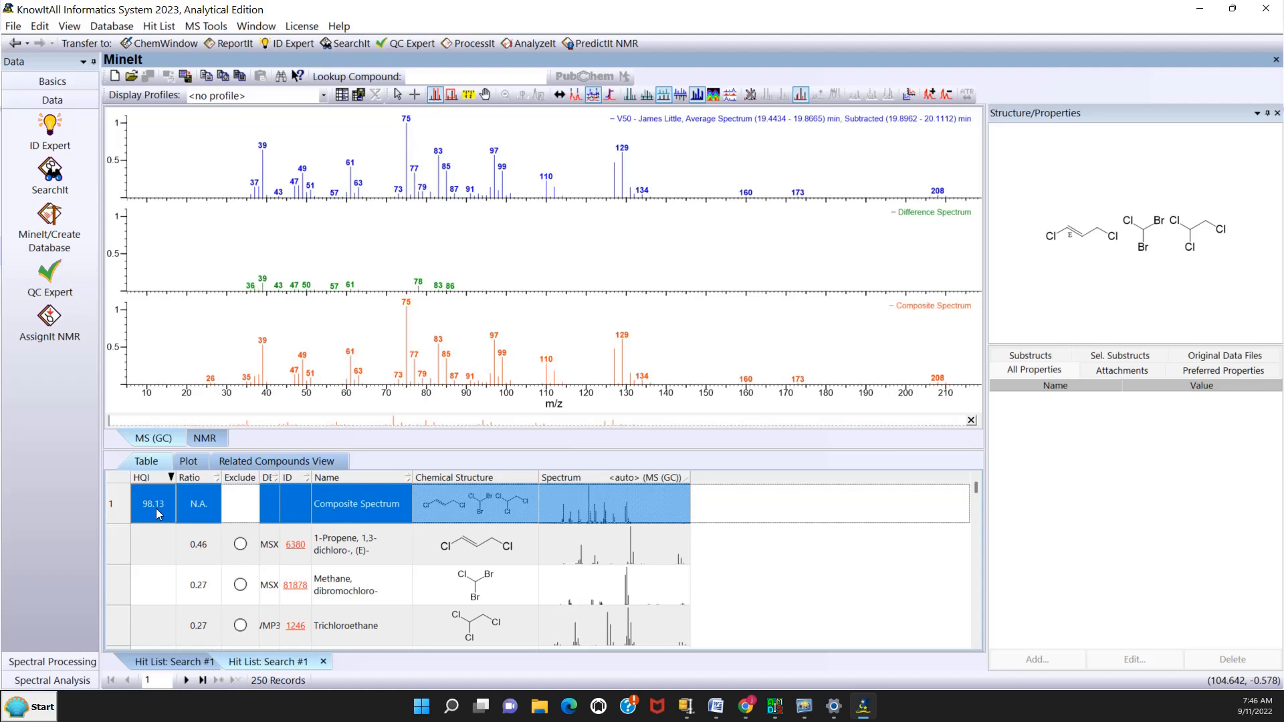
- Examine the best 3-component hit's components and residual spectrum, and compare the second and third hits' composite spectra with the V50 spectrum
{"action": "scroll", "coordinate": [161, 516], "scroll_direction": "down", "scroll_amount": 1}
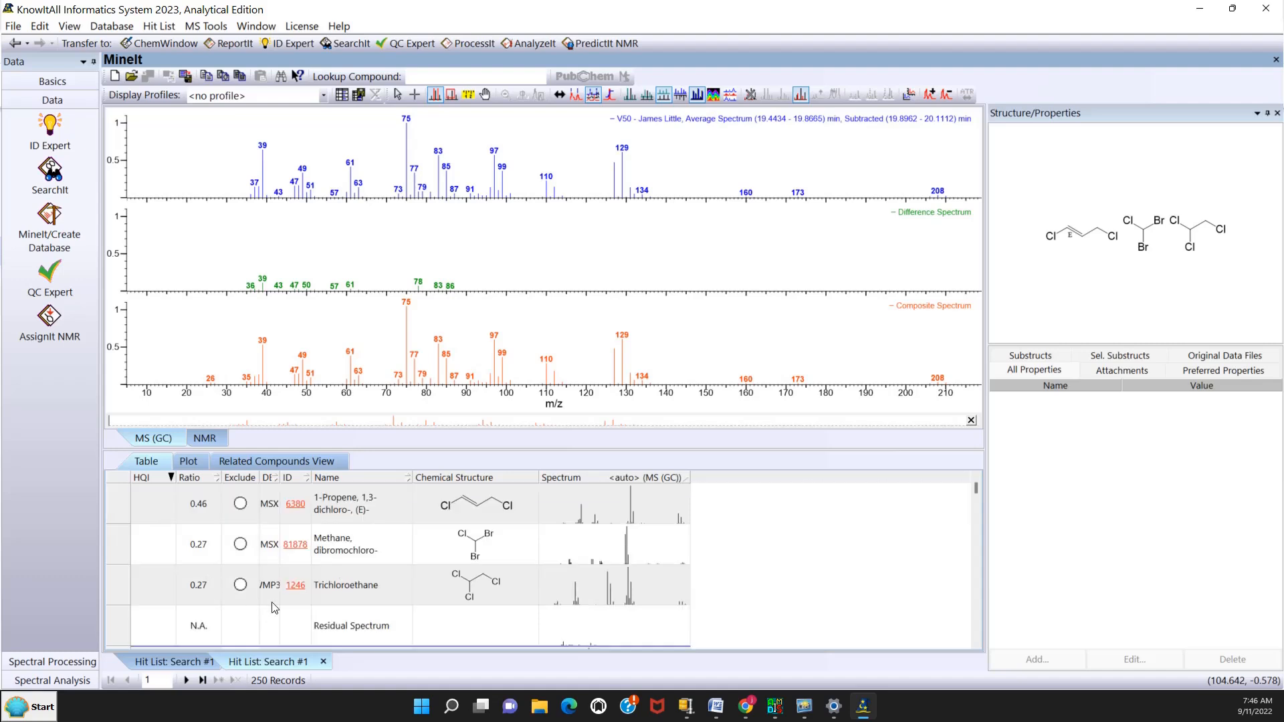
{"action": "left_click", "coordinate": [326, 627]}
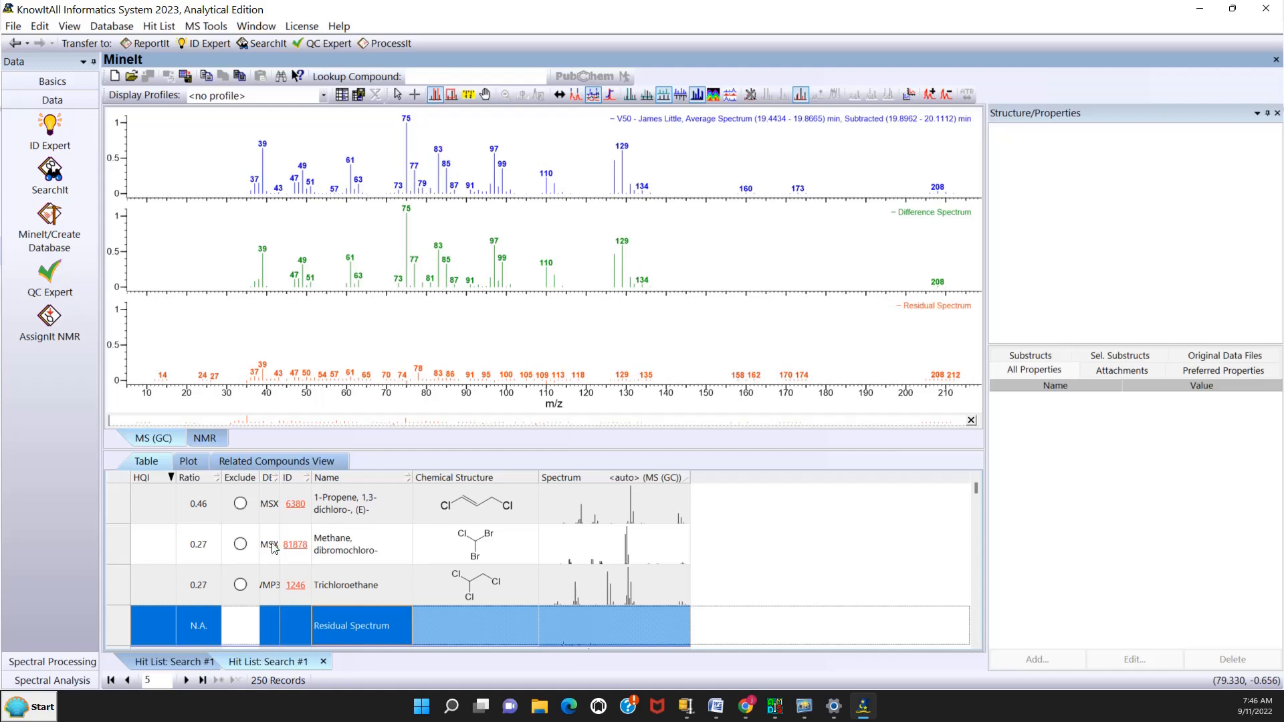
{"action": "scroll", "coordinate": [274, 548], "scroll_direction": "down", "scroll_amount": 2}
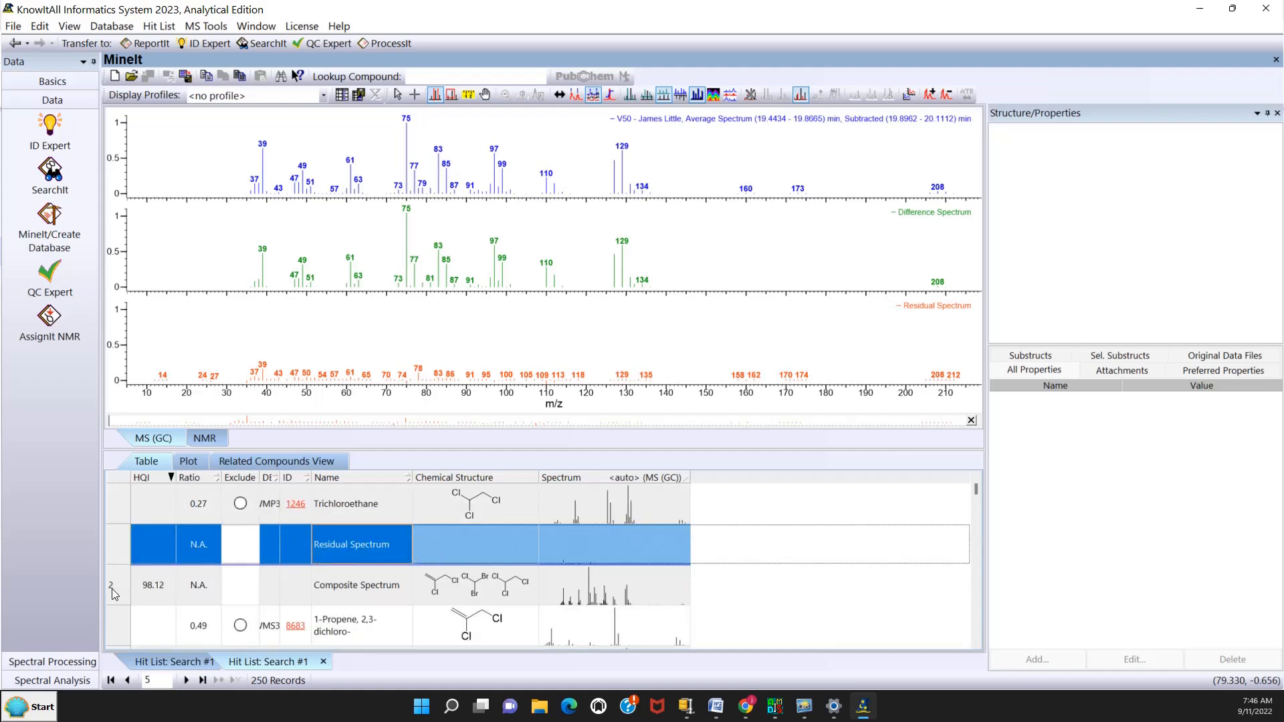
{"action": "left_click", "coordinate": [134, 595]}
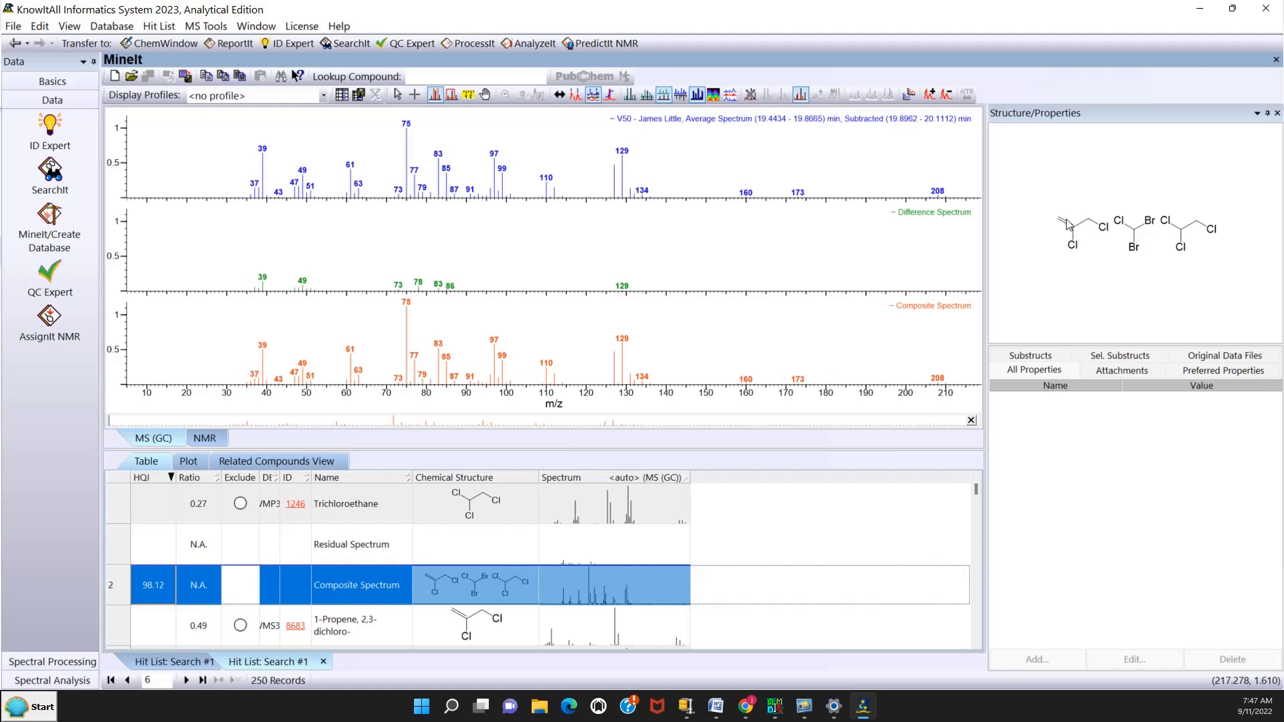
{"action": "scroll", "coordinate": [323, 613], "scroll_direction": "down", "scroll_amount": 3}
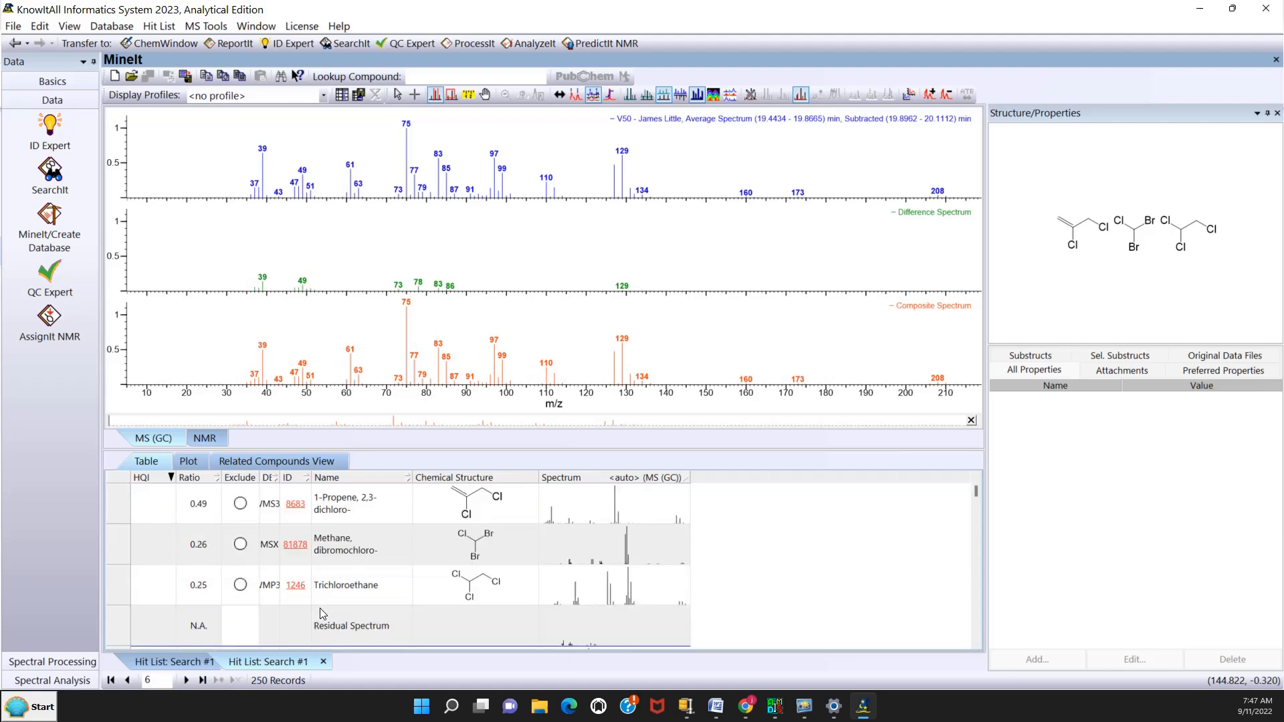
{"action": "scroll", "coordinate": [323, 613], "scroll_direction": "down", "scroll_amount": 1}
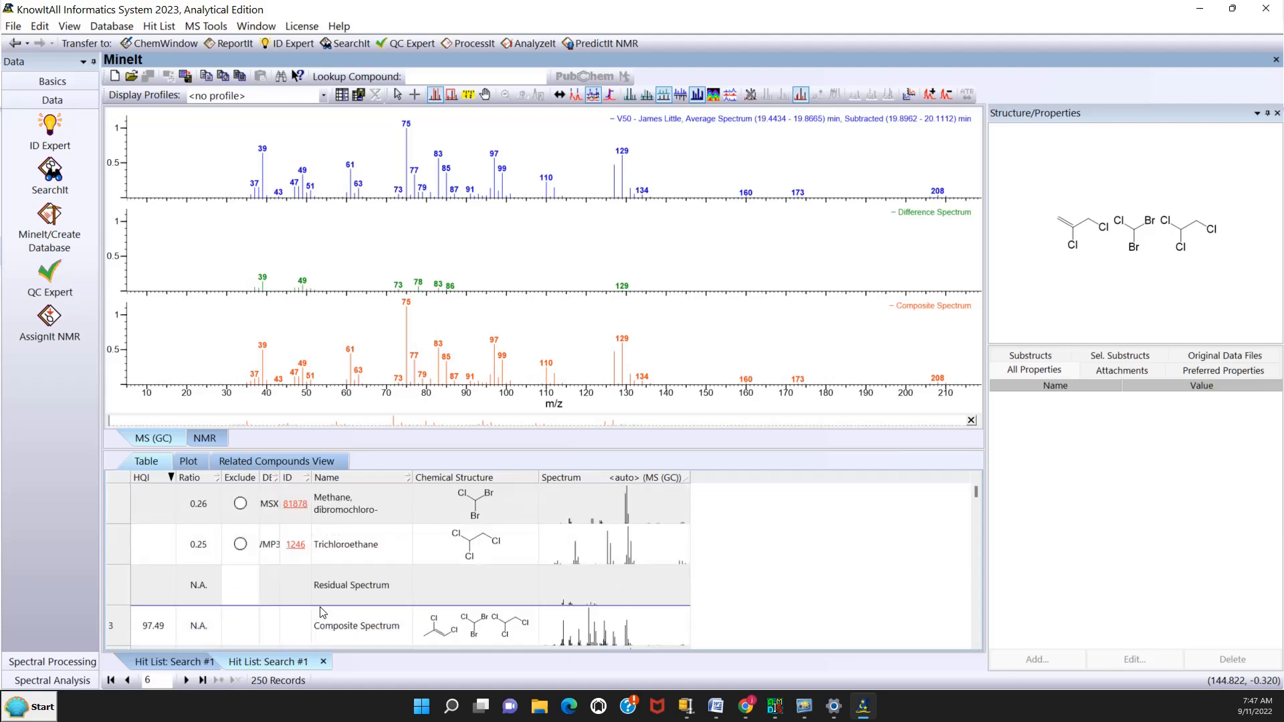
{"action": "left_click", "coordinate": [167, 634]}
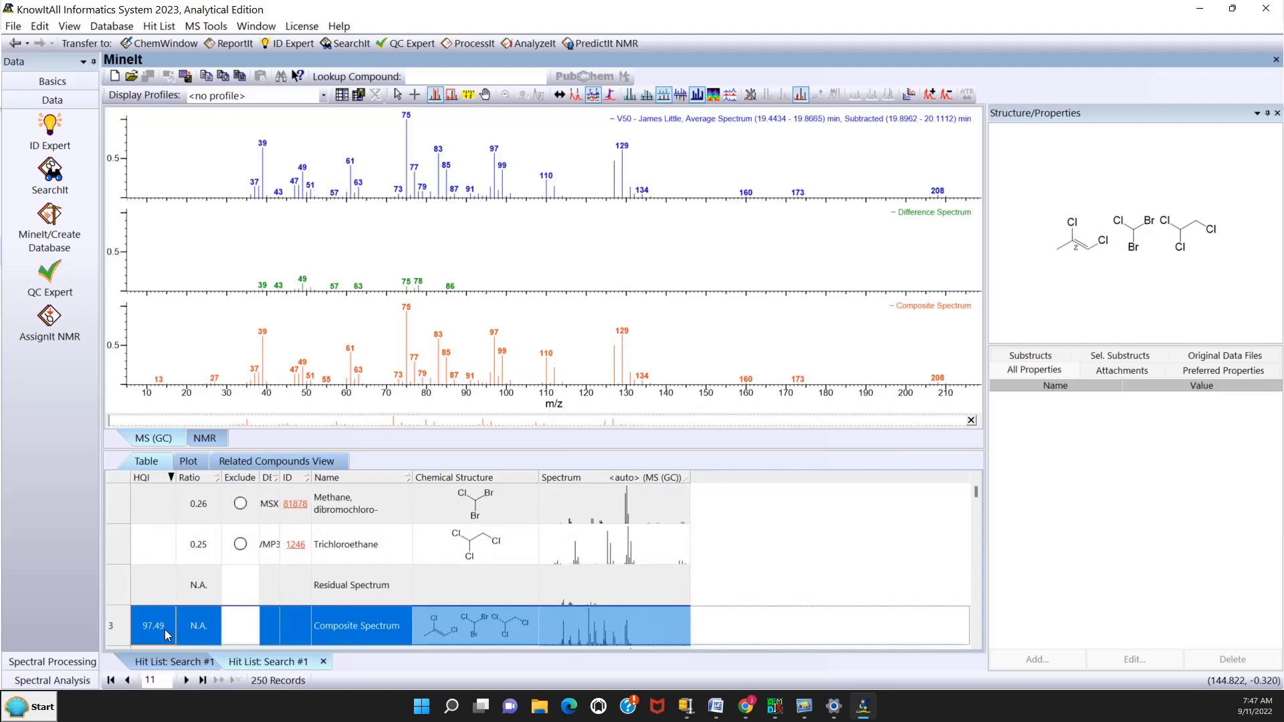